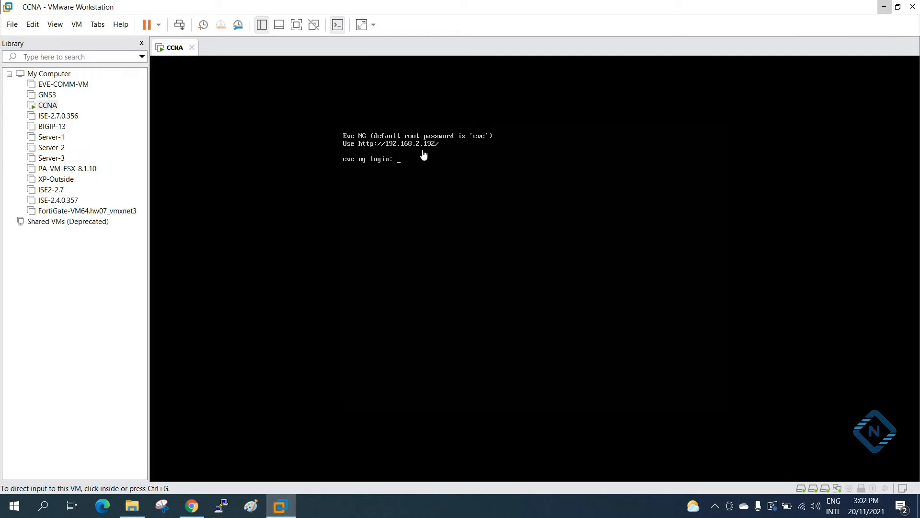
Switch to the EVE topology in Chrome and check the new-node templates matching "fo" for Fortinet FortiGate.
click(884, 7)
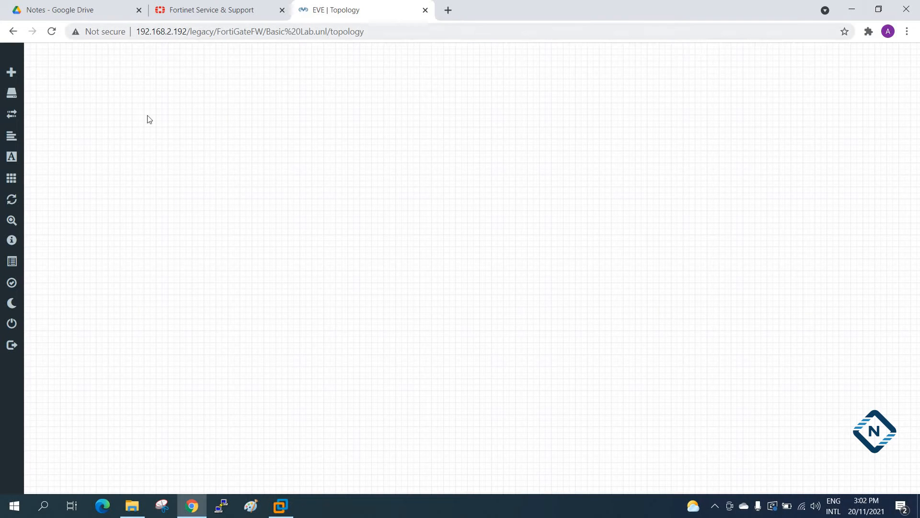
right_click(298, 96)
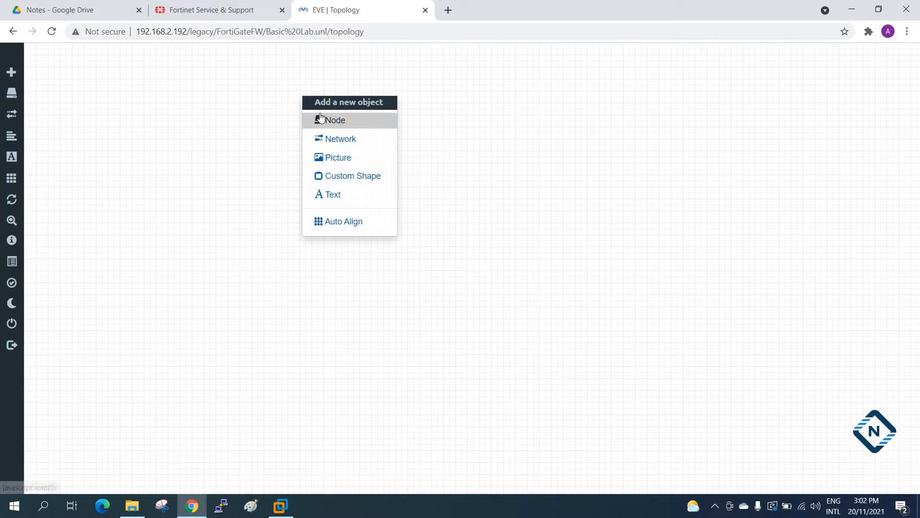
right_click(220, 87)
click(247, 108)
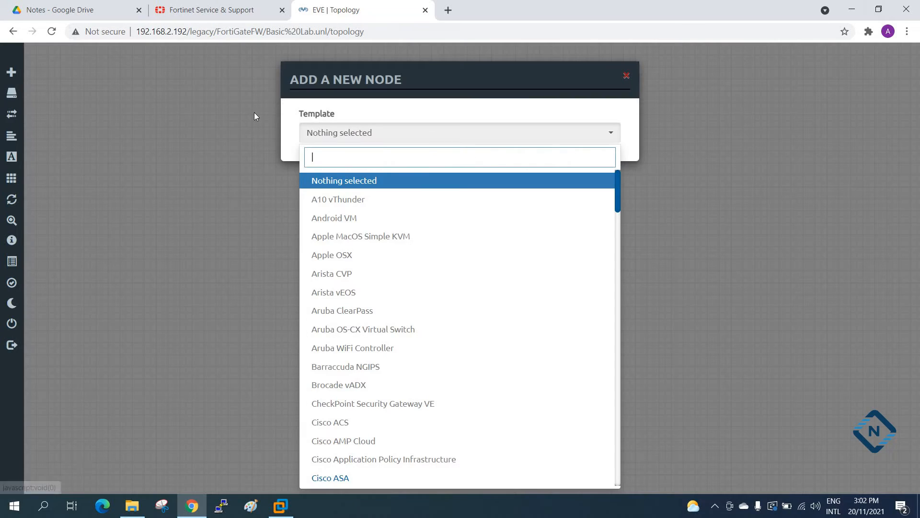
text(fo)
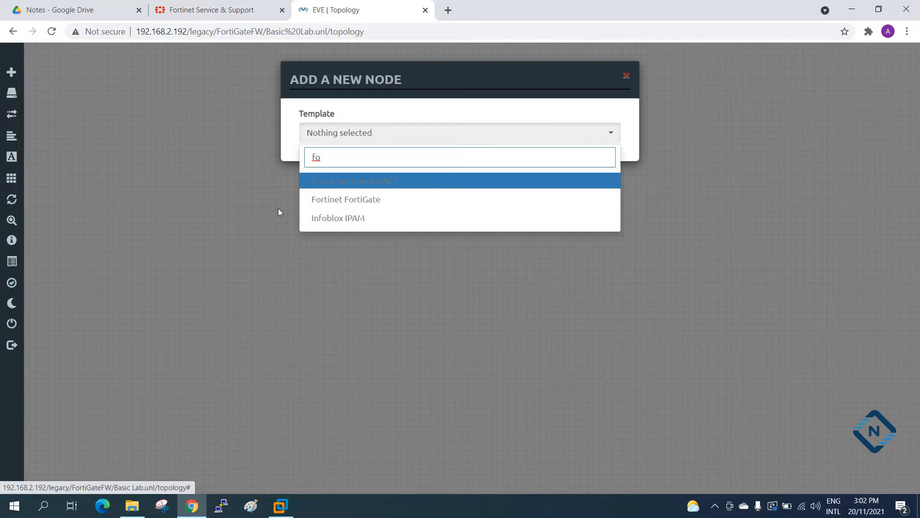
click(258, 203)
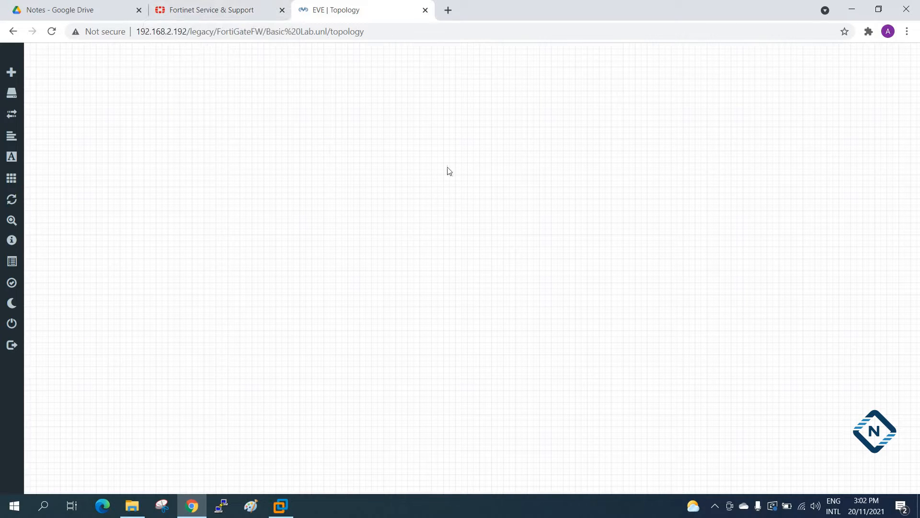
Switch to File Explorer and locate fortios.qcow2 in the FGT_VM64_KVM-v7.0.2-build0234-FORTINET.out.kvm folder under Downloads.
click(131, 505)
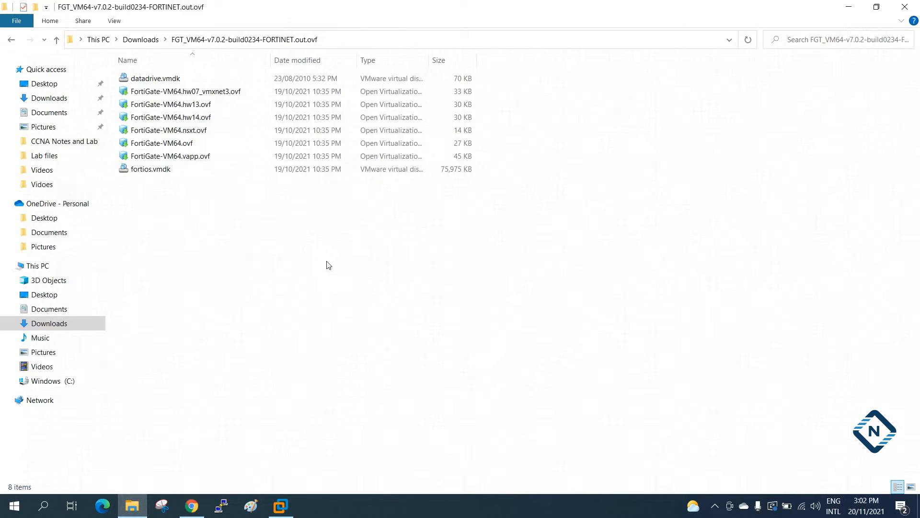
click(140, 39)
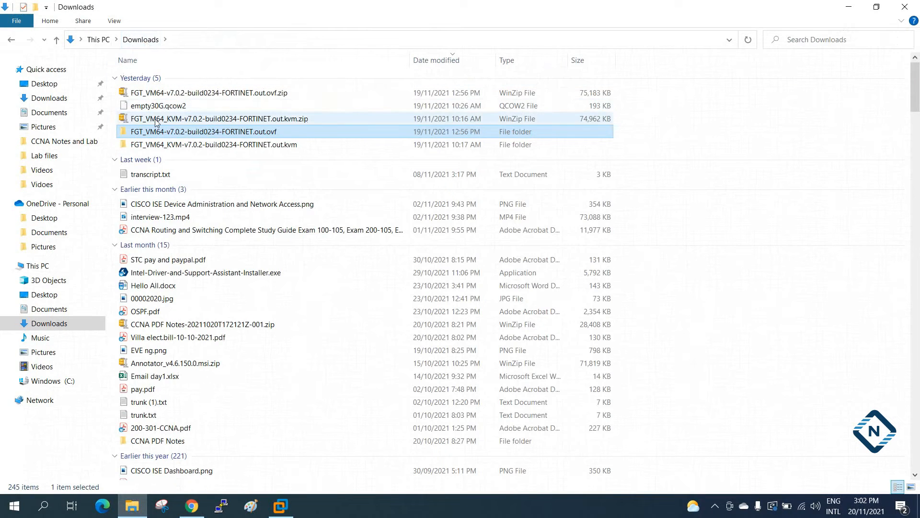
double_click(160, 145)
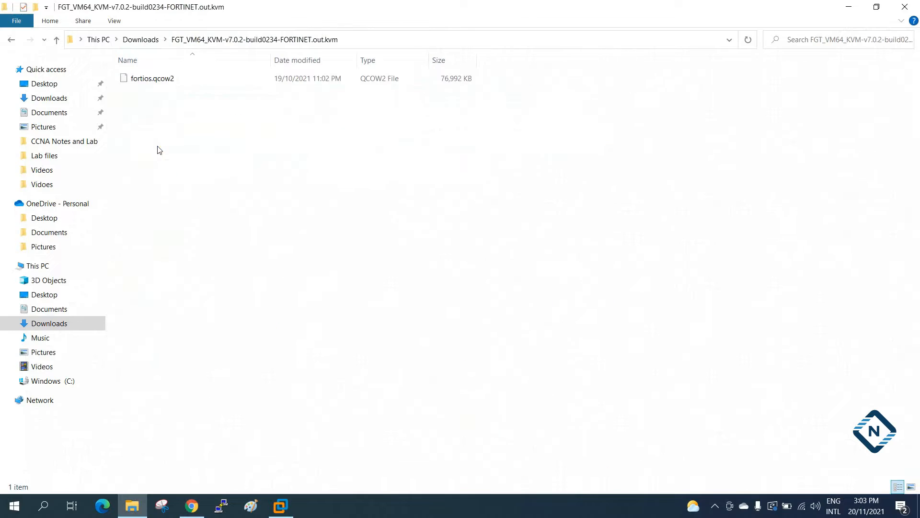
click(160, 81)
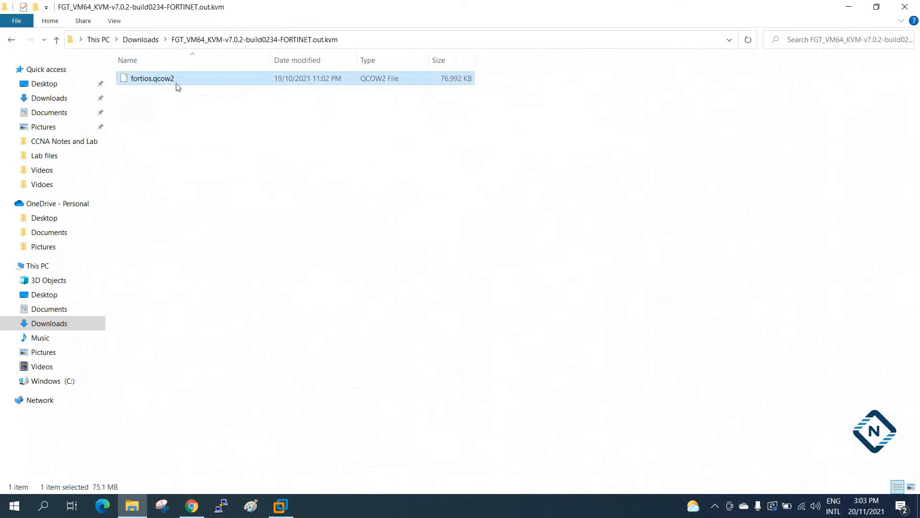
Search the web for "eve ng name" in a new Chrome tab and open the Qemu image namings page.
click(448, 27)
drag(499, 13, 457, 183)
click(449, 10)
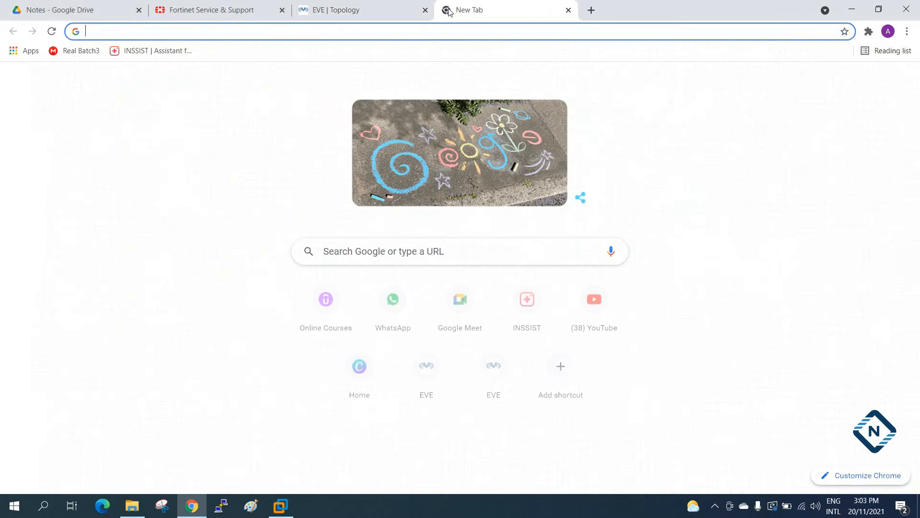
text(eve n)
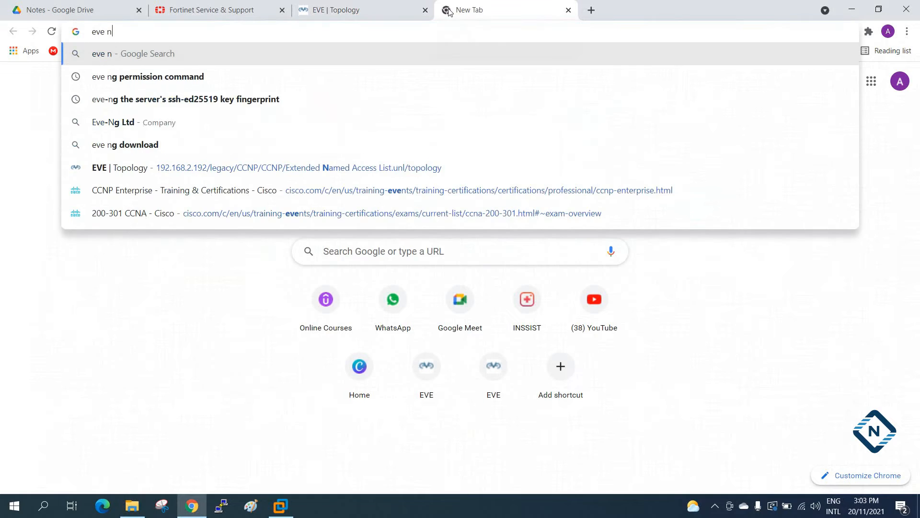
text(g name)
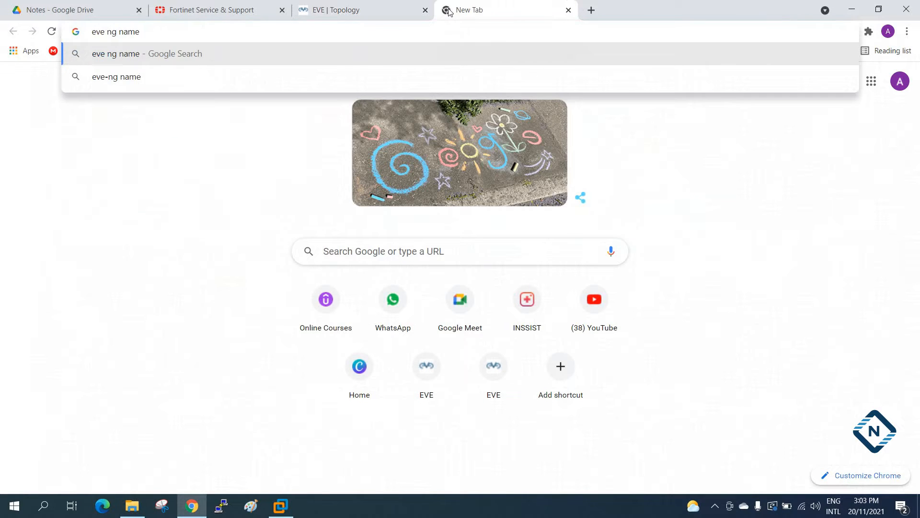
key(Return)
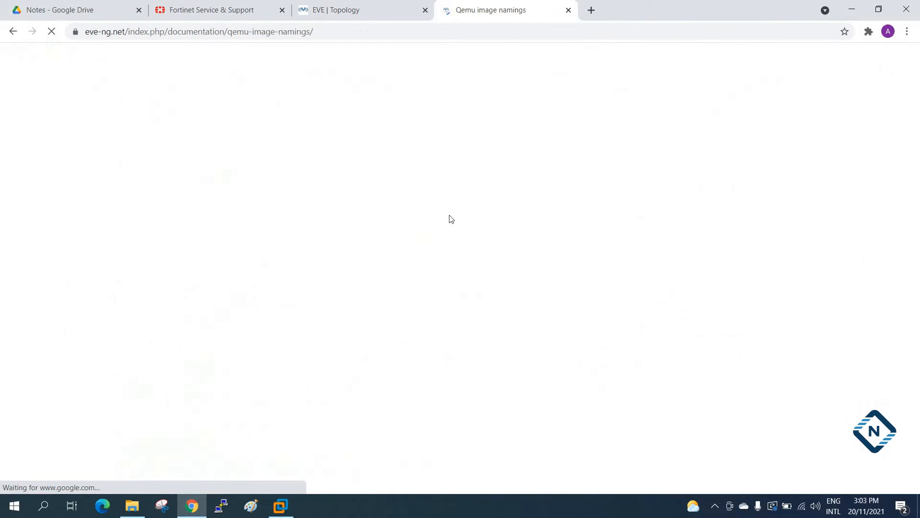
Find the Fortinet FW row in the Qemu naming table and copy its folder prefix "fortinet-".
scroll(369, 209, down, 7)
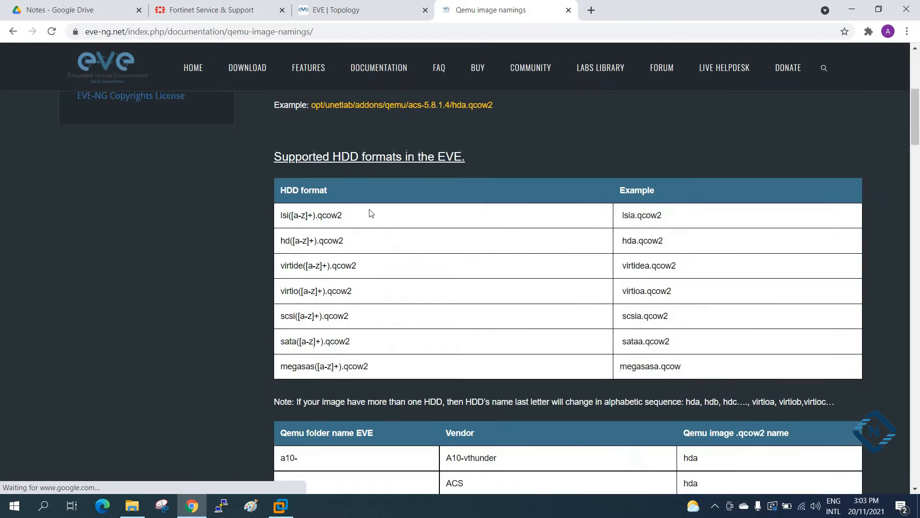
scroll(370, 213, down, 6)
scroll(367, 231, up, 14)
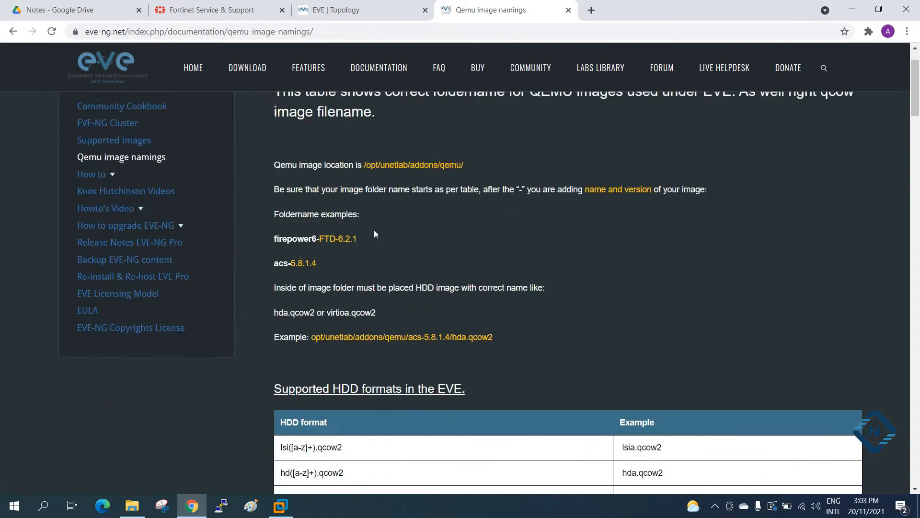
scroll(507, 290, down, 7)
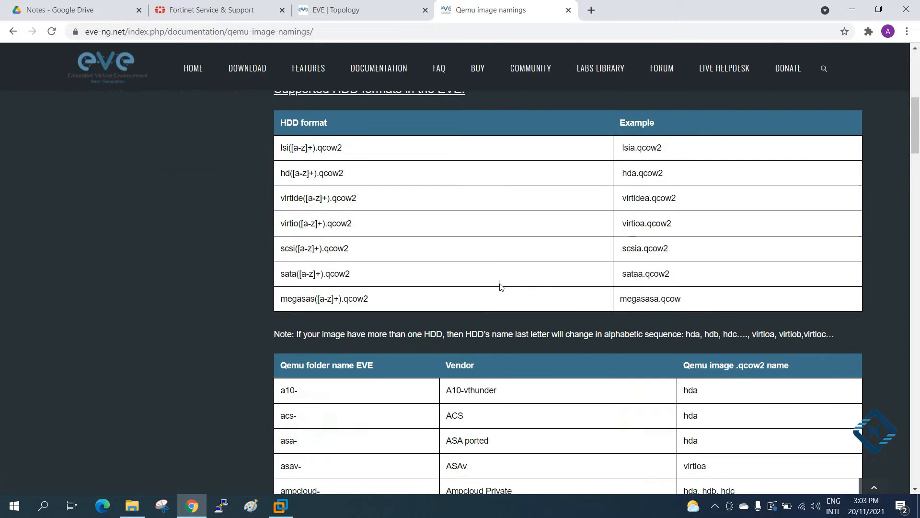
scroll(500, 286, down, 14)
scroll(330, 368, down, 3)
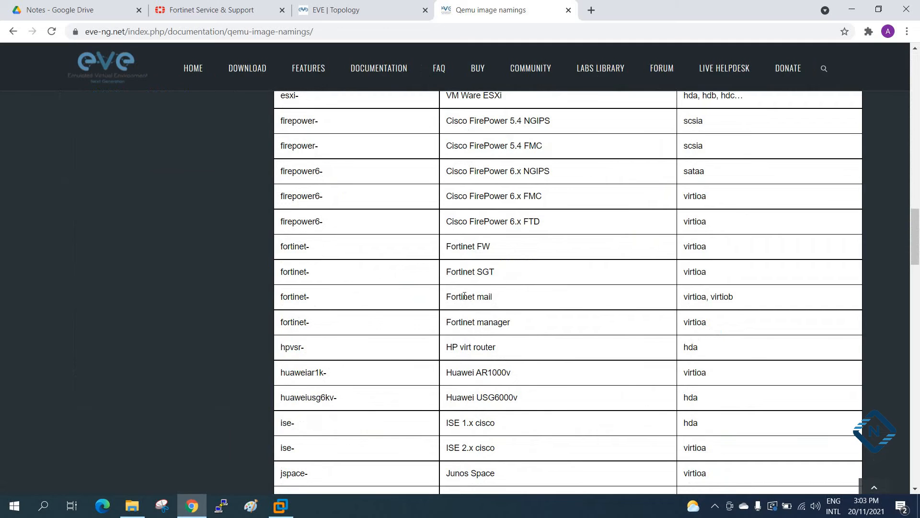
drag(491, 247, 459, 247)
drag(281, 247, 309, 245)
right_click(305, 248)
click(319, 253)
Rename the FGT_VM64_KVM folder in Downloads as fortinet-firewall7.0.2 in File Explorer.
click(137, 507)
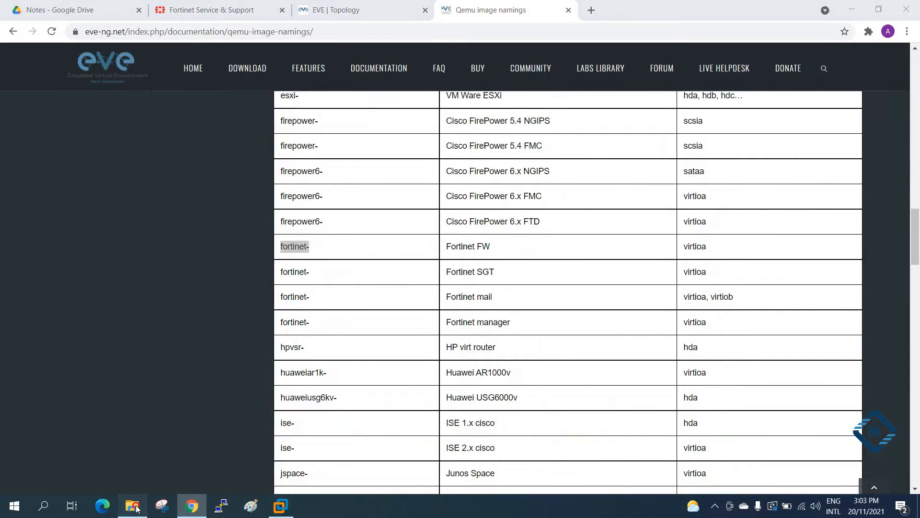
click(289, 218)
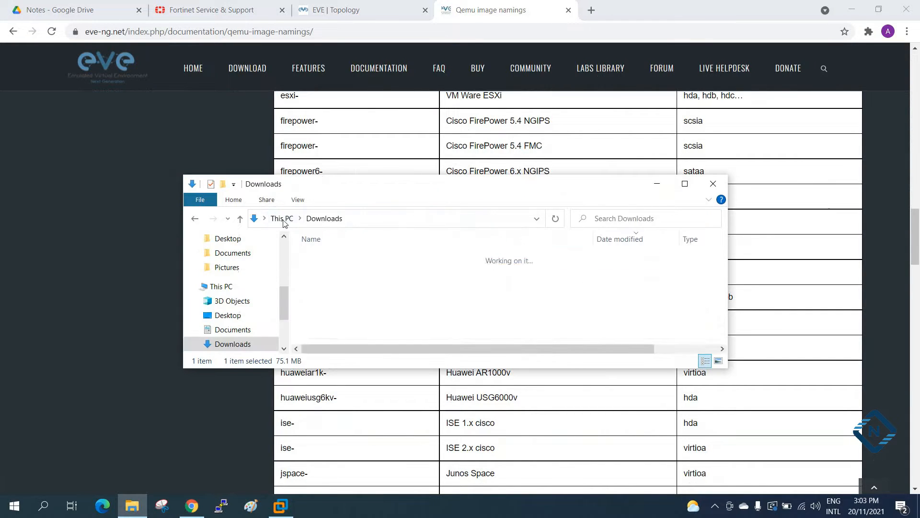
click(342, 326)
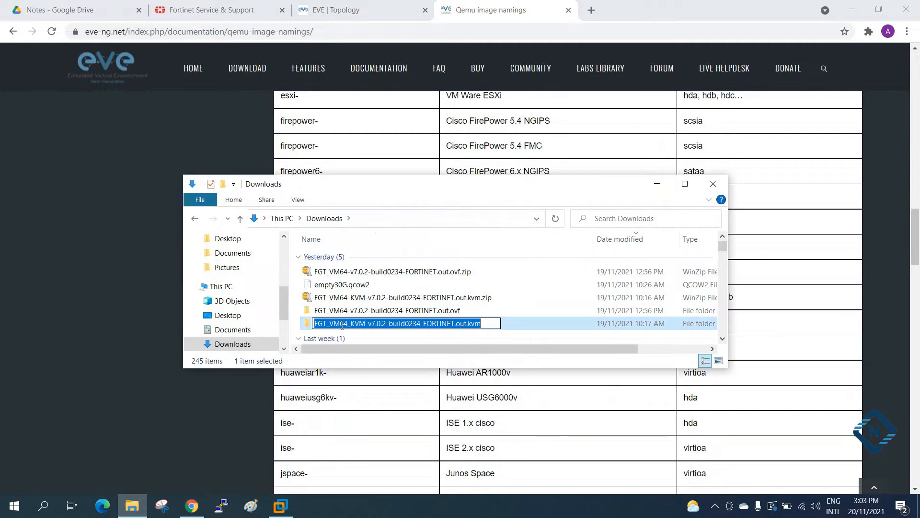
text(fortinet-)
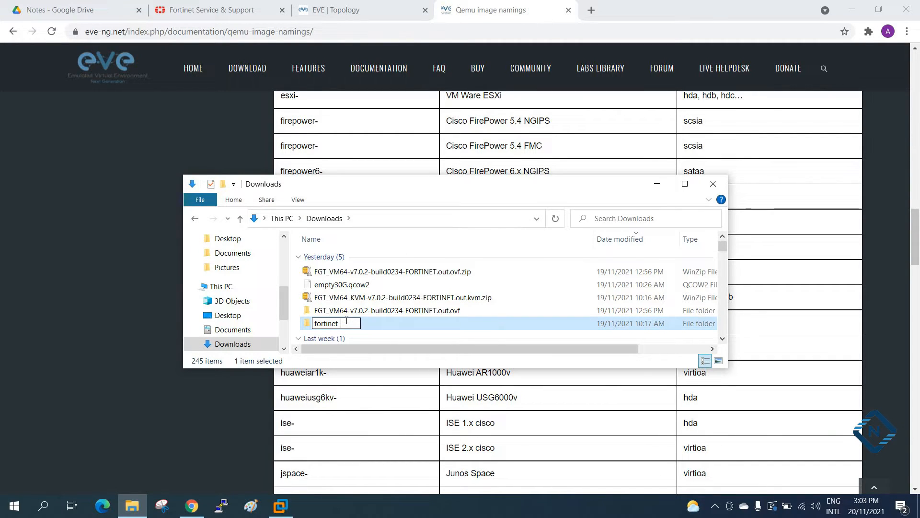
text(firewall7)
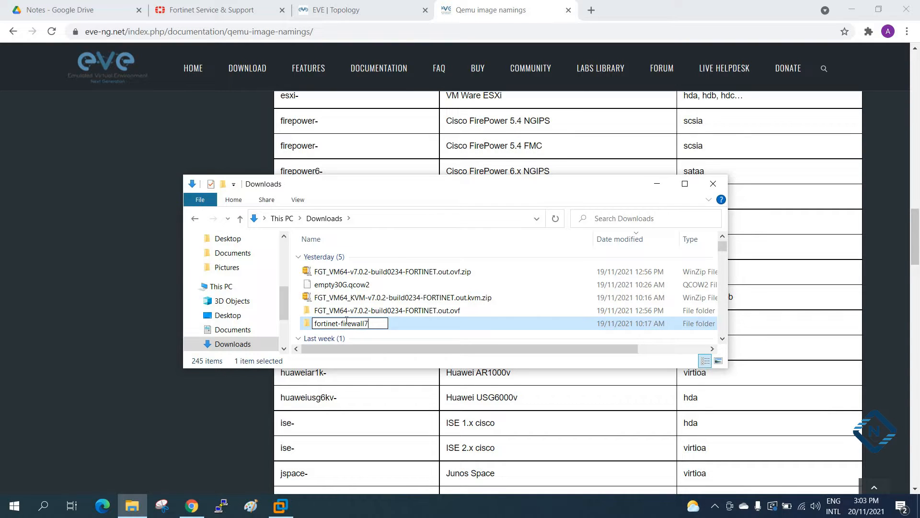
text(.0.2)
key(Return)
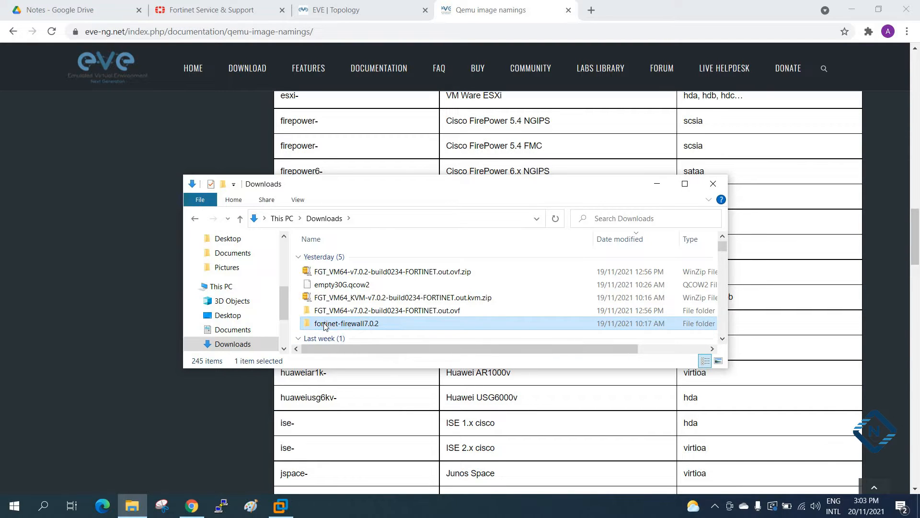
Open the fortinet-firewall7.0.2 folder and copy the Fortinet FW image name "virtioa" from the naming table in Chrome.
double_click(325, 324)
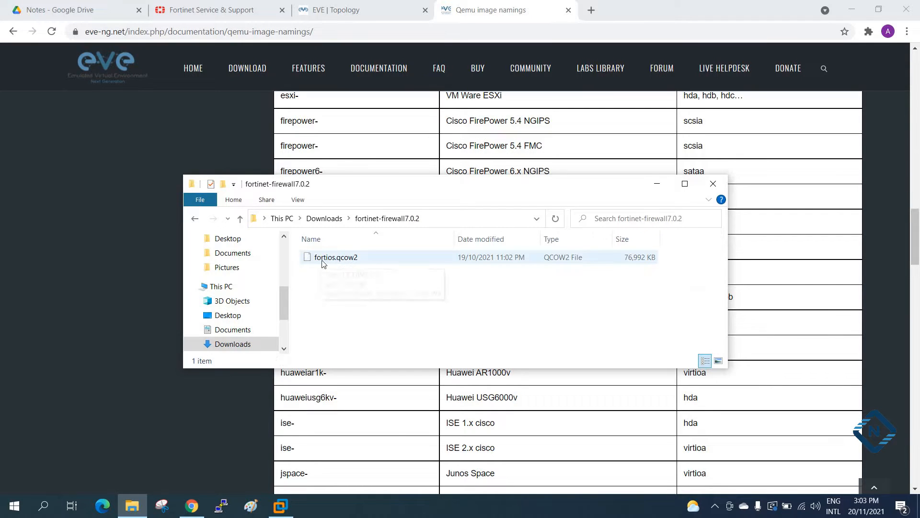
drag(398, 185, 261, 75)
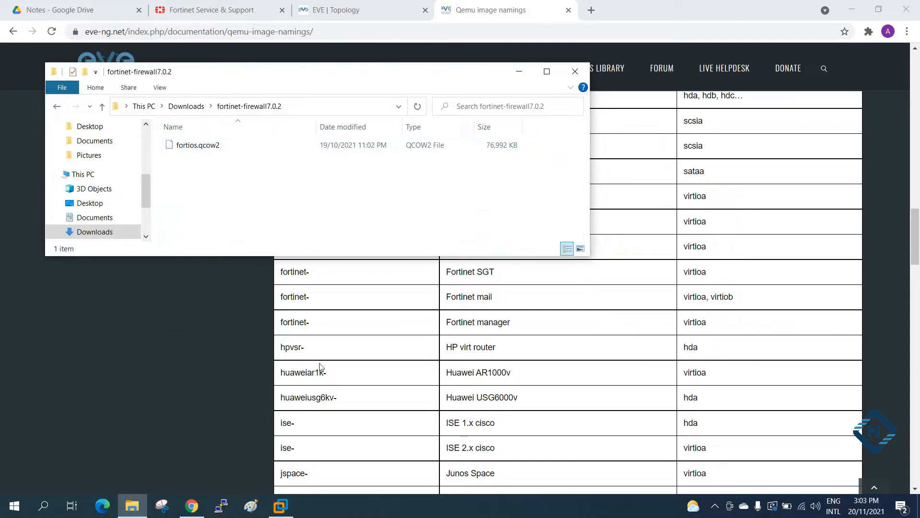
click(519, 71)
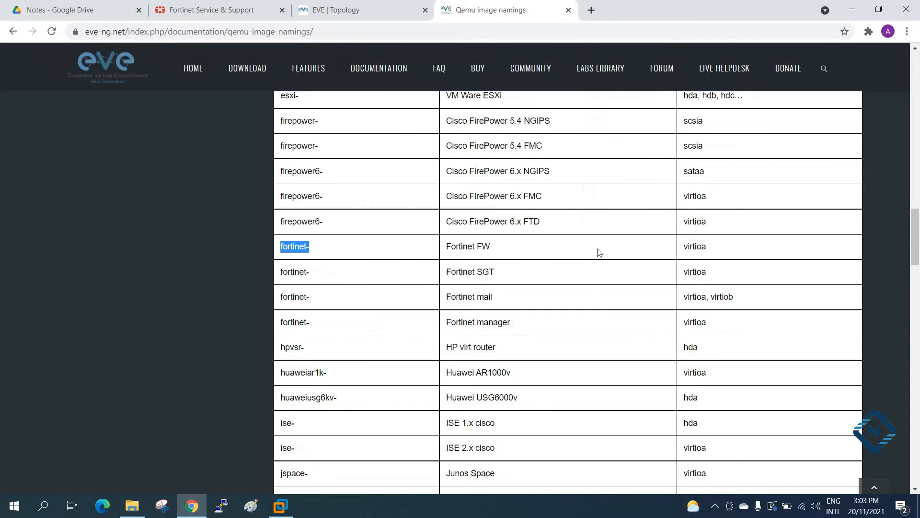
drag(709, 247, 682, 248)
right_click(687, 250)
click(700, 253)
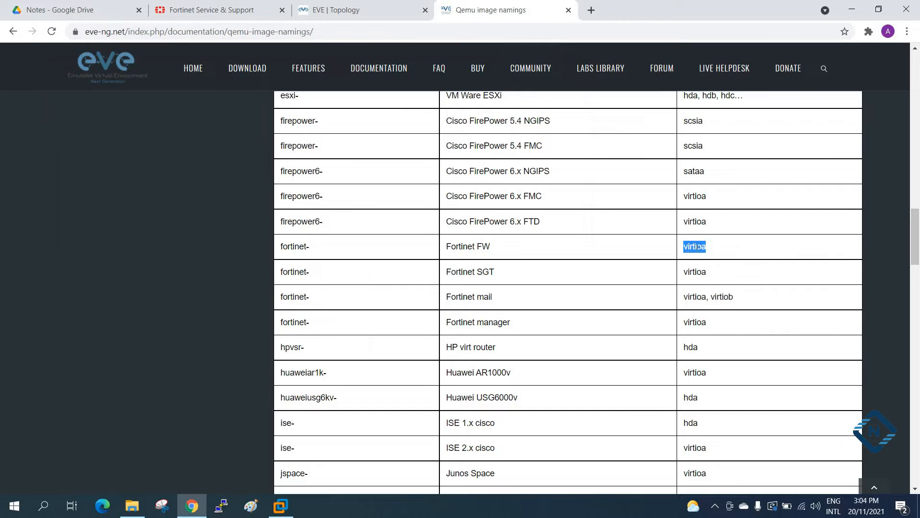
Rename fortios.qcow2 in the fortinet-firewall7.0.2 folder as virtioa.qcow2.
click(132, 506)
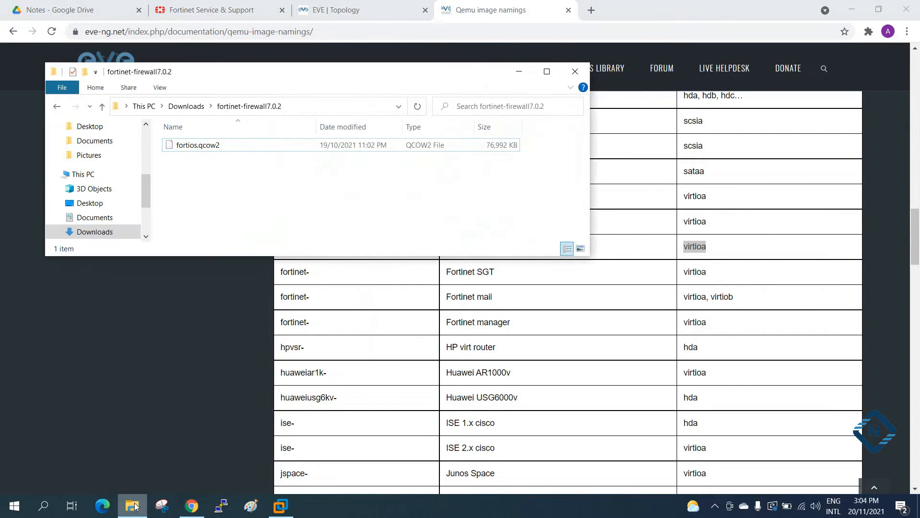
click(195, 147)
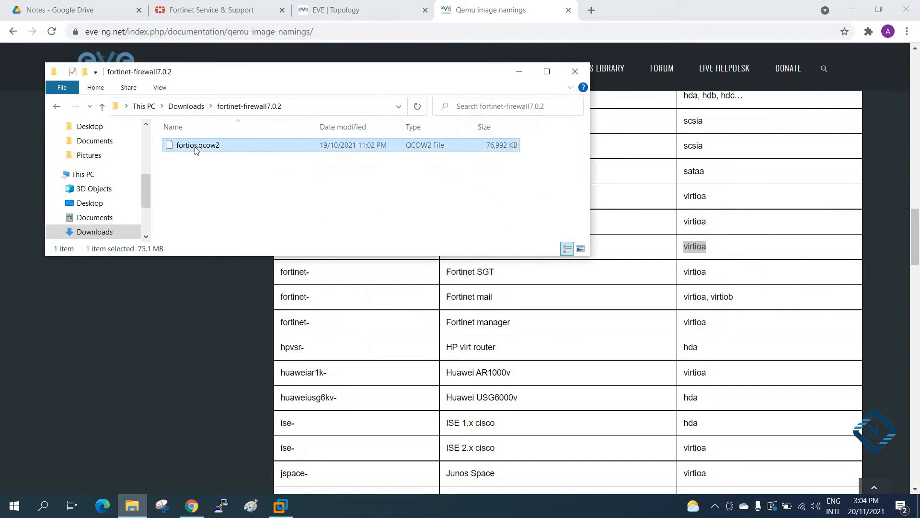
click(195, 147)
text(virtioa)
click(245, 205)
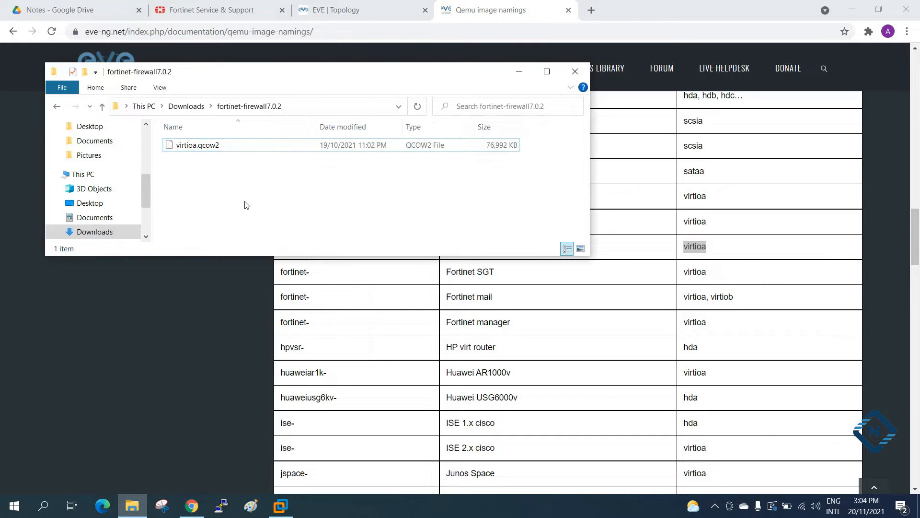
Return to Downloads and examine the renamed fortinet-firewall7.0.2 folder.
click(57, 107)
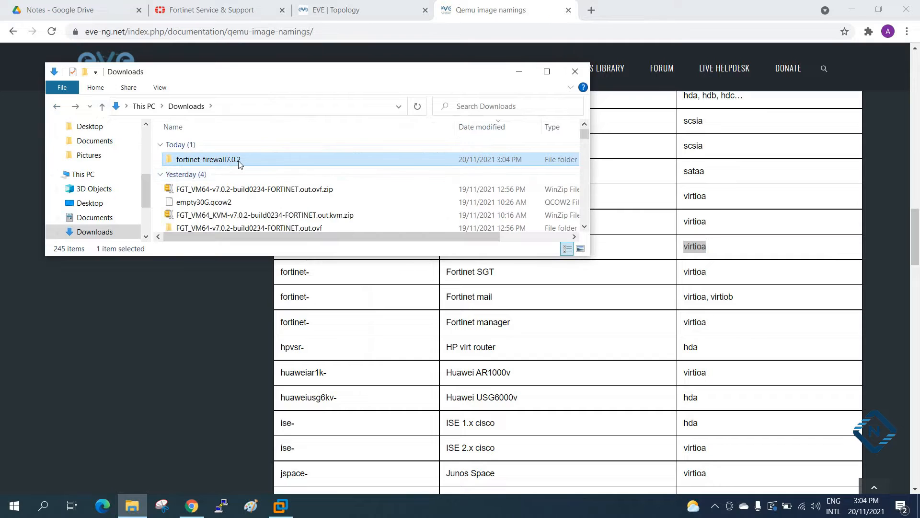
scroll(230, 163, down, 1)
scroll(233, 163, up, 1)
click(234, 160)
click(286, 161)
Return to the EVE topology in Chrome and launch WinSCP to bring up its saved login sites.
click(409, 8)
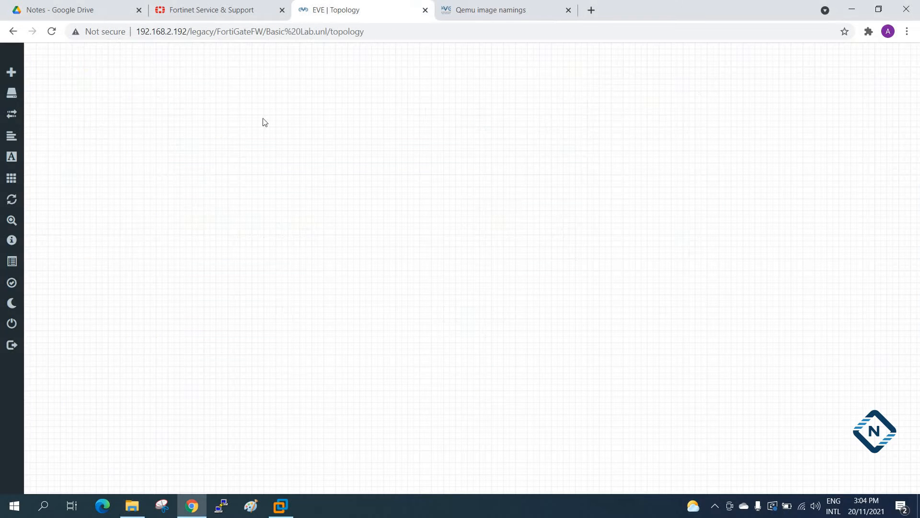
click(44, 506)
text(w)
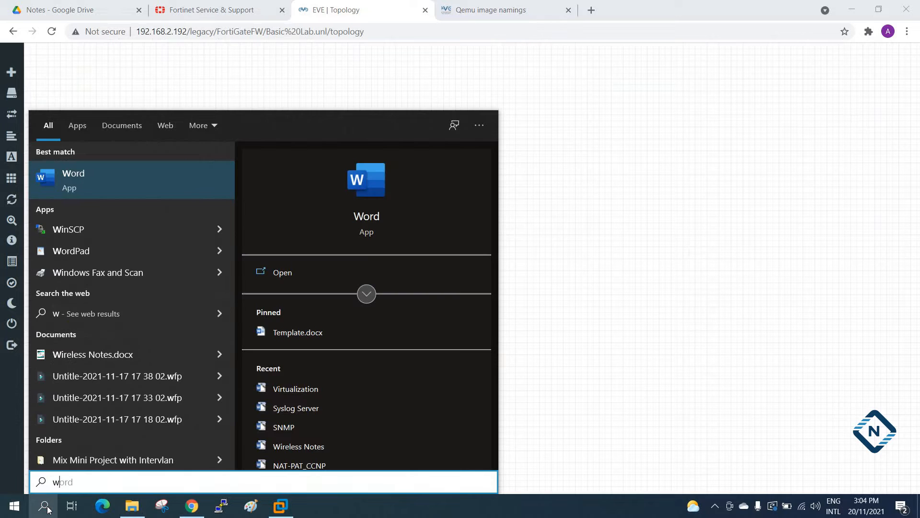
click(108, 227)
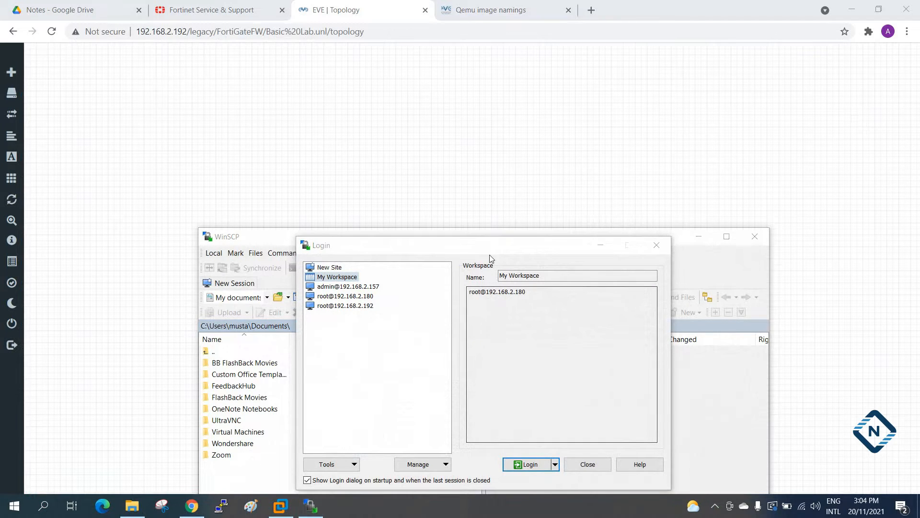
click(548, 234)
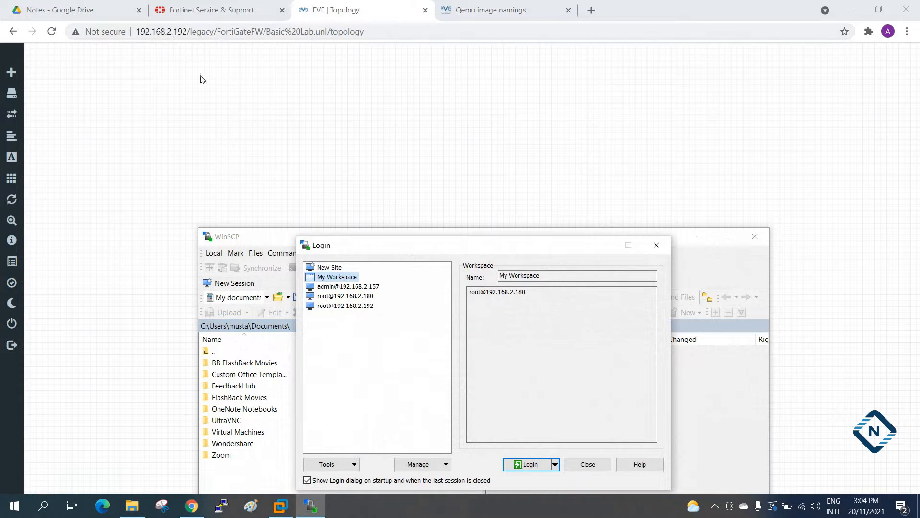
click(362, 307)
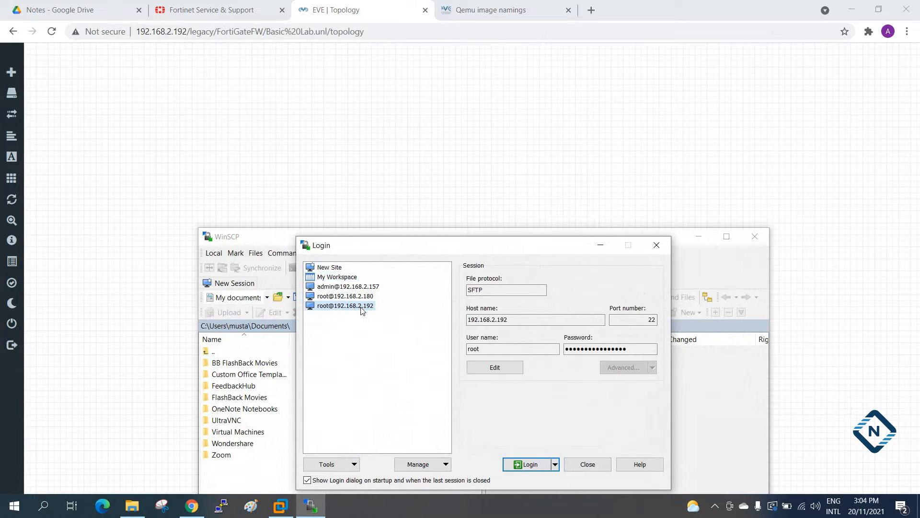
click(520, 466)
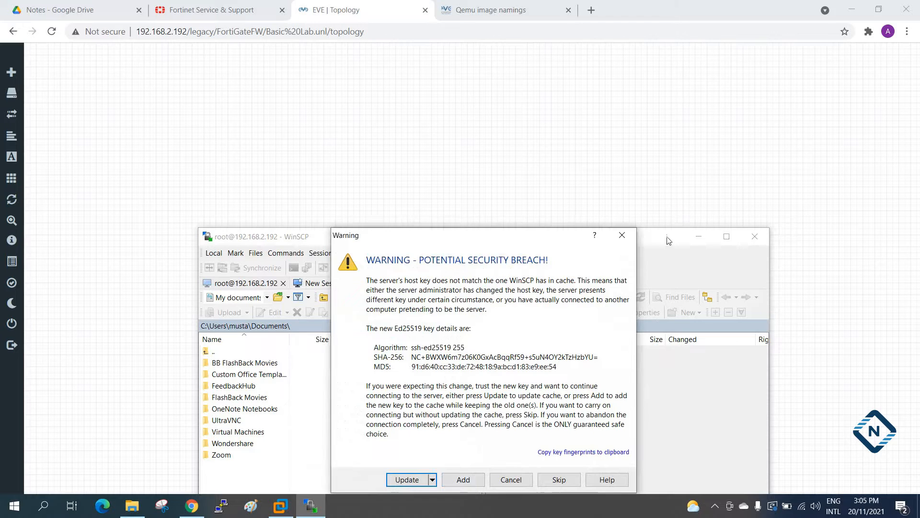
click(409, 480)
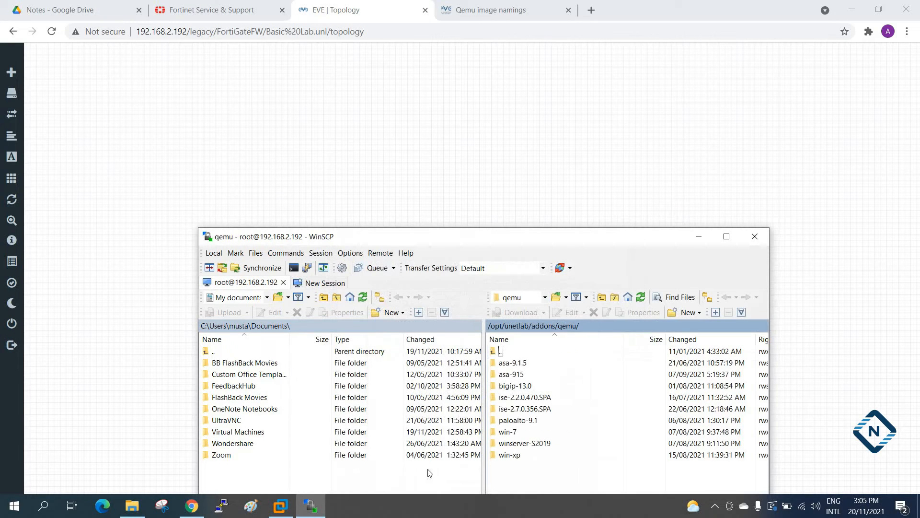
drag(568, 241, 558, 136)
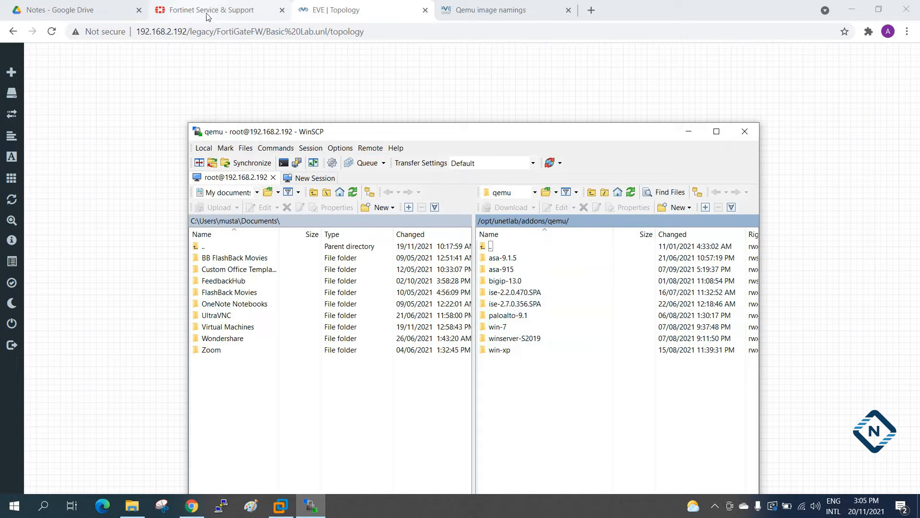
Upload the fortinet-firewall7.0.2 folder from Downloads to /opt/unetlab/addons/qemu/ on the EVE-NG server and minimize File Explorer.
click(132, 505)
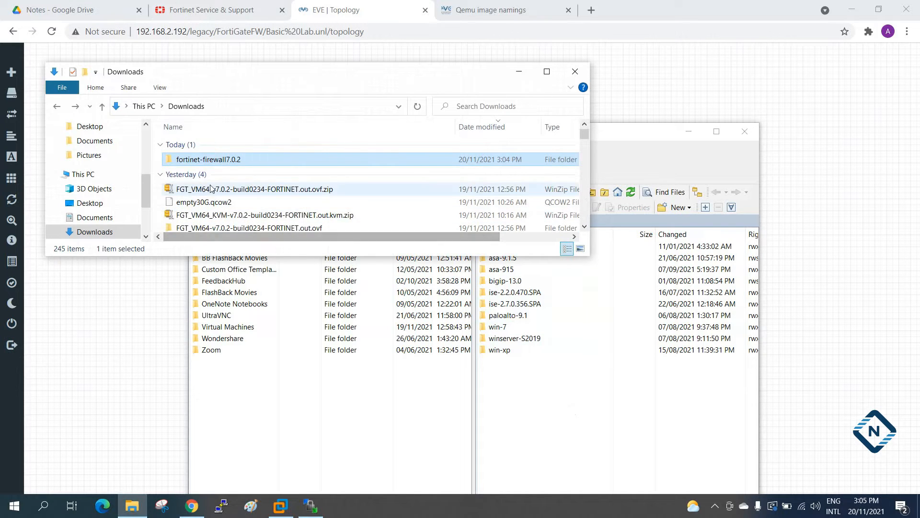
click(634, 408)
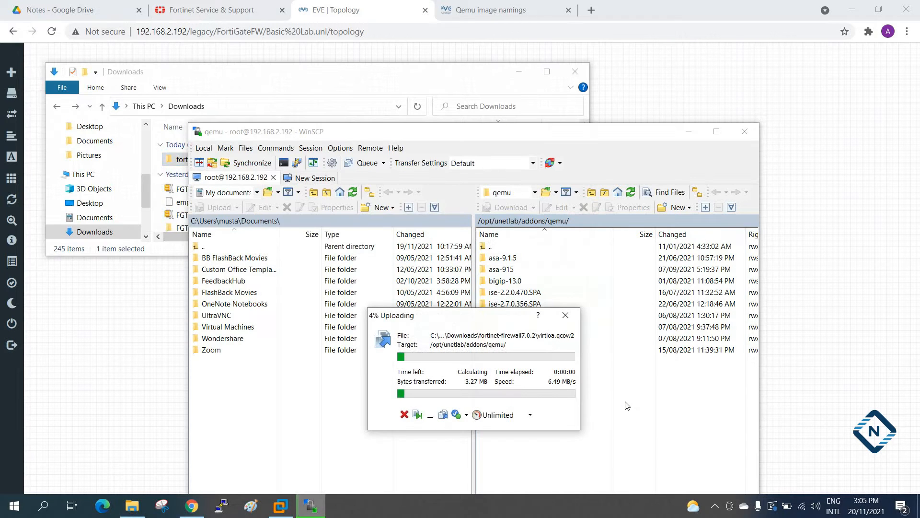
click(518, 71)
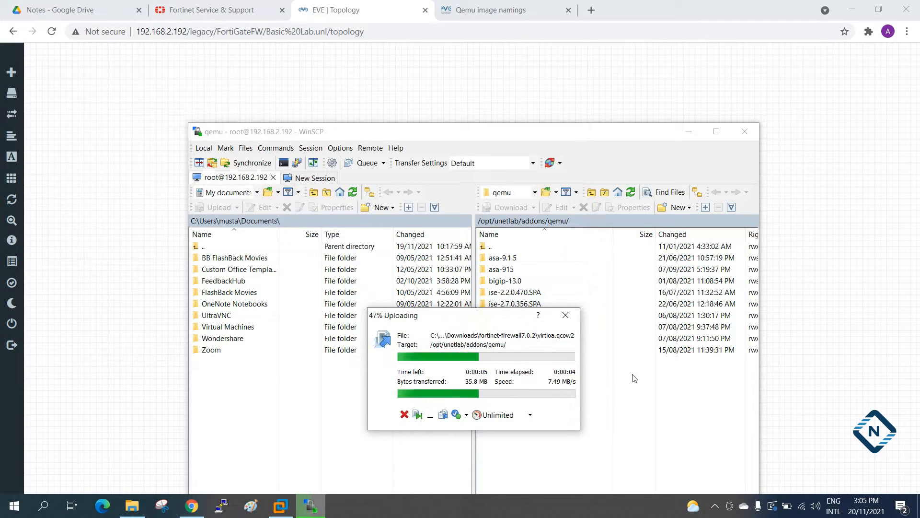
Compare the "fortinet-" prefix in the Qemu image namings table with the folder name in WinSCP and in Downloads.
click(527, 9)
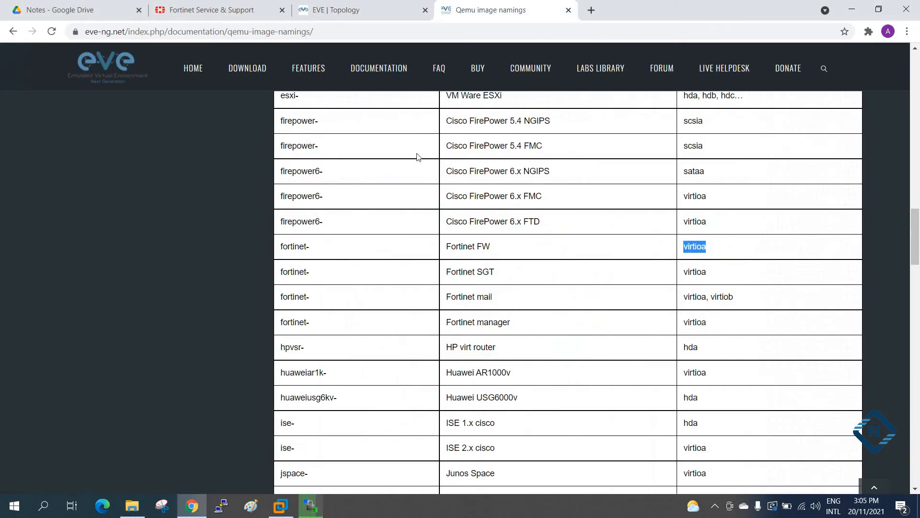
drag(281, 248, 324, 251)
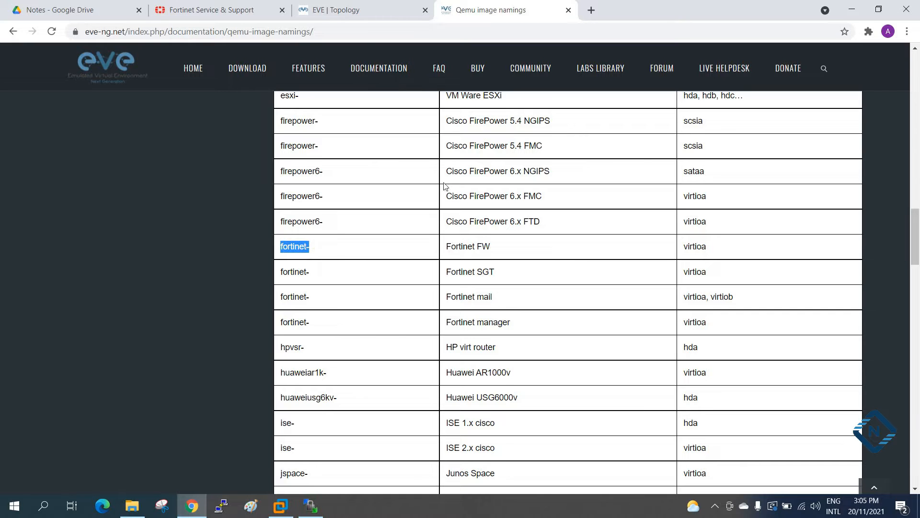
click(310, 505)
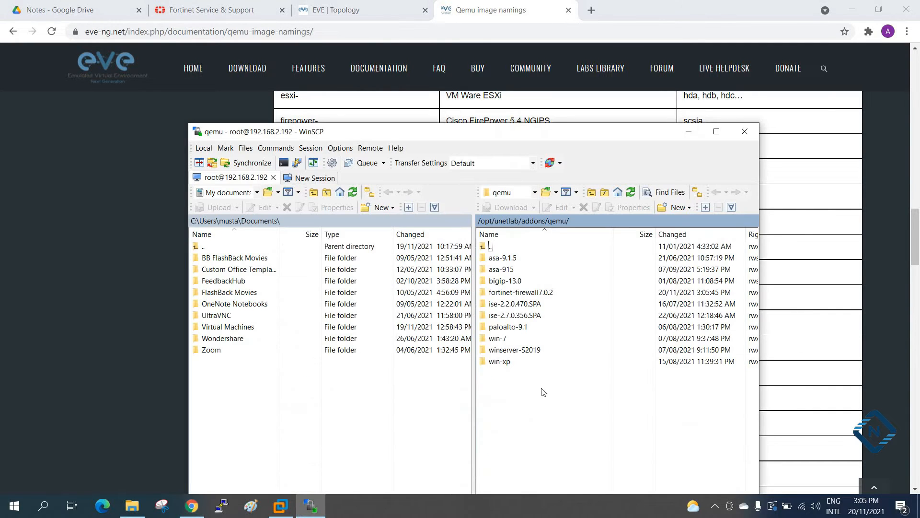
click(132, 505)
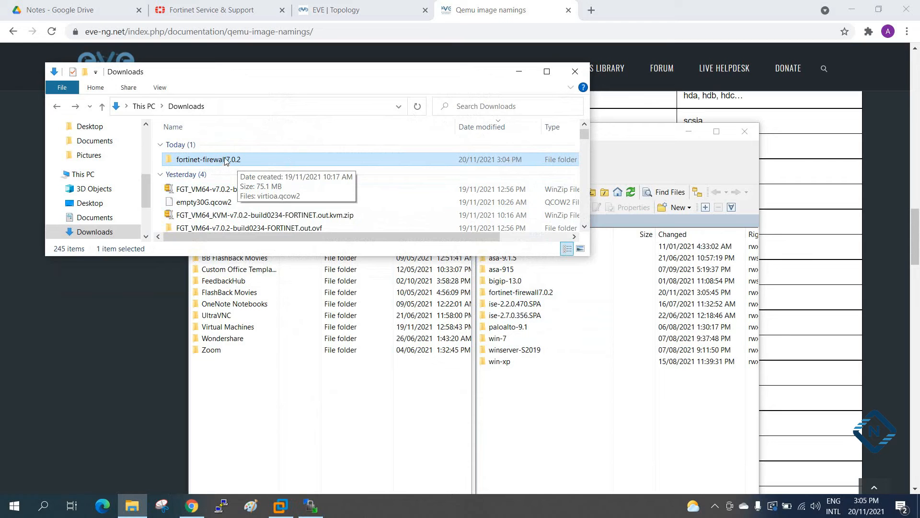
click(519, 71)
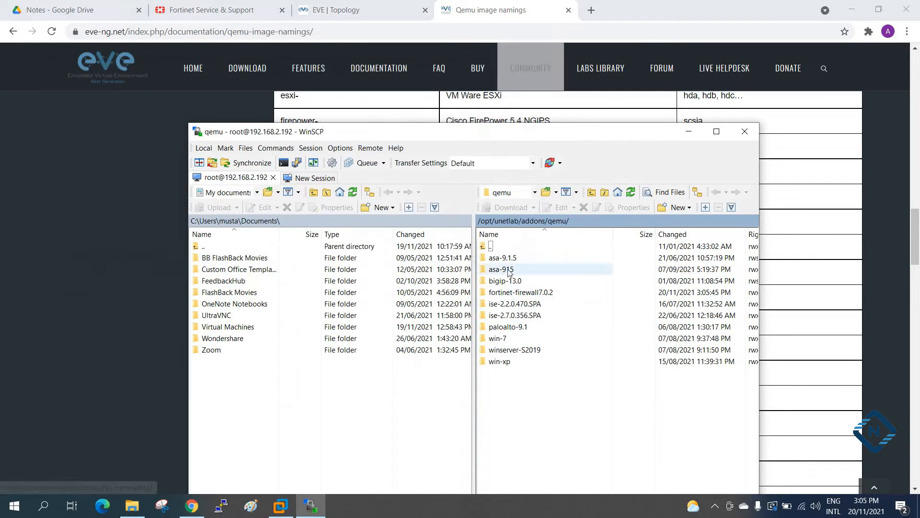
Open the EVE-NG website's FAQ page in Chrome and copy the command "/opt/unetlab/wrappers/unl_wrapper -a fixpermissions".
click(695, 131)
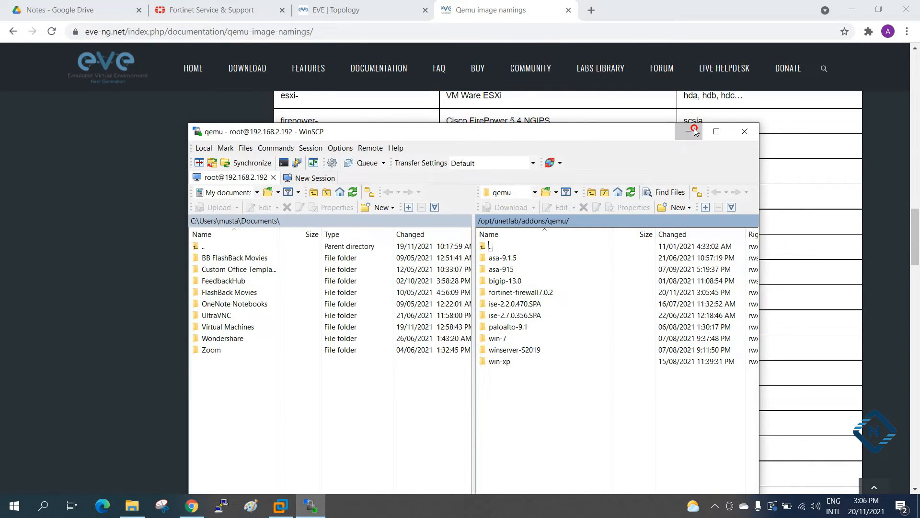
click(449, 68)
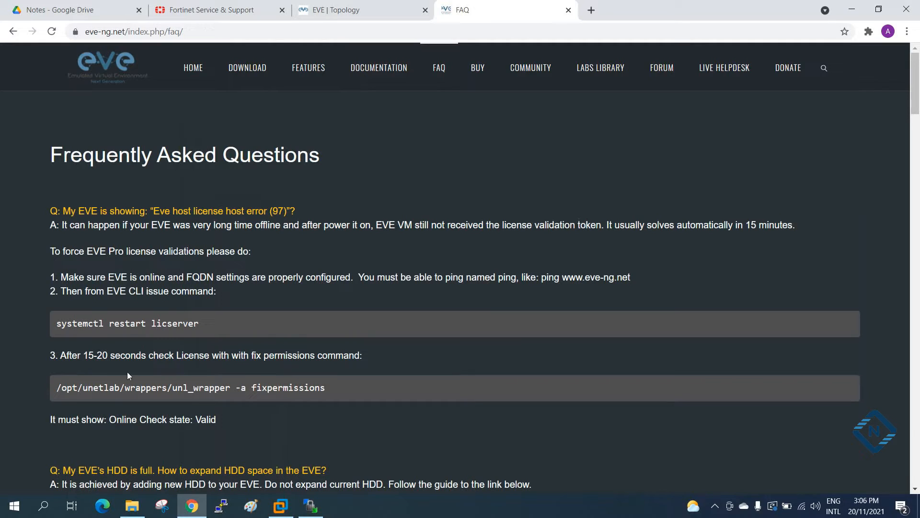
drag(338, 389, 53, 389)
right_click(54, 387)
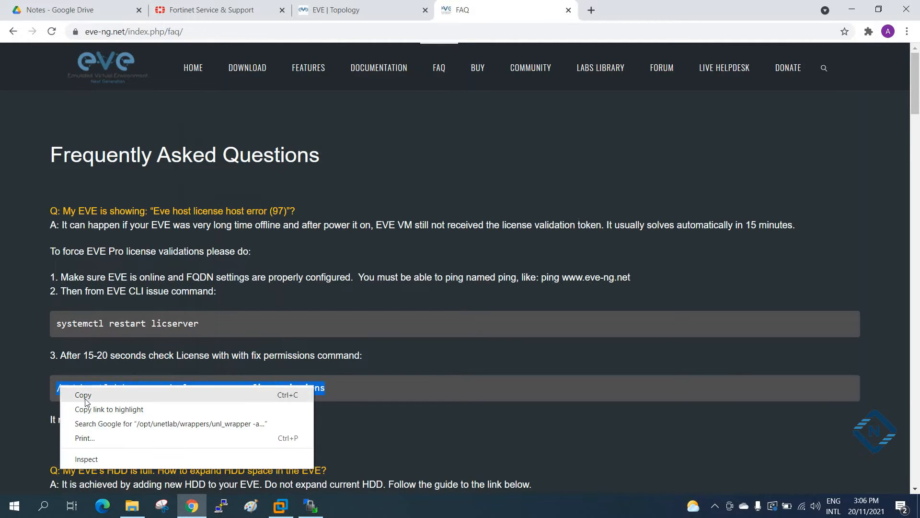
click(82, 392)
Switch to VMware Workstation and log in to the EVE-NG console as root with the account password.
click(281, 506)
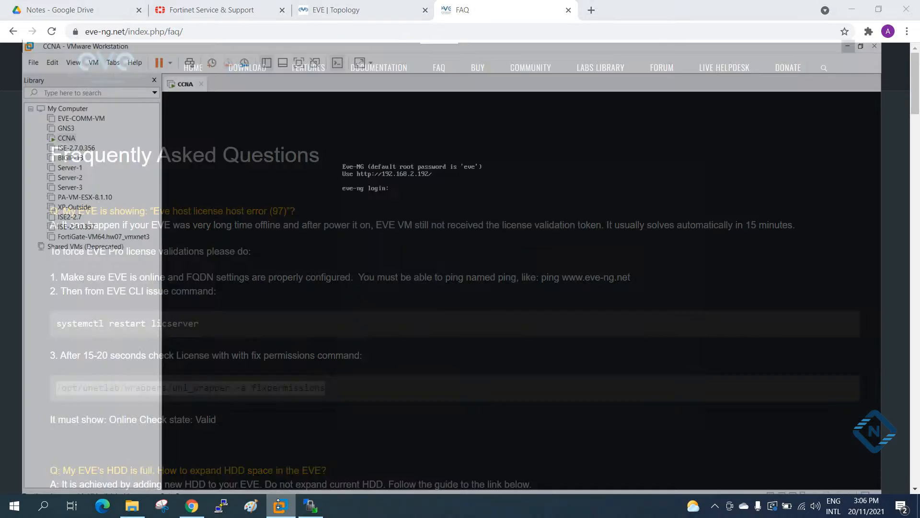
click(421, 216)
text(root)
key(Return)
text(eve)
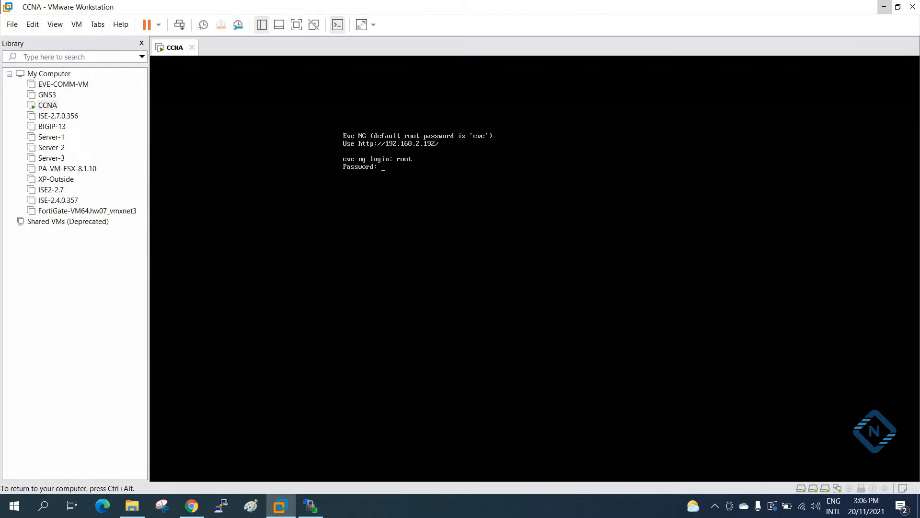
key(Return)
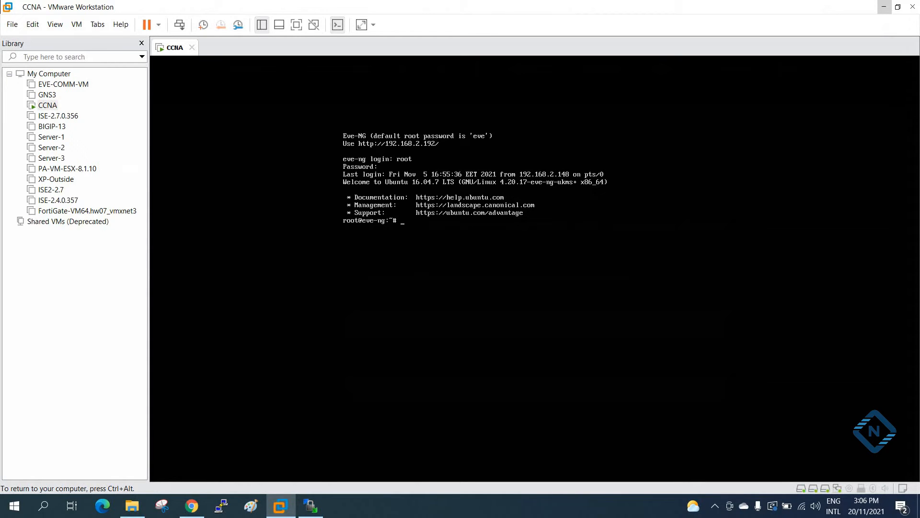
Paste and run "/opt/unetlab/wrappers/unl_wrapper -a fixpermissions" in the EVE-NG console, and minimize VMware Workstation.
key(ctrl+alt)
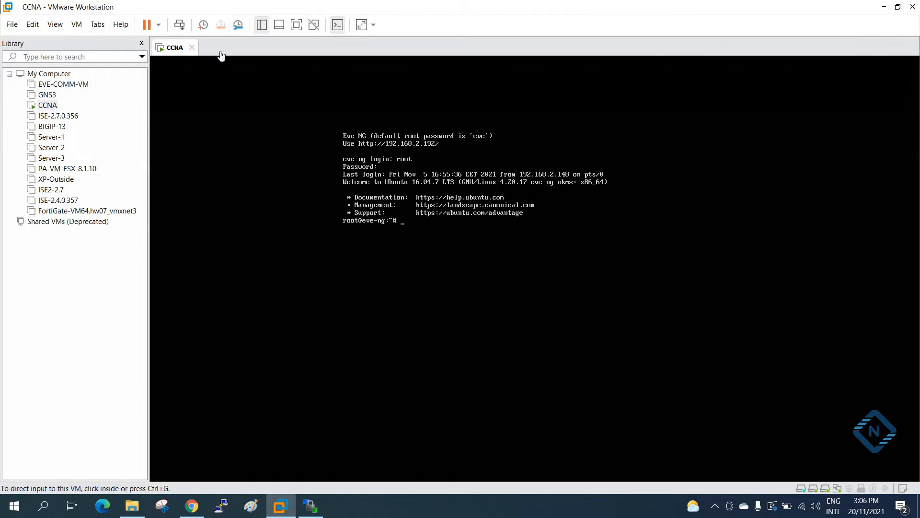
click(31, 25)
click(48, 62)
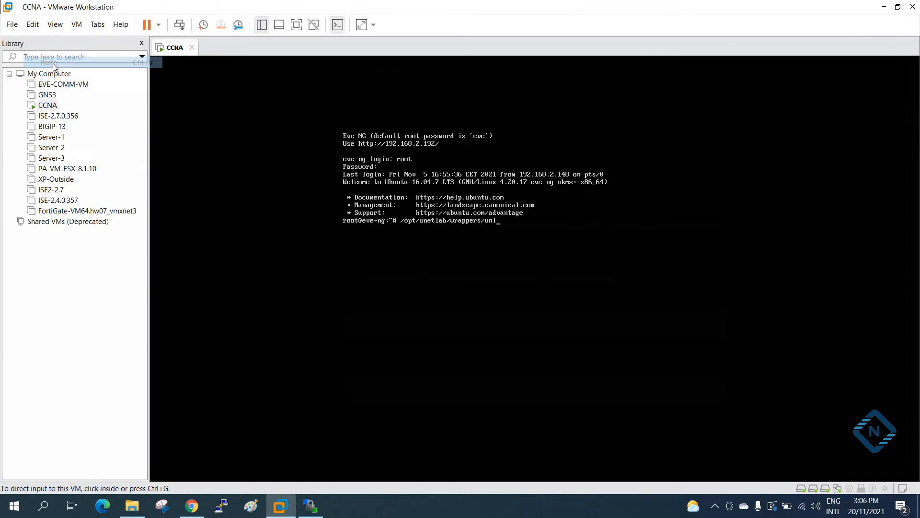
key(Return)
key(ctrl+alt)
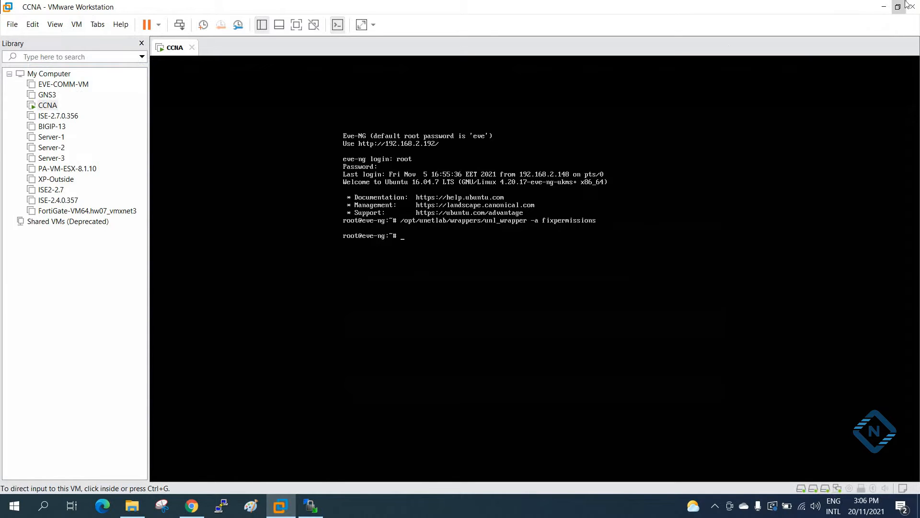
click(884, 6)
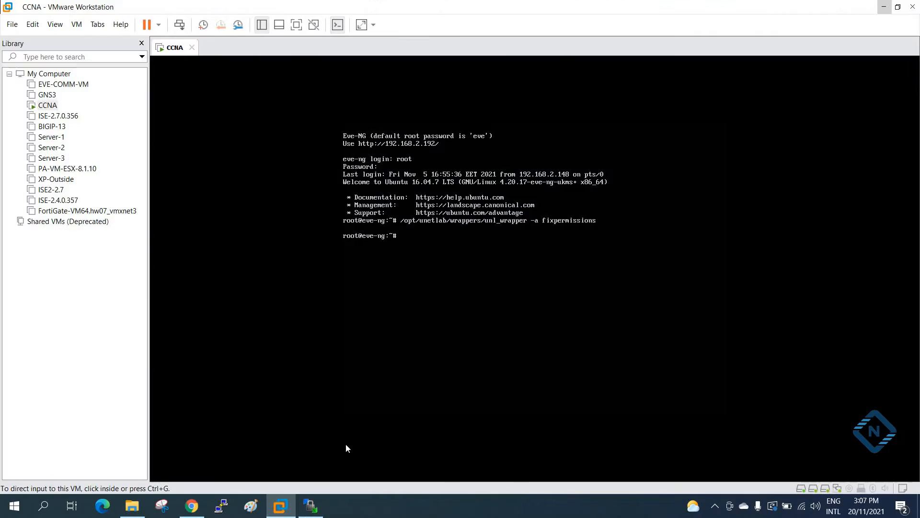
Return to the EVE-NG console in VMware Workstation and run the copied fixpermissions command a second time.
click(348, 448)
key(ctrl+alt)
click(31, 25)
click(48, 63)
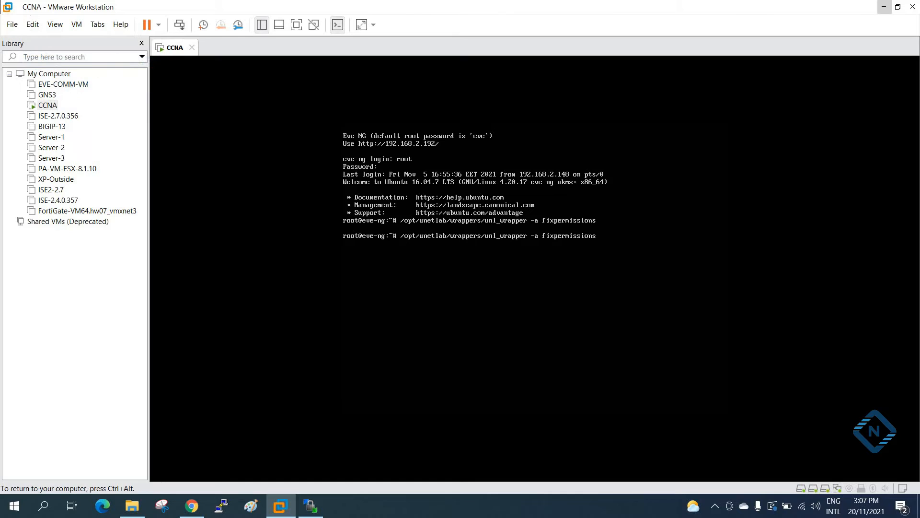
key(ctrl+alt)
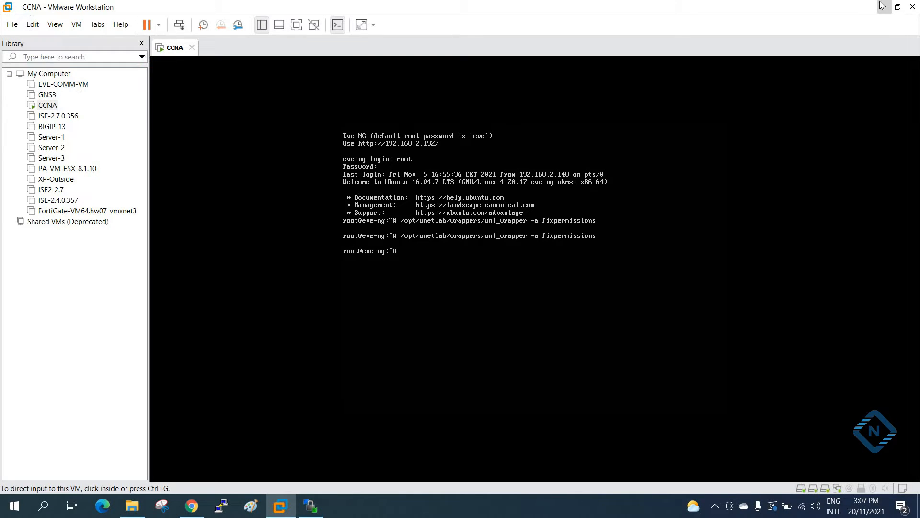
click(883, 6)
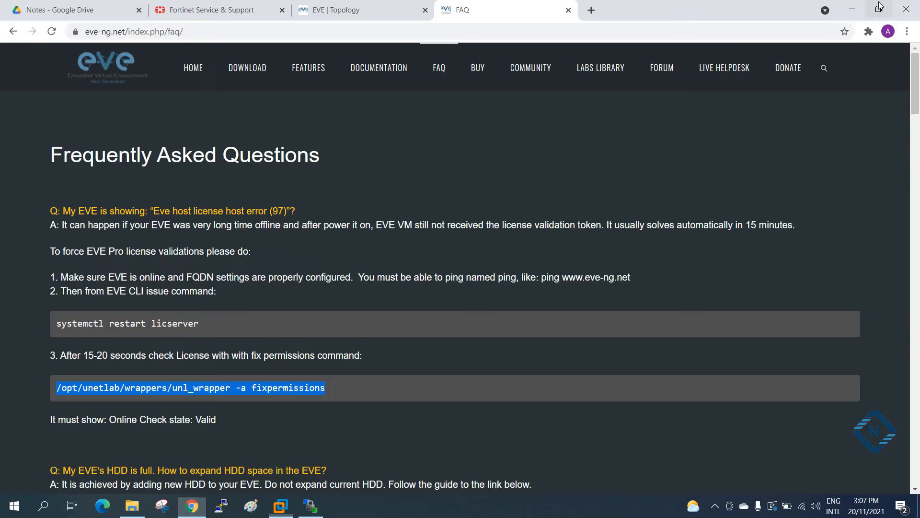
Add one Fortinet FortiGate node with the fortinet-firewall7.0.2 image to the EVE topology in Chrome and reposition it on the canvas.
click(382, 4)
right_click(340, 147)
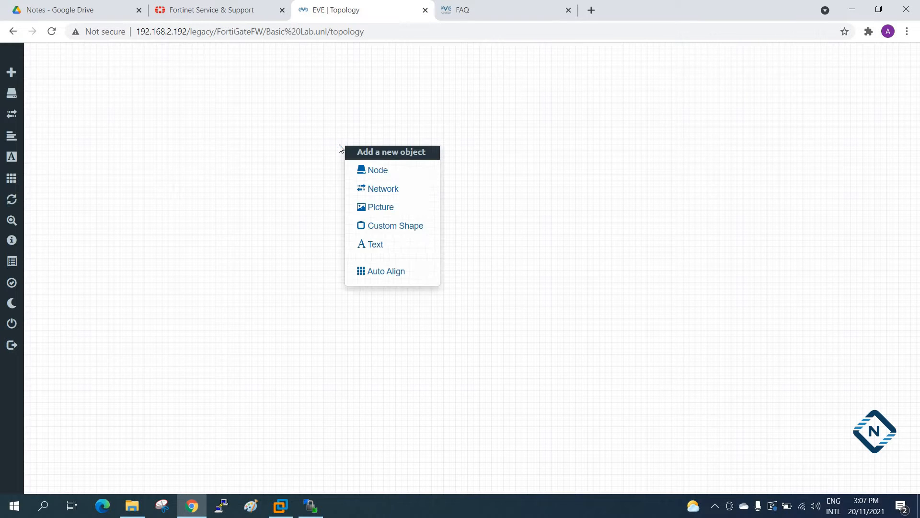
click(361, 171)
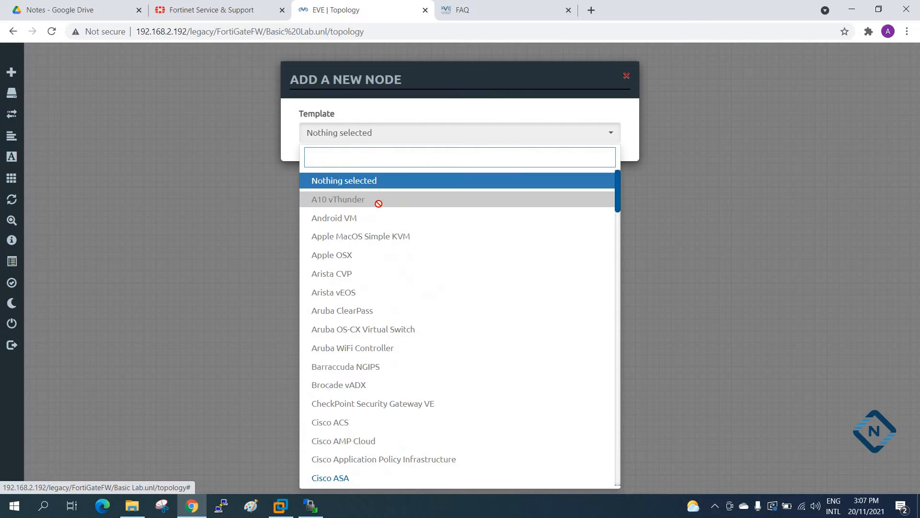
text(f)
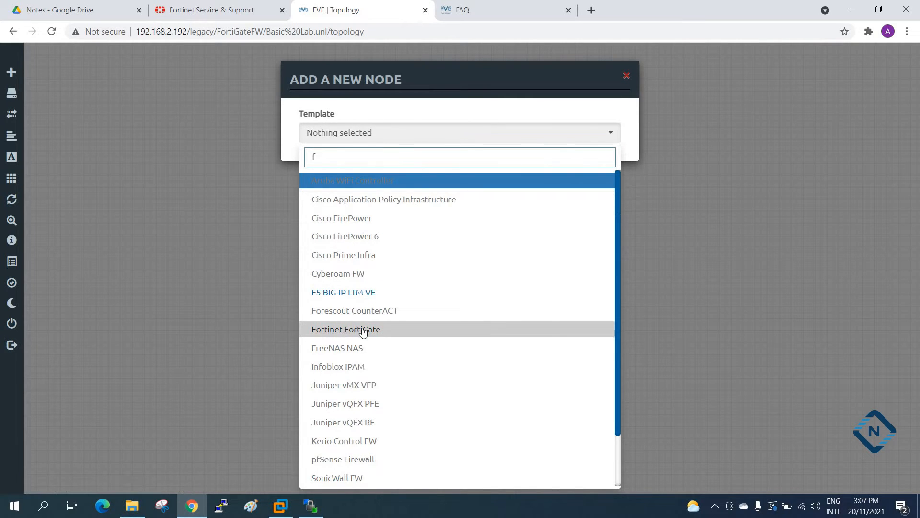
click(363, 332)
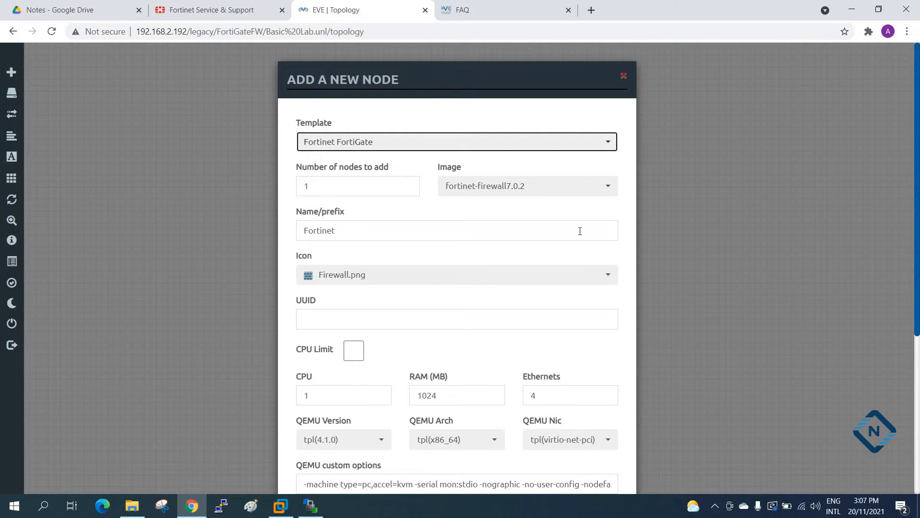
scroll(580, 230, down, 5)
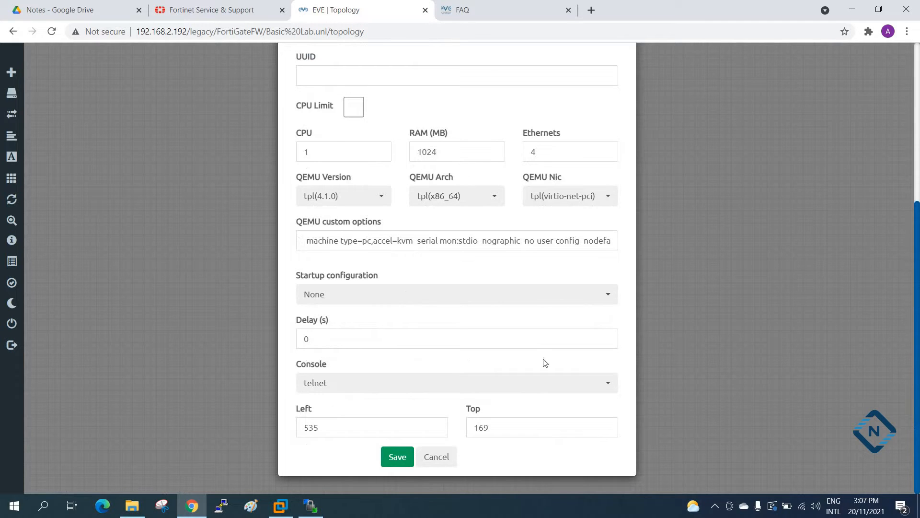
scroll(546, 360, up, 1)
scroll(396, 463, down, 1)
click(398, 458)
drag(376, 154, 330, 131)
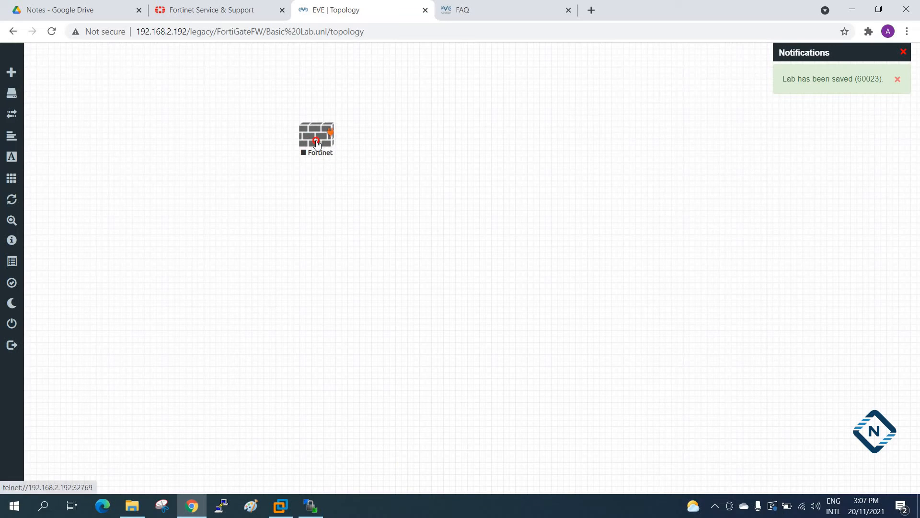
Add one network named Net of type Management(Cloud0) to the topology, beside the Fortinet node.
right_click(536, 159)
click(563, 203)
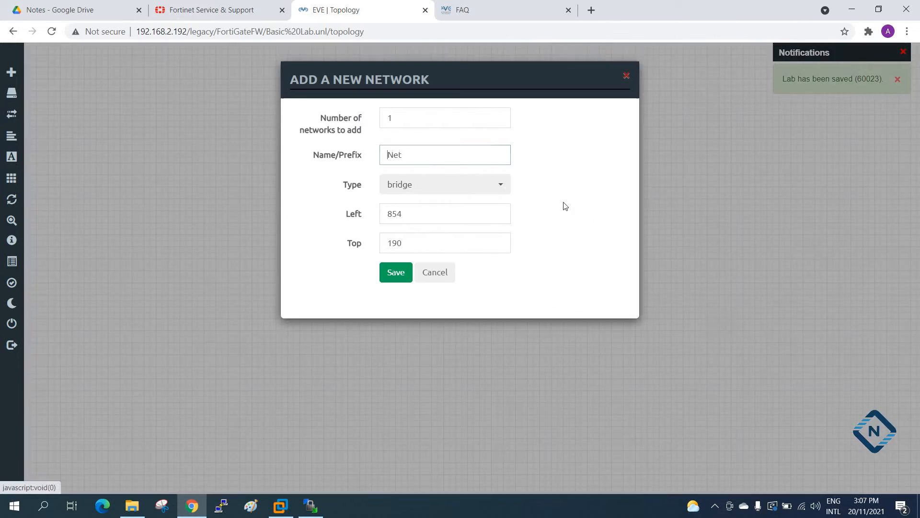
click(407, 187)
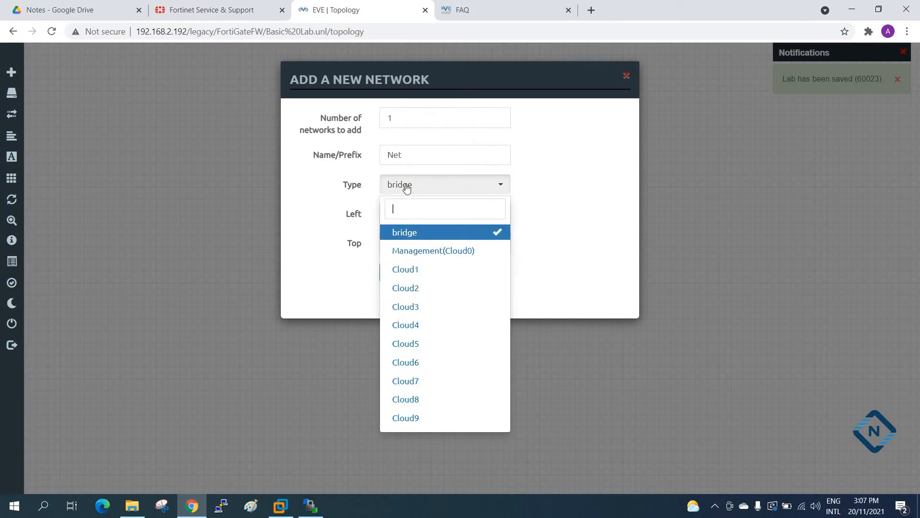
click(456, 251)
click(396, 276)
Connect the Net cloud to the Fortinet node using the firewall's port1 interface.
drag(559, 184, 317, 137)
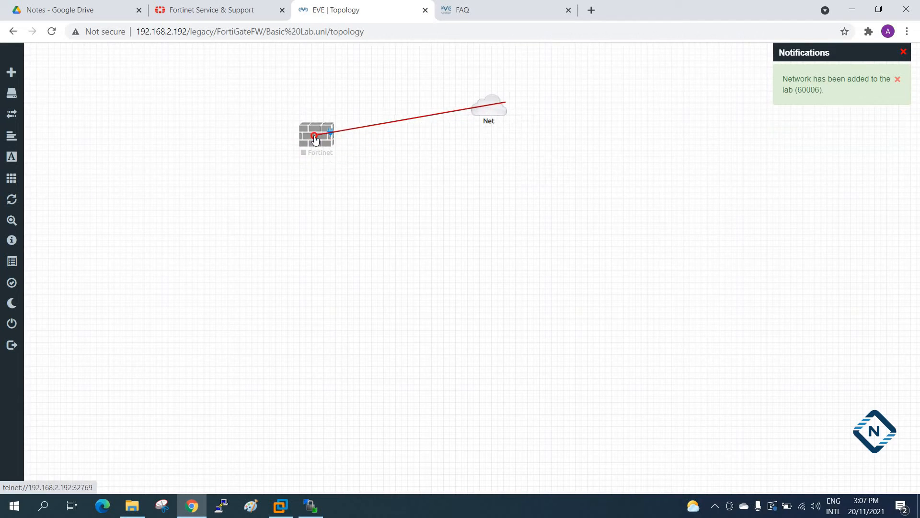
click(446, 210)
click(445, 208)
click(445, 209)
click(439, 224)
click(484, 313)
Start the Fortinet node, shift the Net cloud slightly, and open the firewall's console in the SSH, Telnet and Rlogin client.
right_click(311, 136)
click(334, 164)
drag(490, 112, 520, 126)
click(314, 148)
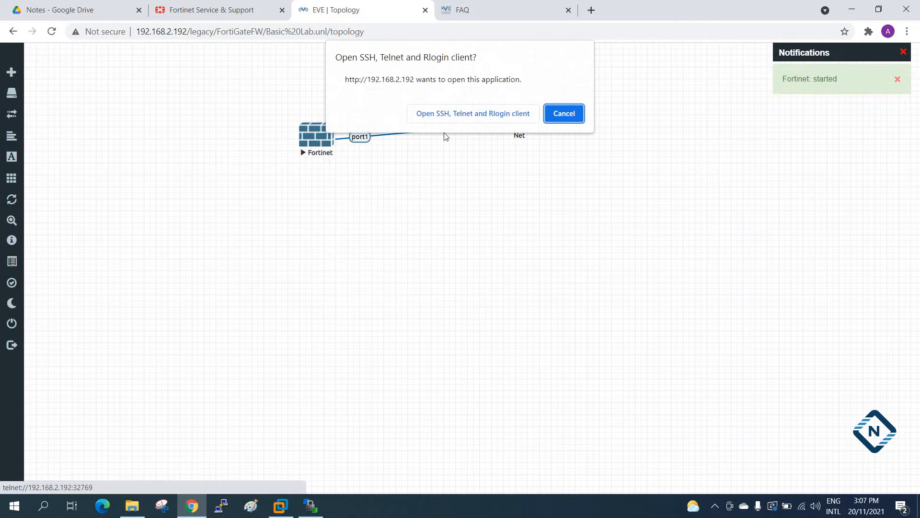
click(474, 115)
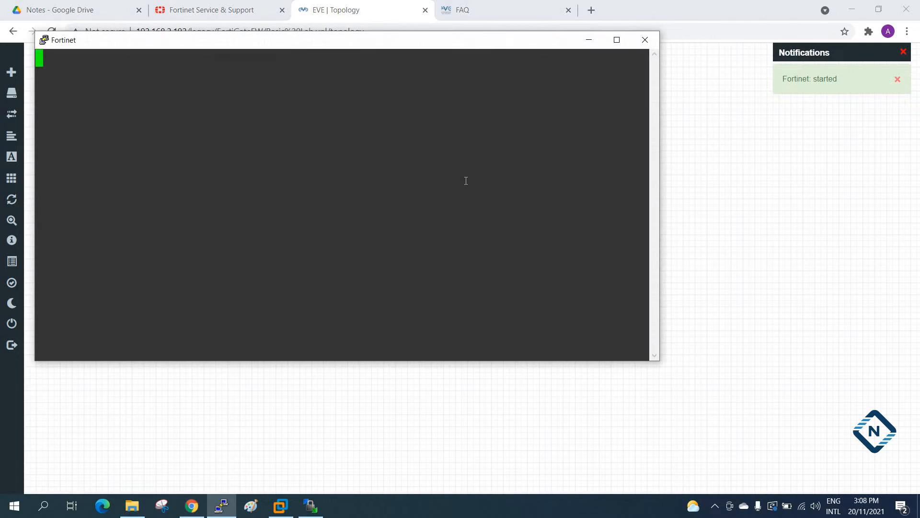
Move the Fortinet console window off the topology nodes and make it narrower.
drag(423, 50, 575, 195)
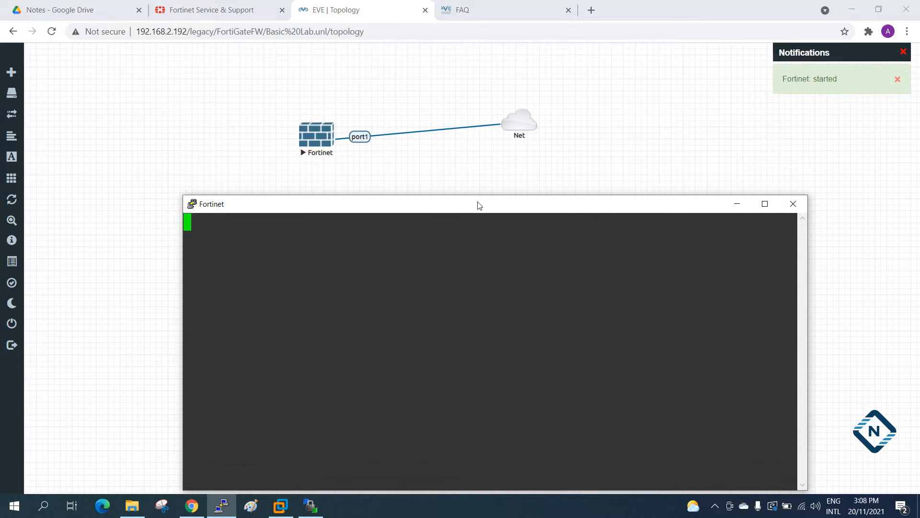
drag(181, 243, 365, 243)
drag(422, 206, 401, 181)
Move the Fortinet and Net nodes together to the canvas's upper-left corner, then bring back and reposition the Fortinet console window.
drag(240, 68, 566, 174)
drag(514, 123, 286, 68)
click(372, 229)
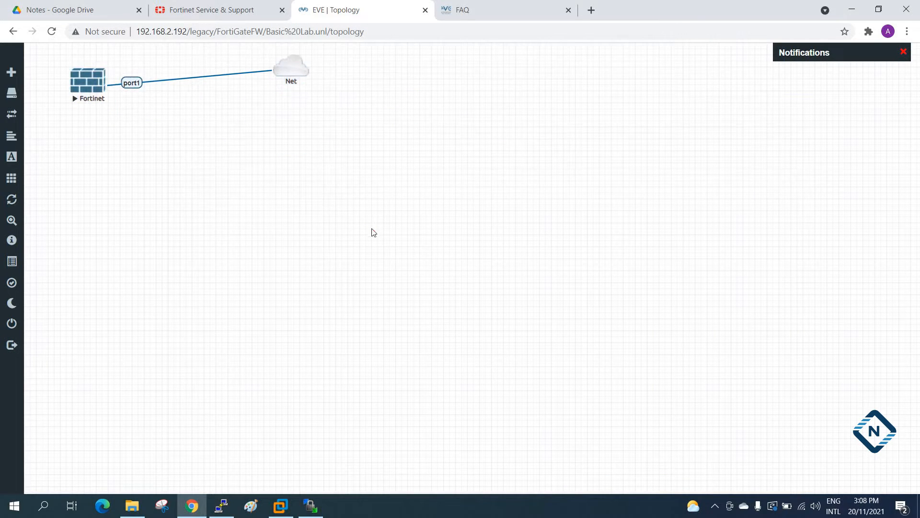
click(223, 511)
drag(560, 185, 526, 135)
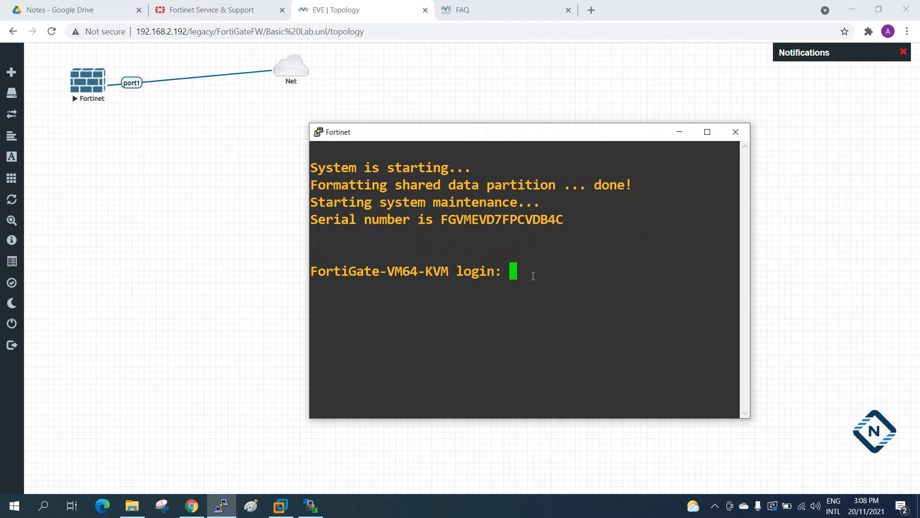
Log in to the FortiGate console as admin with a blank password, maximize the window, and enter and confirm a new account password.
text(admin)
key(Return)
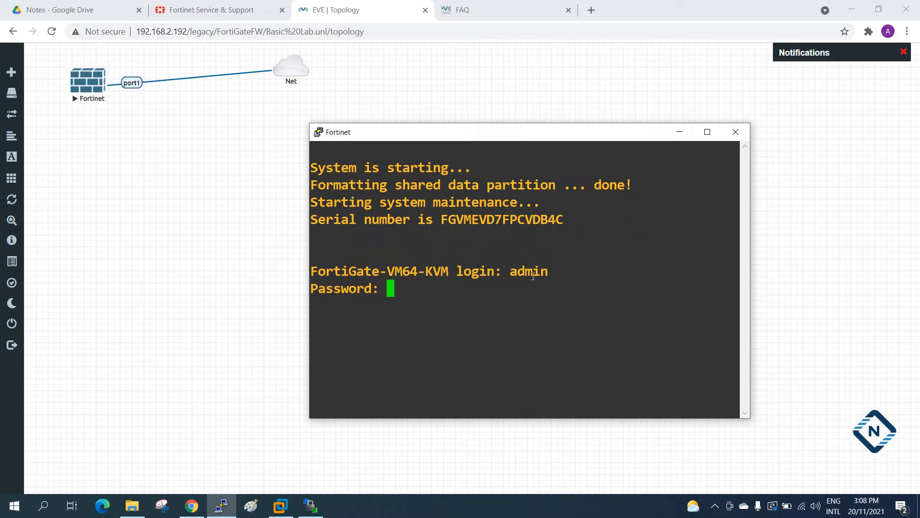
key(Return)
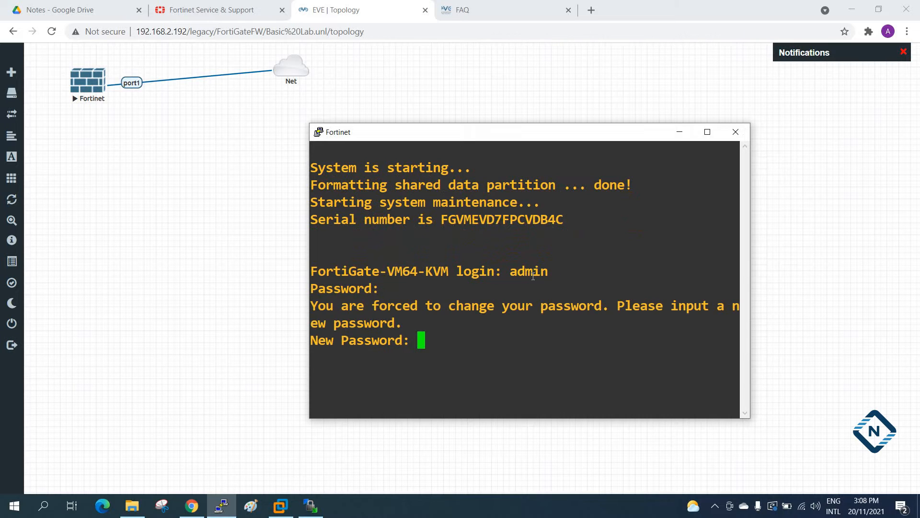
click(708, 132)
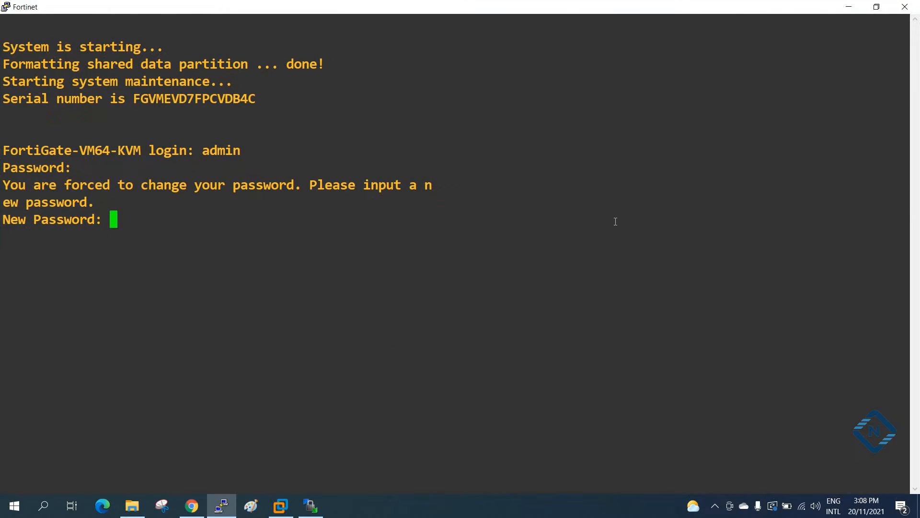
key(Return)
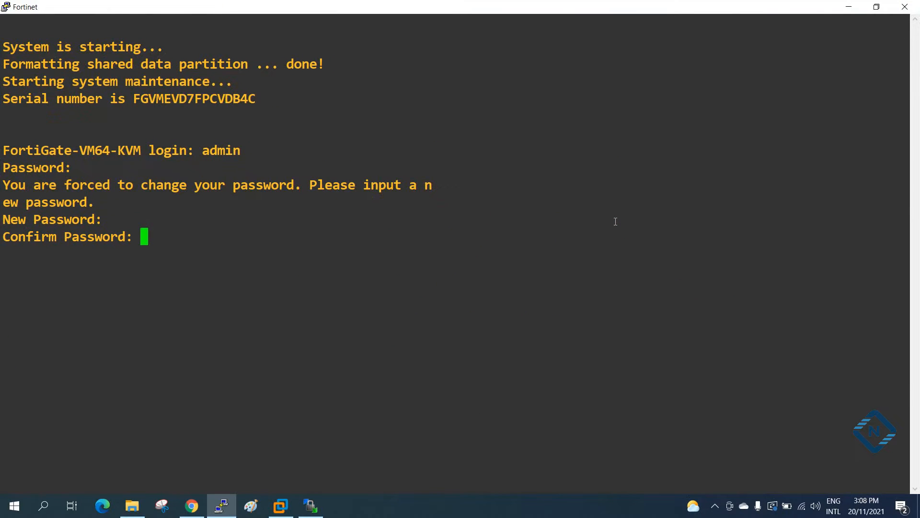
key(Return)
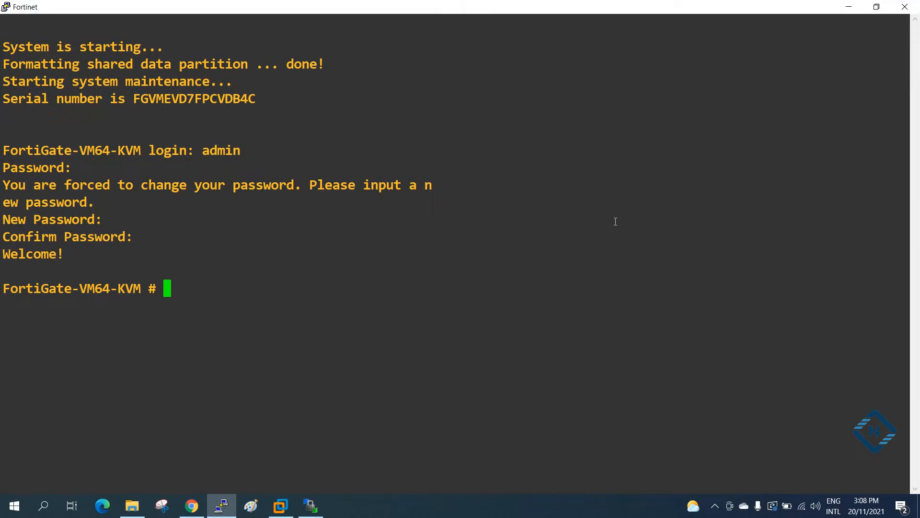
List the interface configuration with "sh system interface" and compare the port1 entry with the firewall's link in the topology.
text(sh system interface)
key(Return)
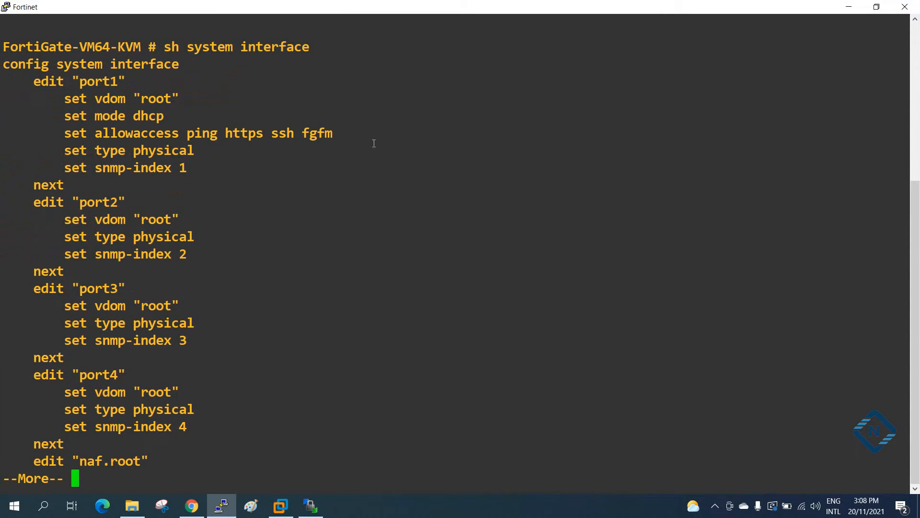
drag(143, 83, 32, 82)
drag(169, 14, 258, 237)
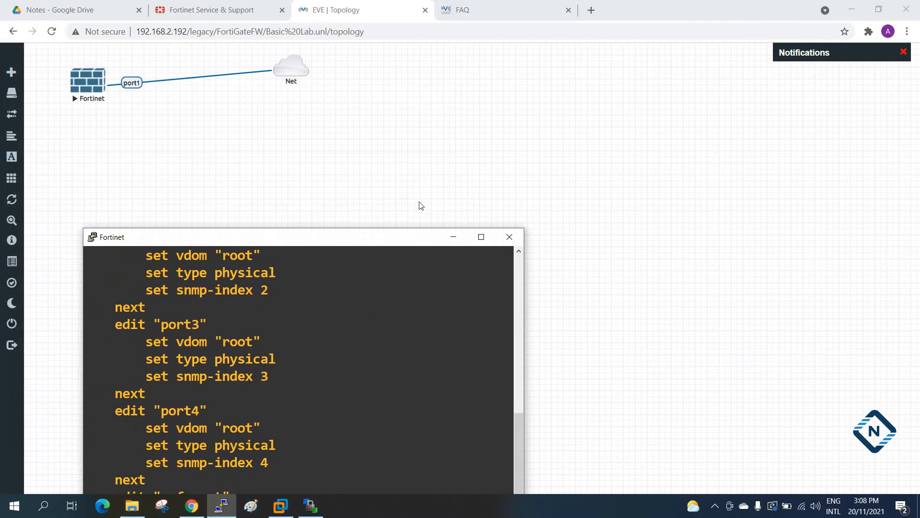
click(482, 237)
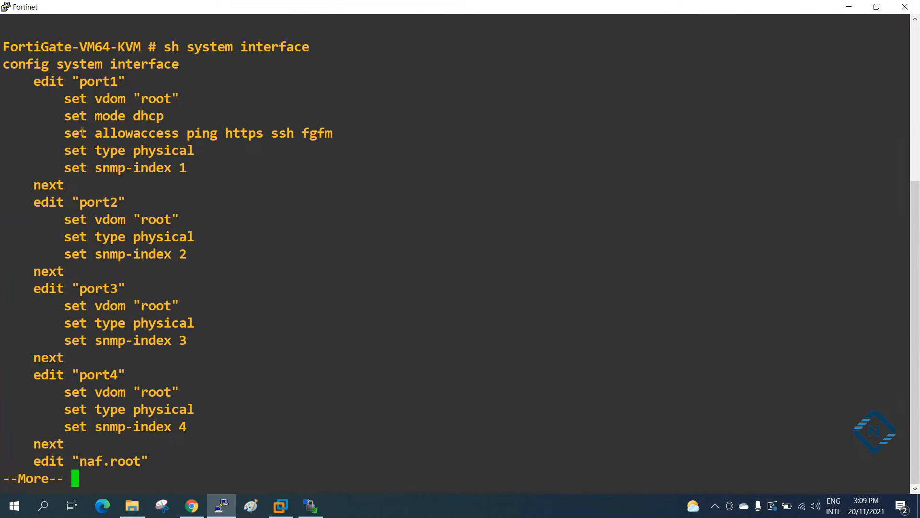
Examine the protocols on port1's allowaccess line and quit the interface listing.
drag(187, 133, 334, 135)
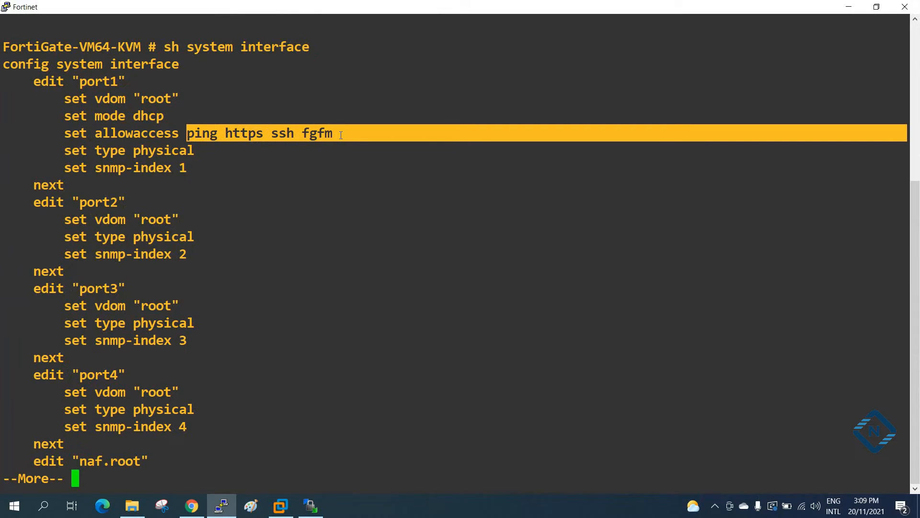
click(221, 129)
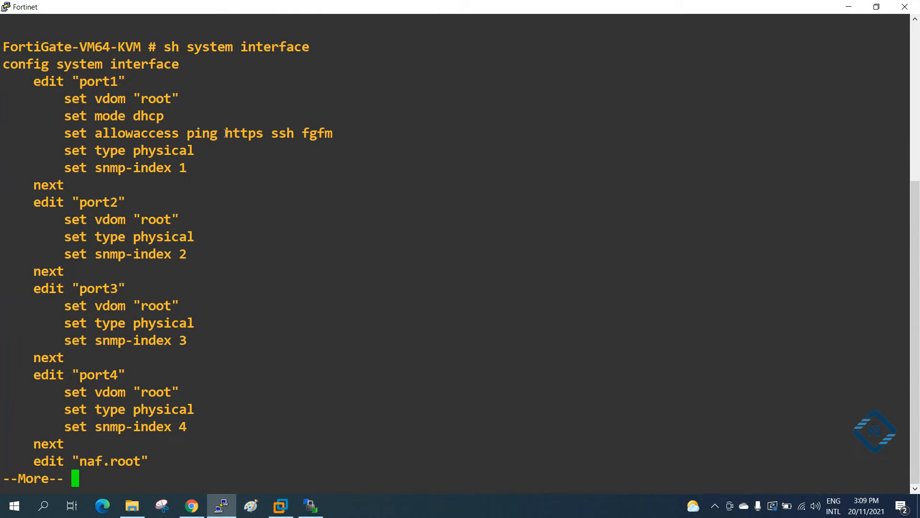
drag(269, 134, 257, 134)
click(257, 135)
drag(220, 134, 249, 132)
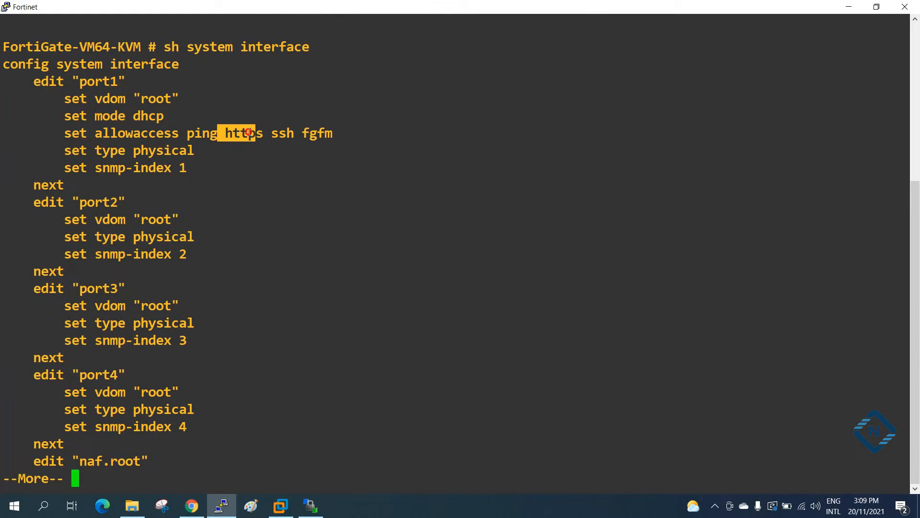
click(319, 144)
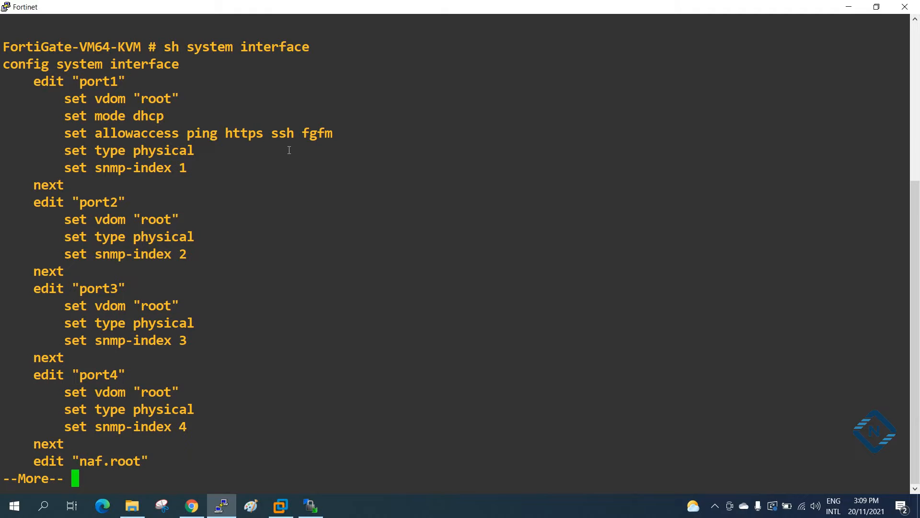
key(q)
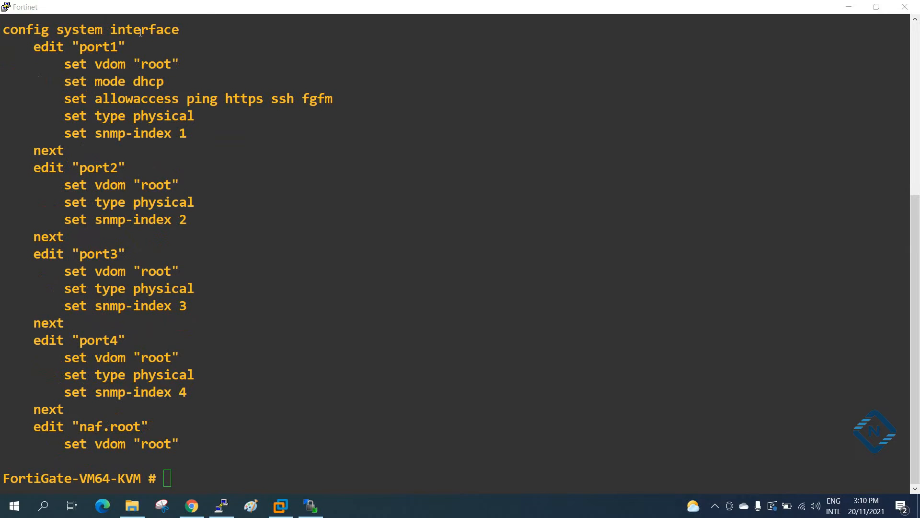
Enter port1's configuration mode by running the copied commands "config system interface" and "edit "port1"".
drag(184, 29, 4, 30)
right_click(269, 414)
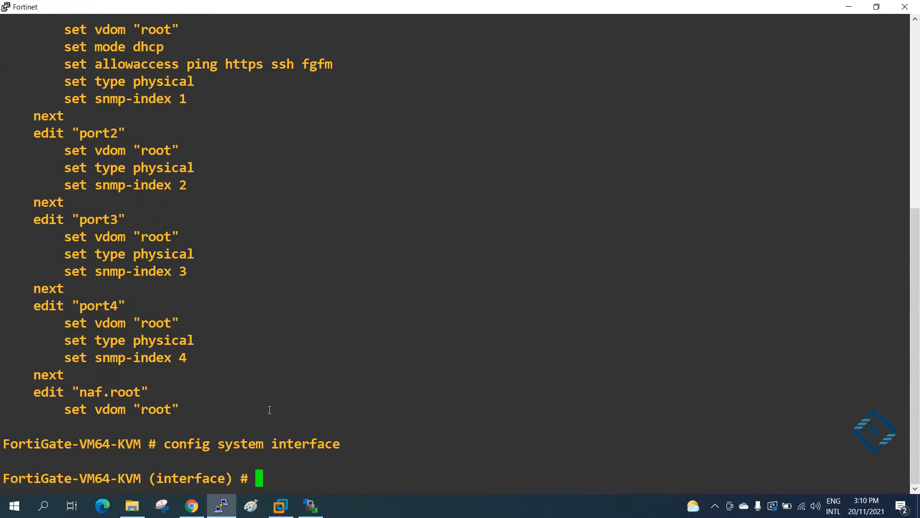
scroll(188, 110, up, 4)
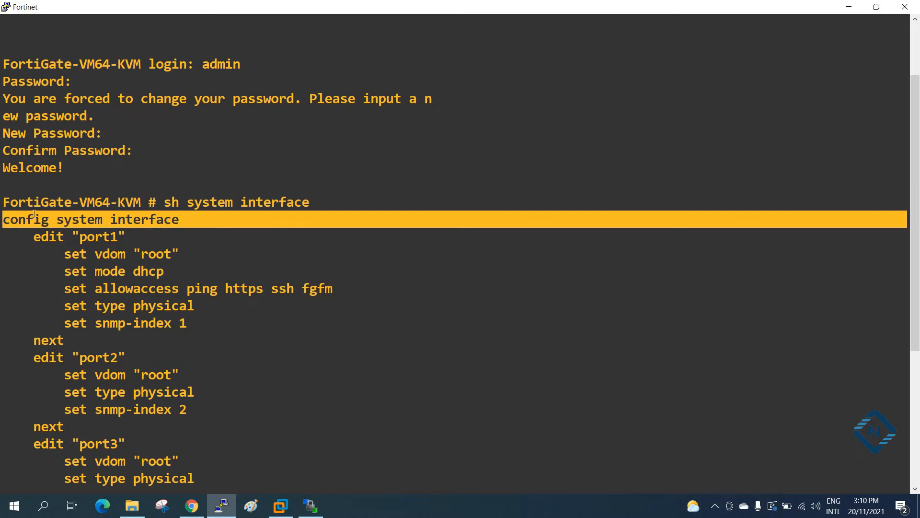
scroll(95, 221, down, 4)
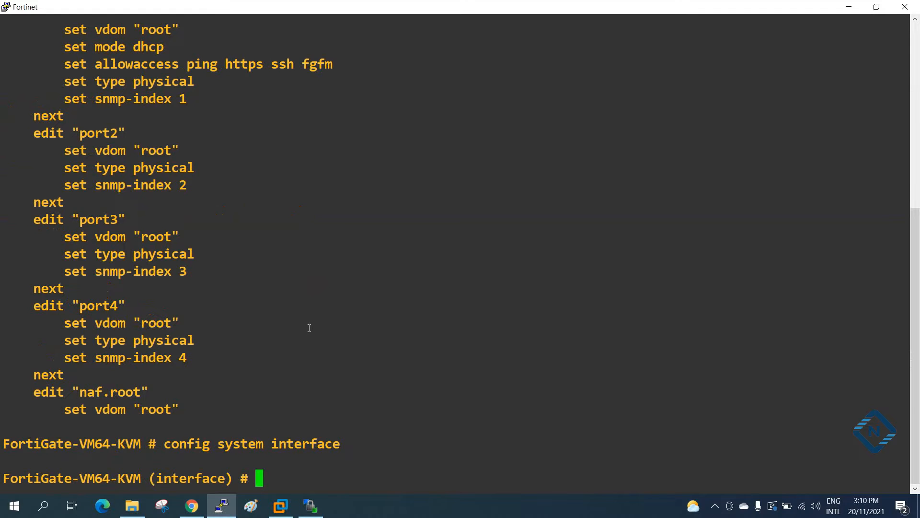
scroll(170, 280, up, 4)
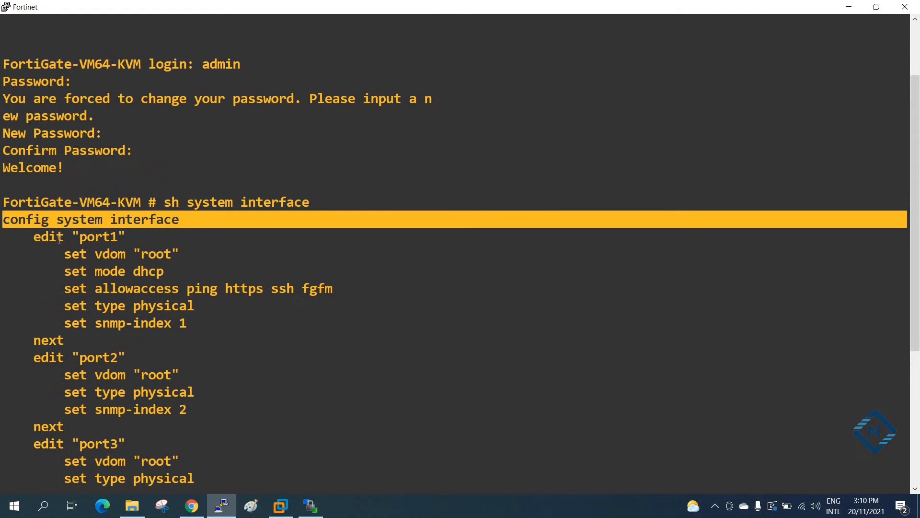
drag(34, 237, 126, 243)
key(ctrl+c)
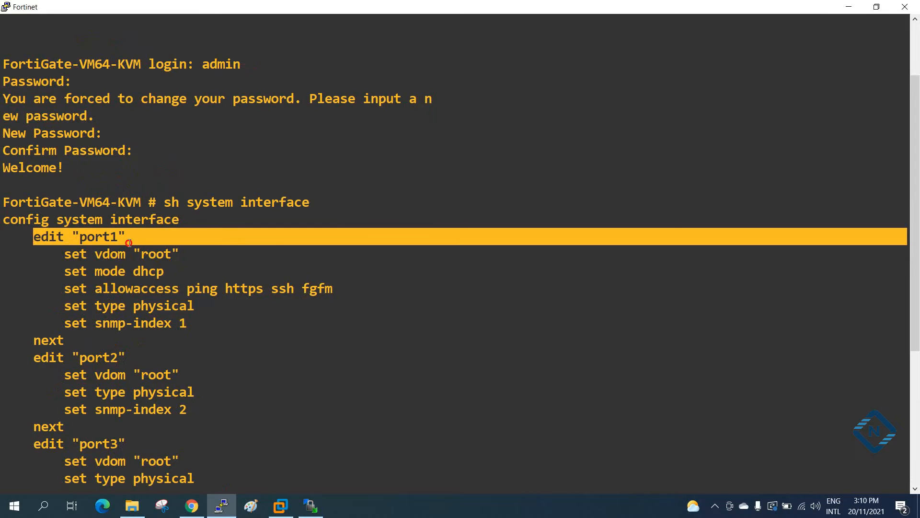
scroll(378, 408, down, 1)
right_click(378, 399)
key(Return)
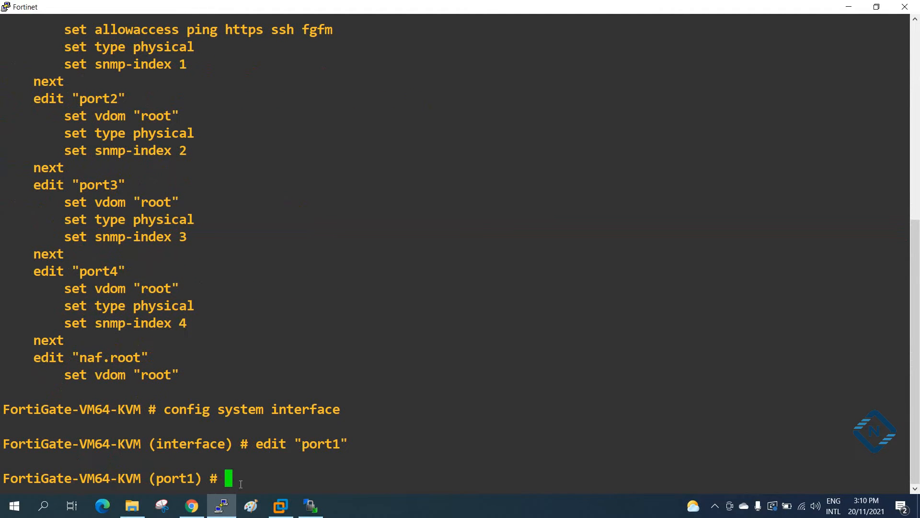
Copy port1's existing allowaccess command and run it extended as "set allowaccess ping https ssh fgfm http telnet".
scroll(324, 341, up, 1)
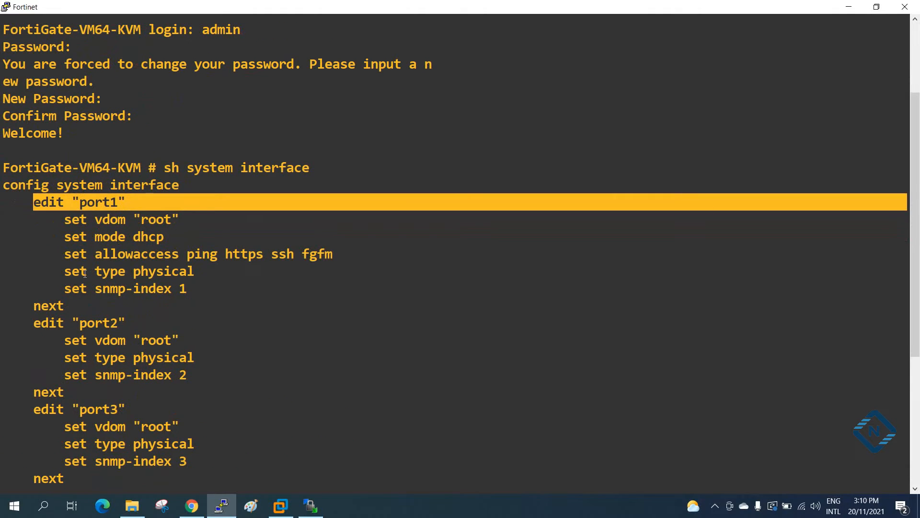
drag(60, 256, 339, 253)
key(ctrl+c)
scroll(350, 308, down, 4)
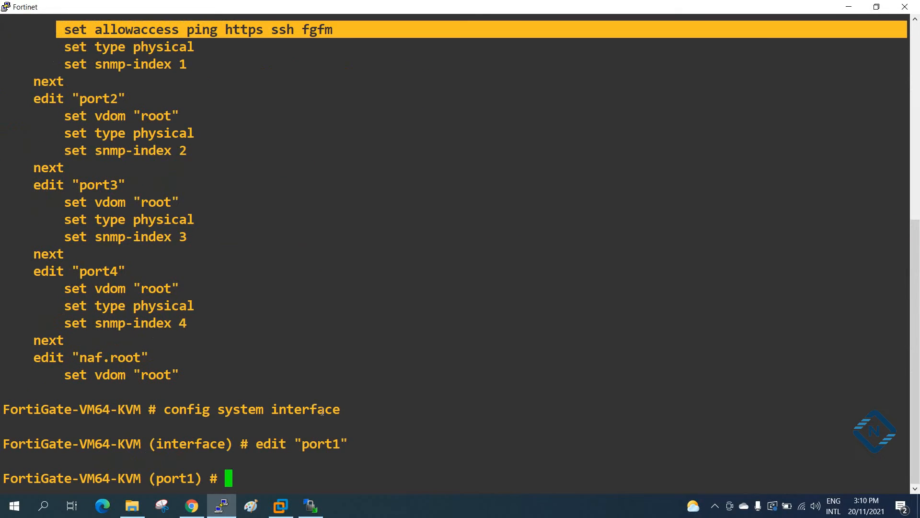
right_click(424, 385)
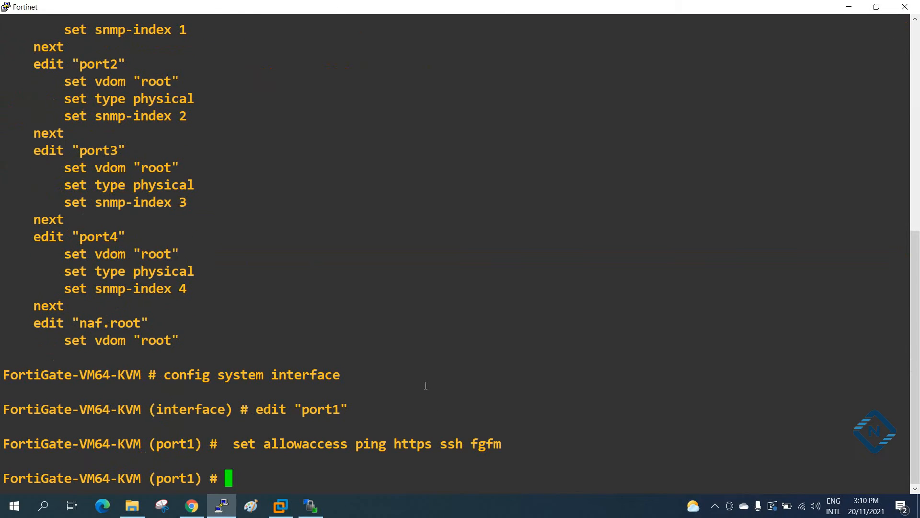
key(Up)
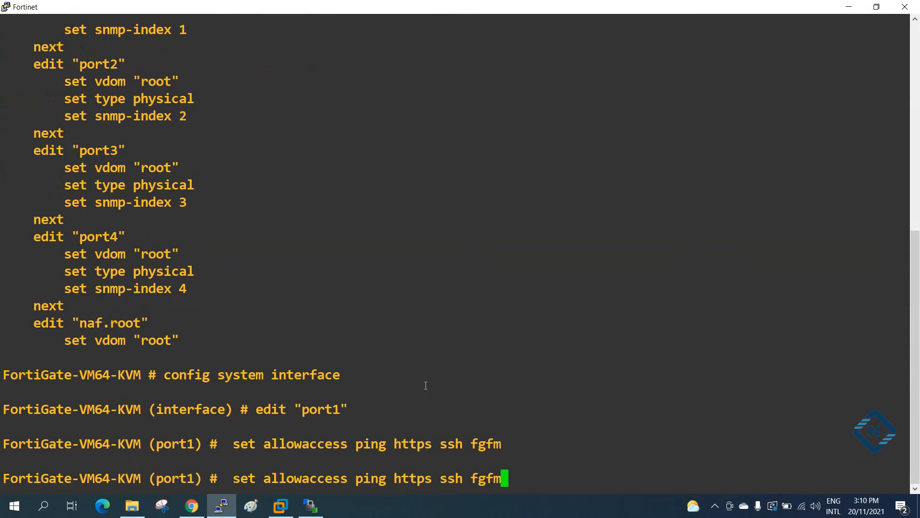
text(http)
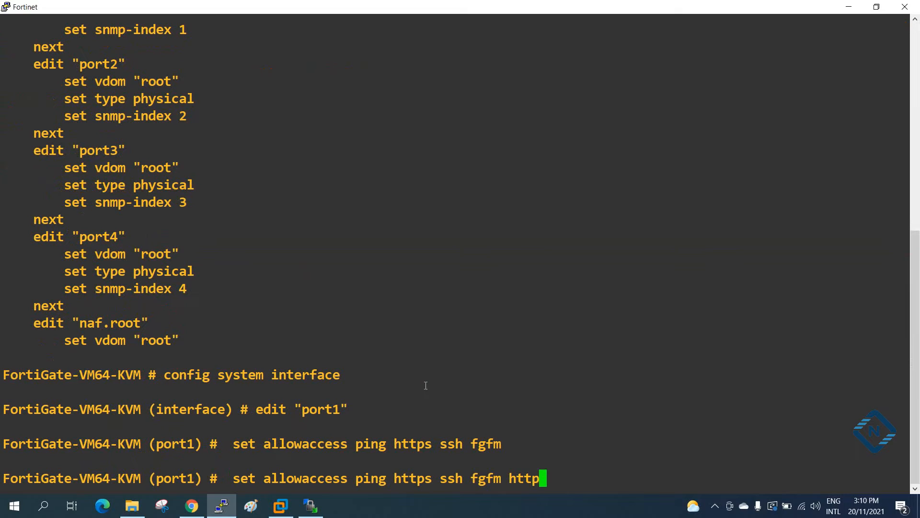
text( telnet)
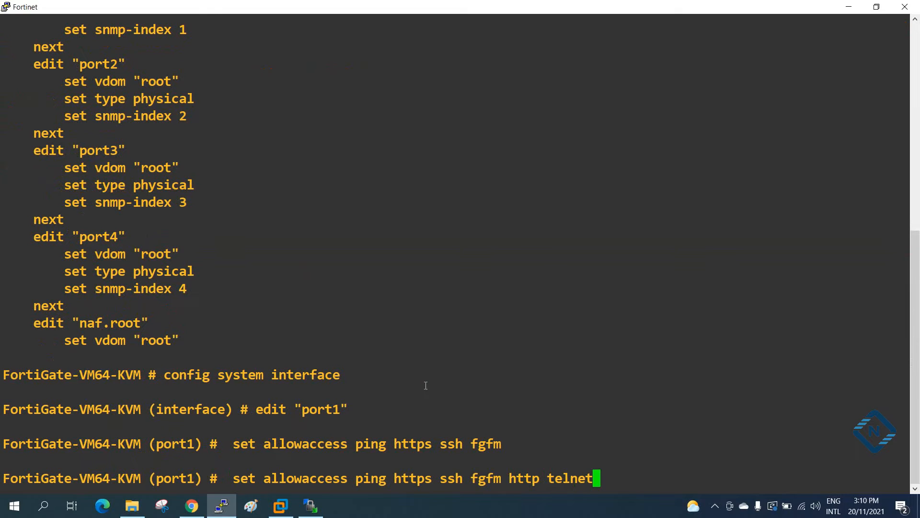
key(Return)
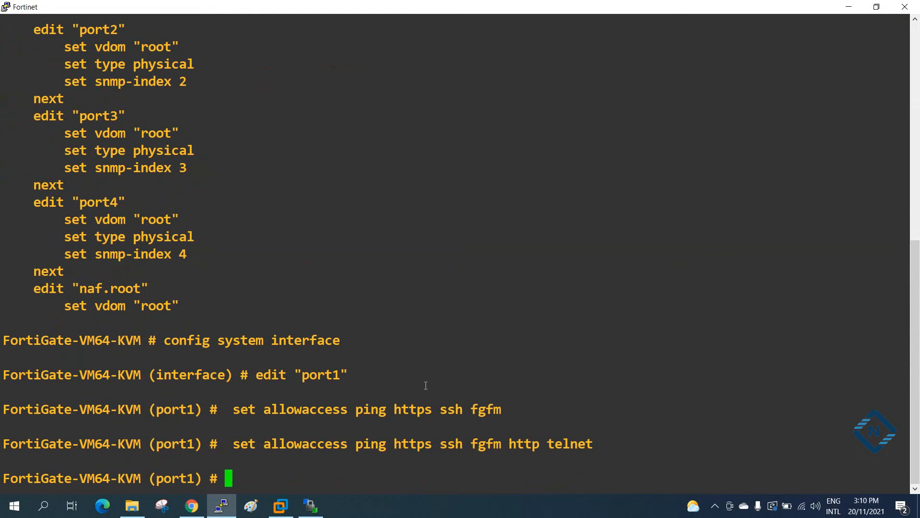
Save and leave the interface configuration with "end", and list the interfaces again with "sh system in".
text(end)
key(Return)
text(sh system in)
key(Return)
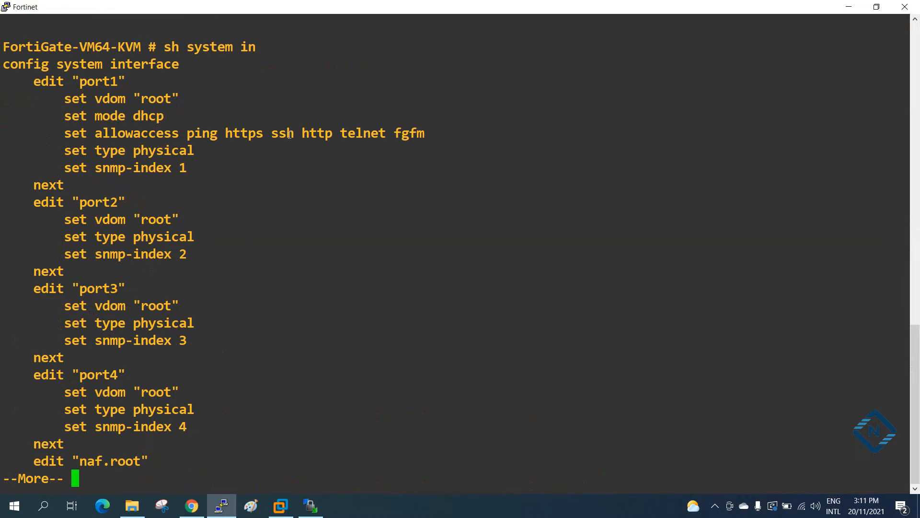
Check the http and telnet entries on port1's allowaccess line and page through the rest of the interface listing.
drag(329, 134, 304, 135)
drag(388, 131, 341, 134)
click(468, 199)
key(Return)
key(Return)
key(Return)
key(Return)
key(Return)
key(Return)
key(Return)
key(Return)
key(Return)
key(Return)
key(Return)
key(Return)
key(Return)
key(Return)
key(Return)
key(Return)
key(Return)
key(Return)
key(Return)
key(Return)
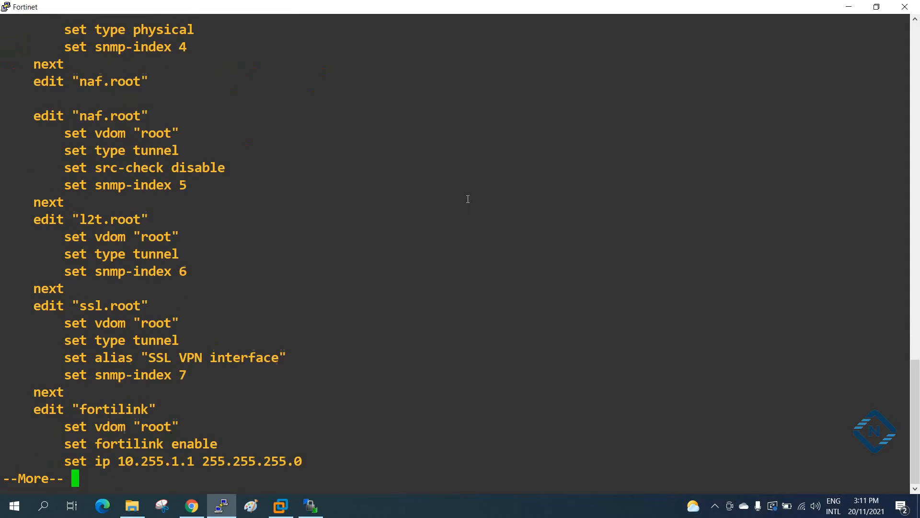
key(Return)
key(Return)
key(Return)
key(Return)
key(Return)
key(Return)
key(Return)
key(Return)
key(Return)
key(Return)
key(Return)
key(Return)
key(Return)
key(Return)
key(Return)
key(Return)
List the interface summary with "sh system interface ?" and copy port1's DHCP address.
text(sh system interface)
key(question)
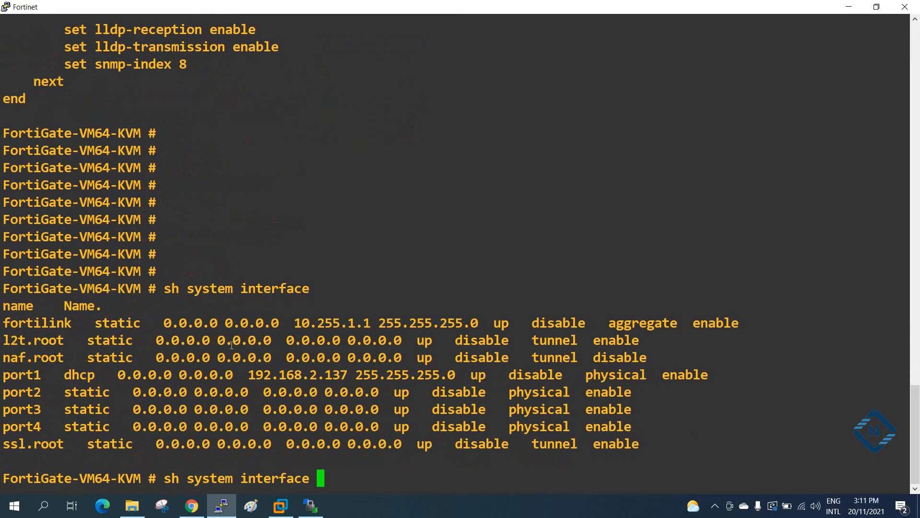
drag(248, 378, 346, 382)
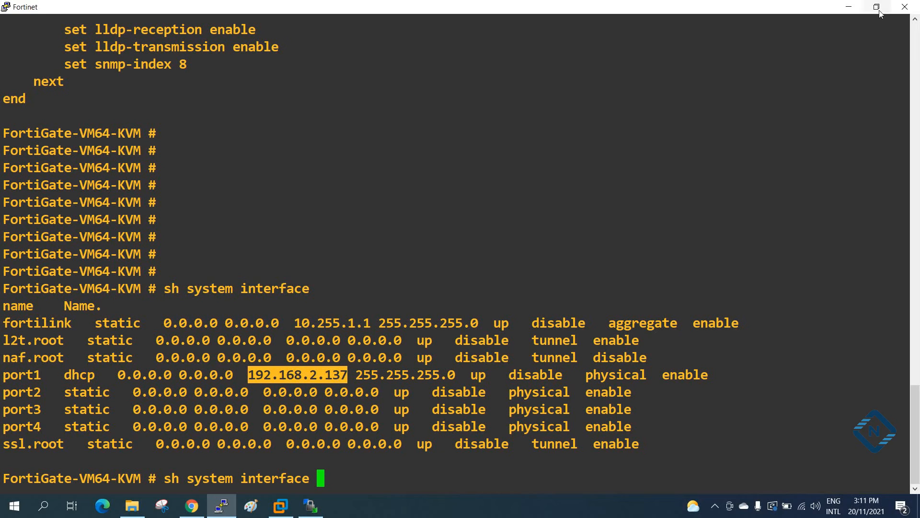
Switch to Chrome and load 192.168.2.137 in place of the FAQ page.
click(849, 7)
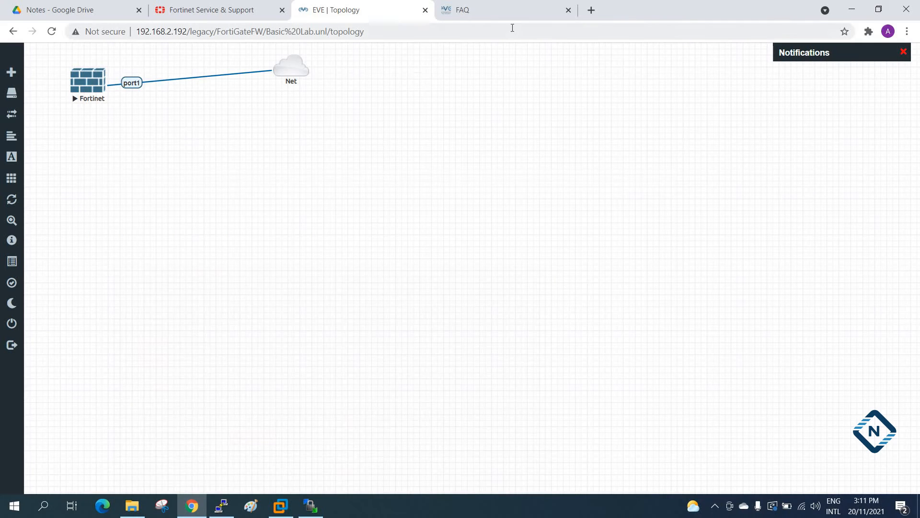
click(482, 12)
click(422, 31)
text(192.168.2.137)
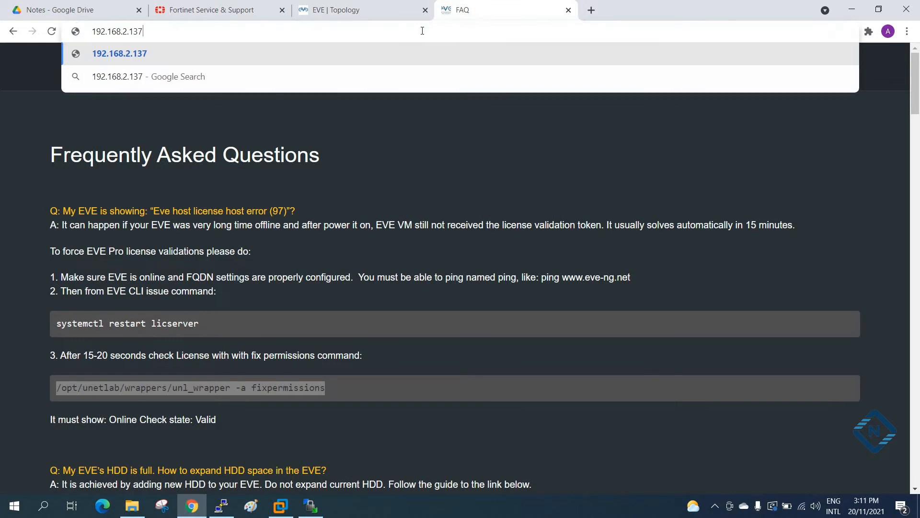
key(Return)
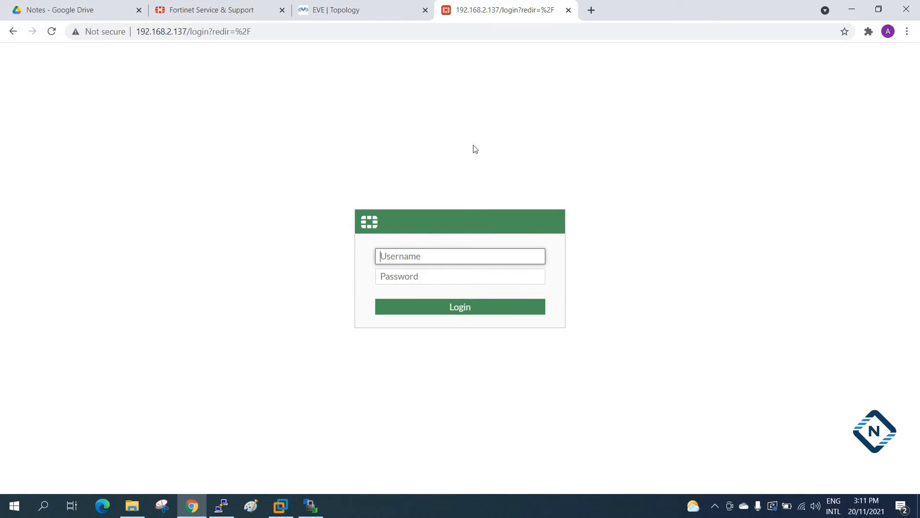
Log in to the FortiGate as admin with the account password, dismiss the breach warning and decline saving the password.
text(admin)
key(Tab)
text(***)
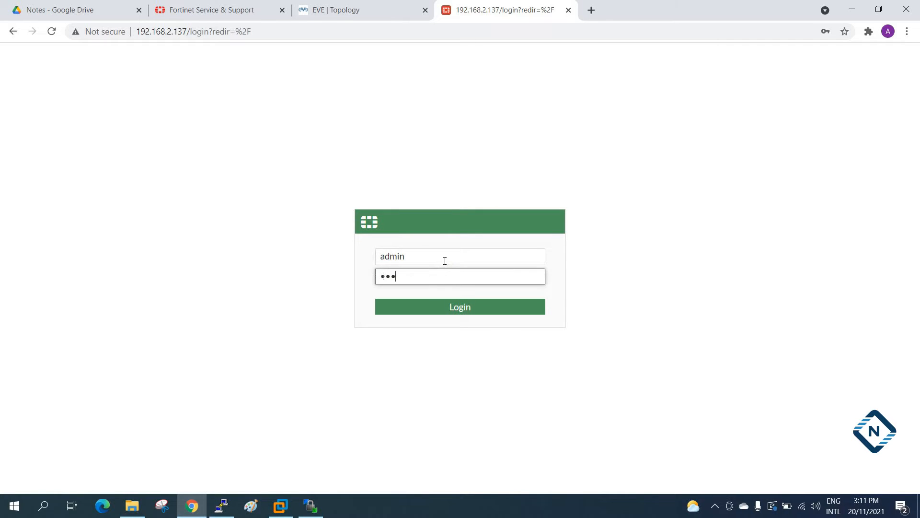
key(Return)
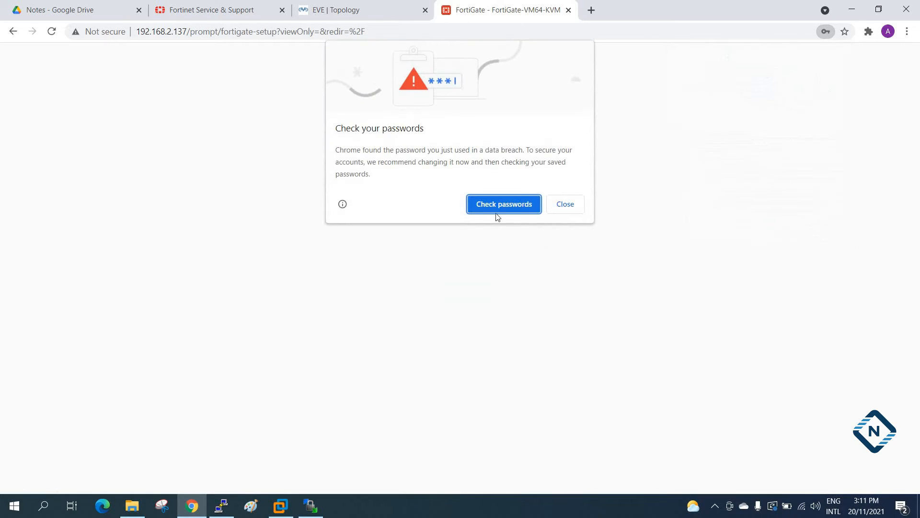
click(557, 206)
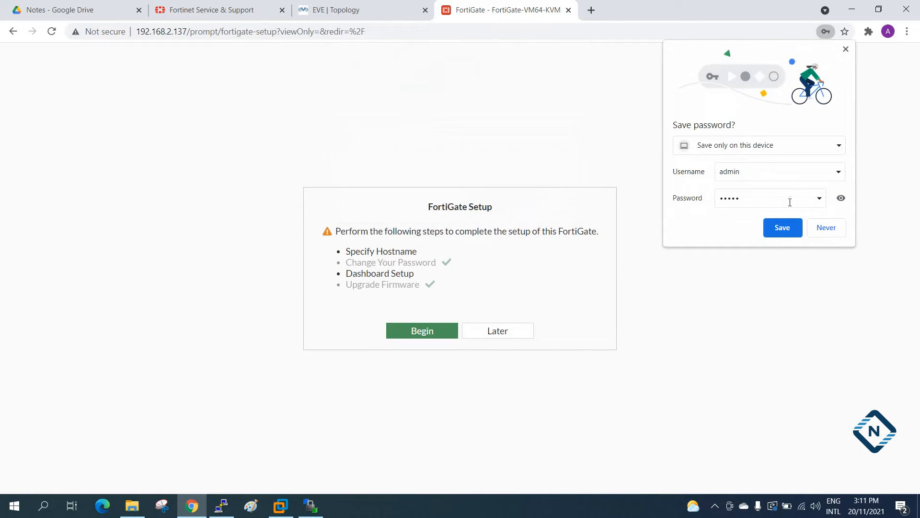
click(827, 228)
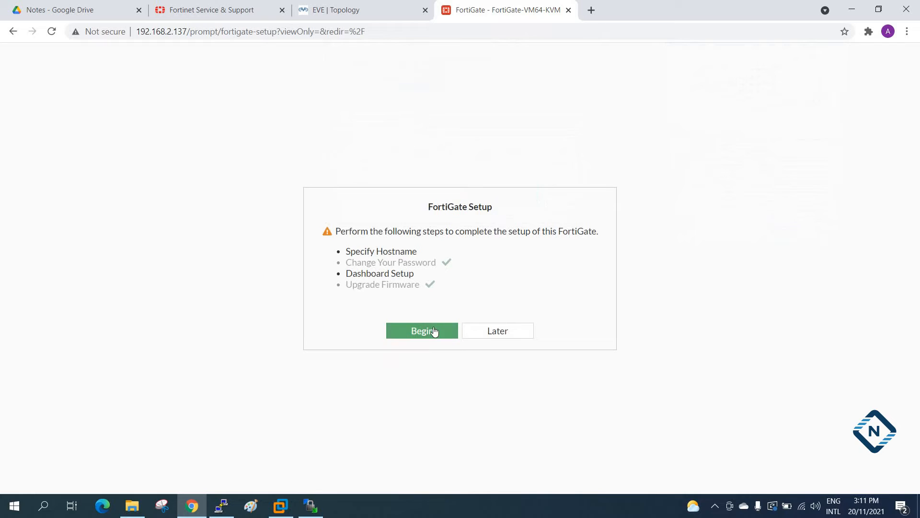
Postpone the FortiGate setup, dismiss the FortiOS 7.0.0 overview and look over the Status dashboard.
click(505, 335)
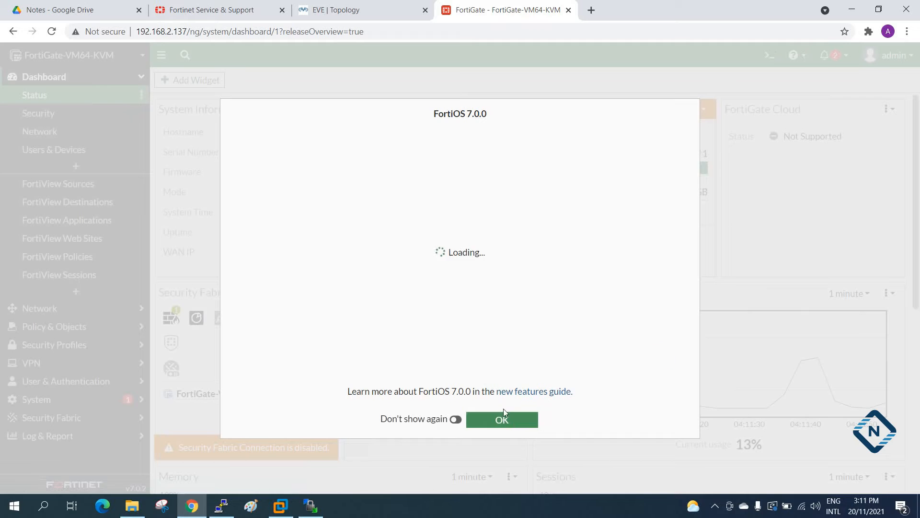
click(503, 424)
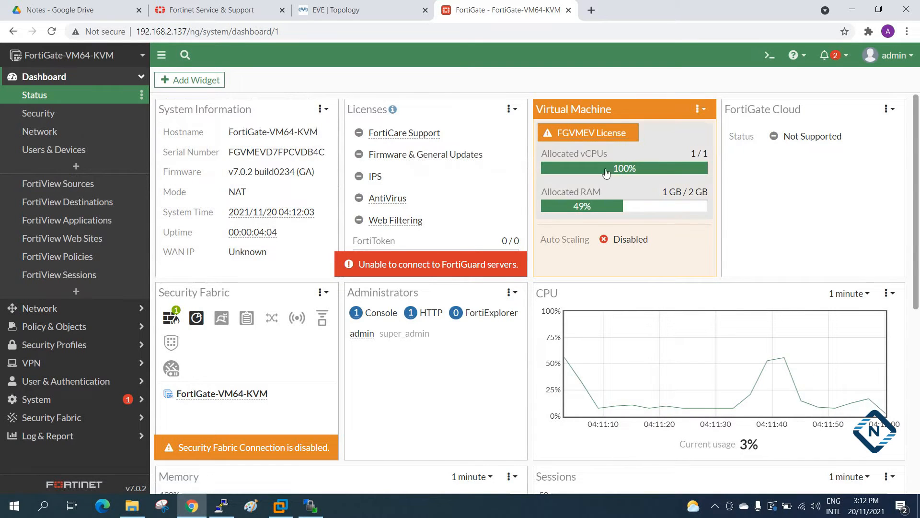
scroll(662, 189, down, 5)
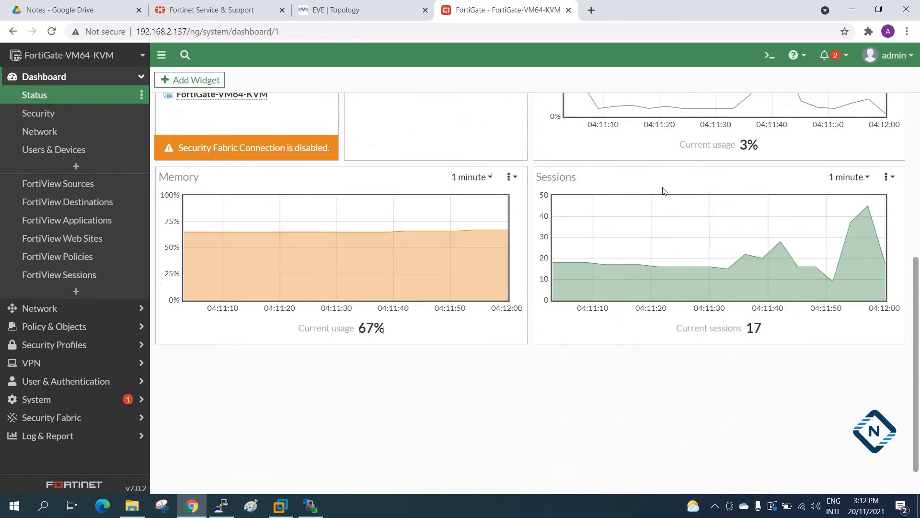
scroll(219, 111, up, 5)
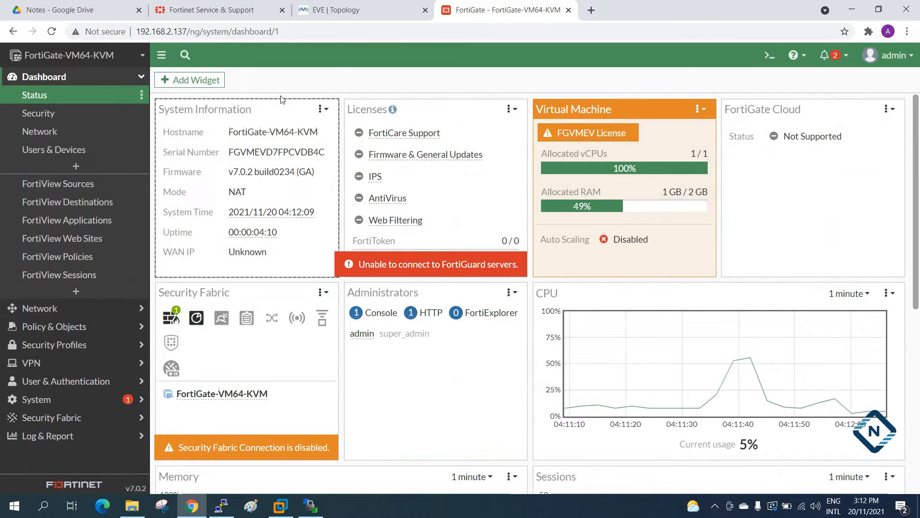
In the EVE-NG topology, move the Fortinet node and the Net cloud to the middle of the canvas, side by side.
click(357, 9)
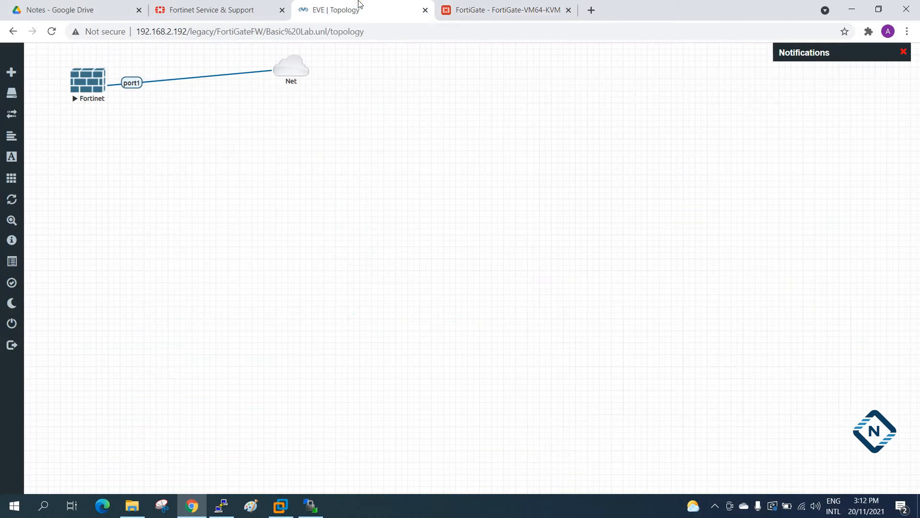
drag(50, 60, 453, 119)
drag(289, 72, 513, 160)
click(627, 296)
drag(623, 253, 599, 219)
drag(408, 262, 433, 227)
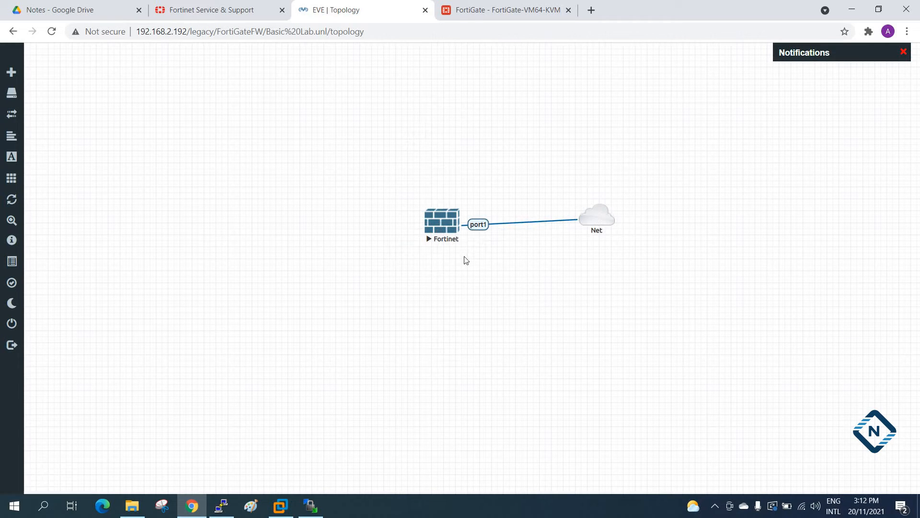
Return to the FortiGate web interface, reload the Status dashboard and review its widgets.
click(441, 6)
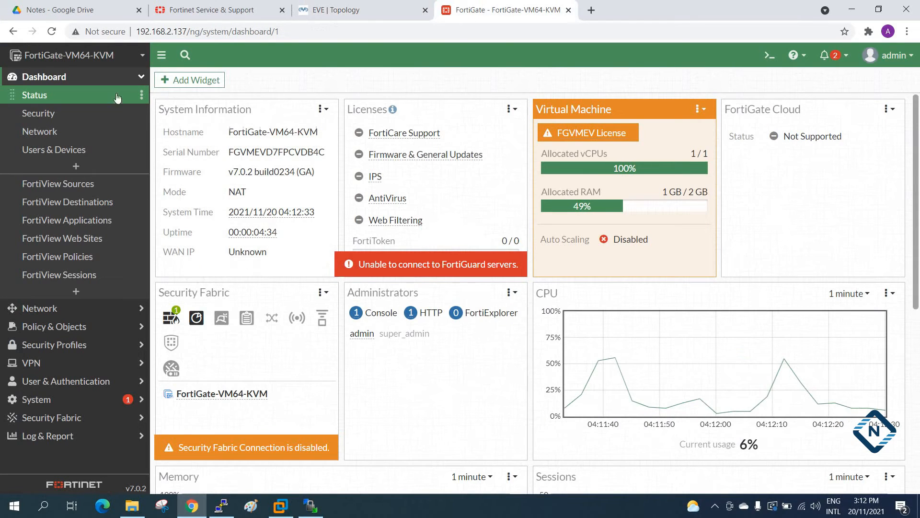
click(52, 31)
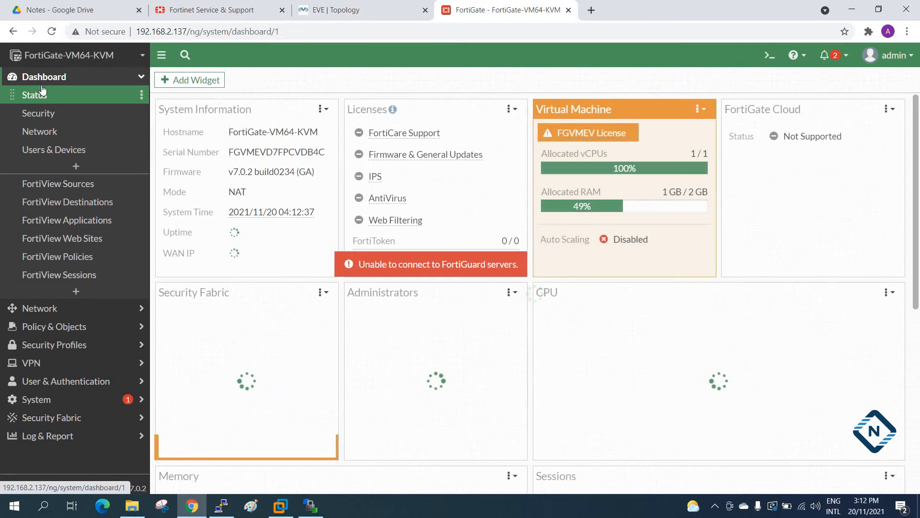
scroll(627, 186, down, 7)
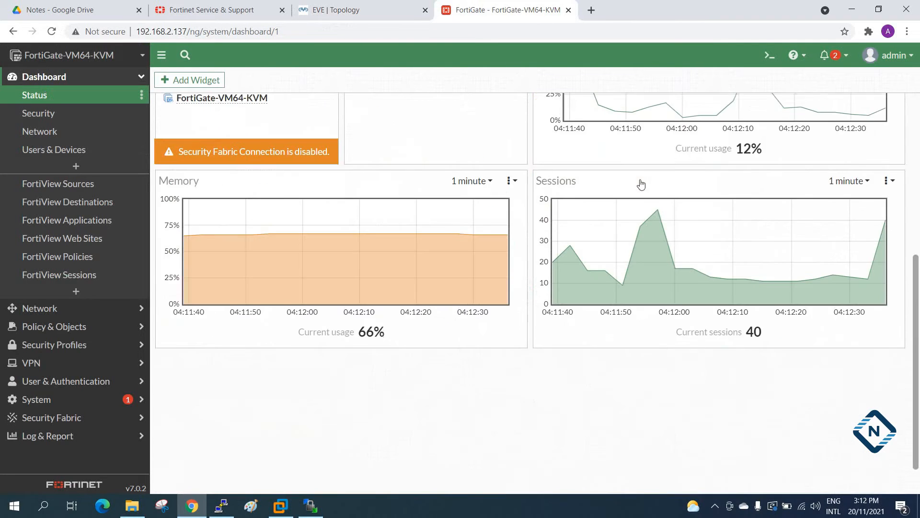
scroll(563, 278, up, 3)
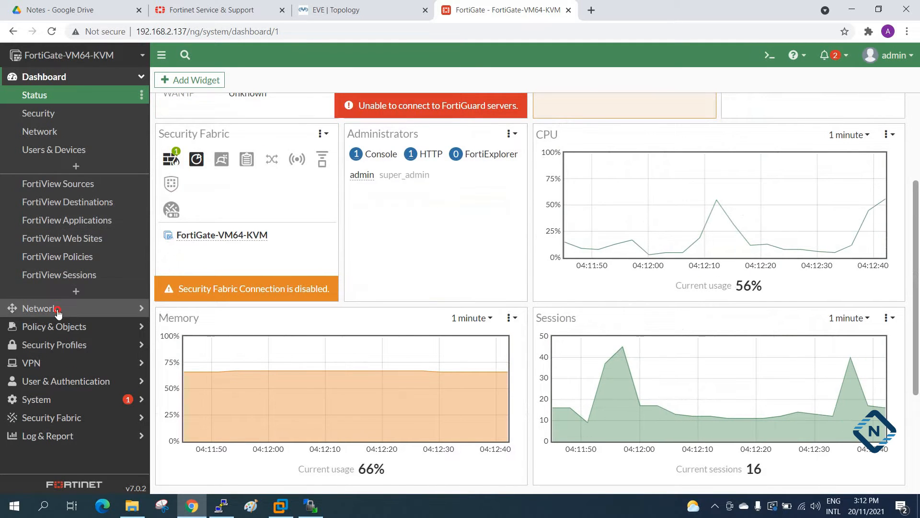
Open the network interfaces page and inspect the details of port1 and port2 in the device diagram.
click(42, 308)
click(56, 120)
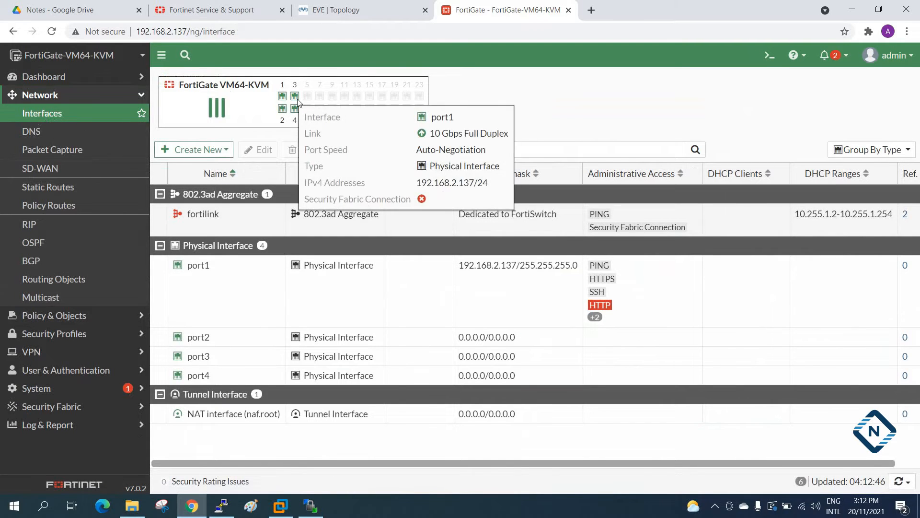
mouse_move(286, 108)
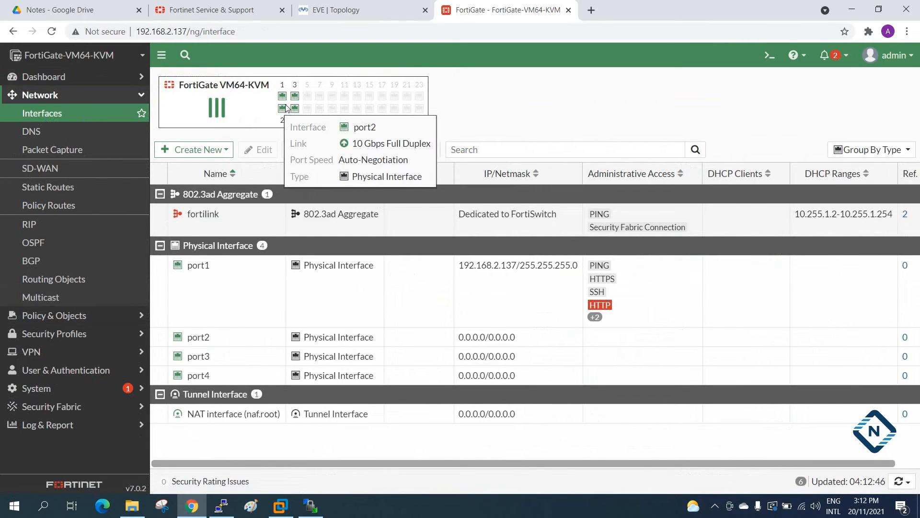
Add a second Fortinet FortiGate node with 16 Ethernet interfaces to the EVE-NG topology.
click(326, 10)
right_click(261, 220)
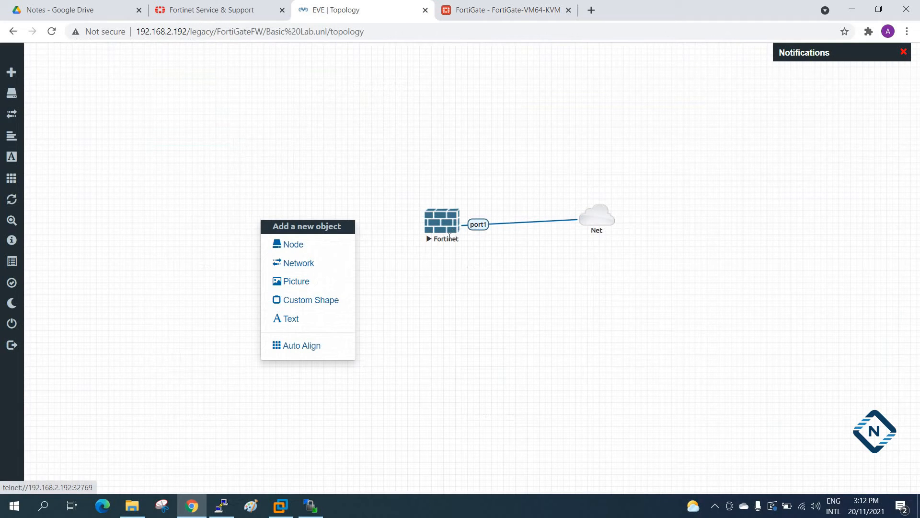
click(306, 243)
scroll(397, 251, down, 6)
scroll(399, 253, down, 15)
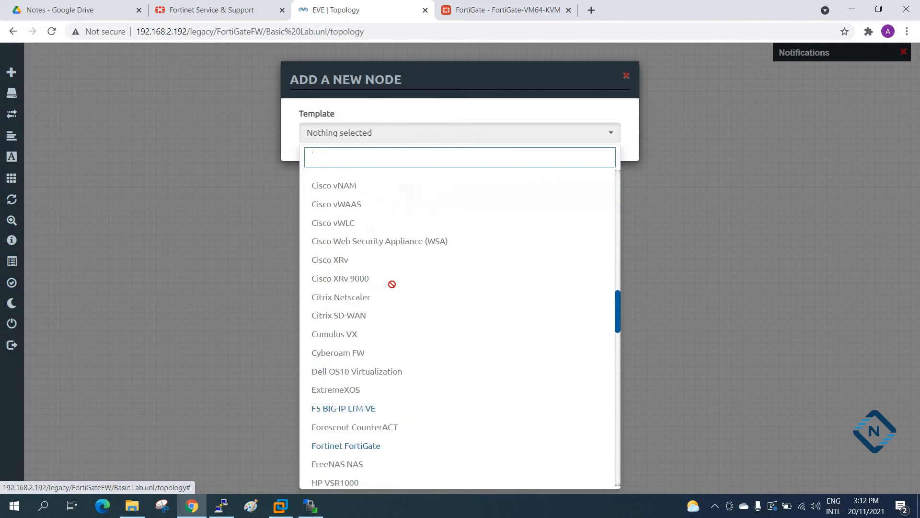
scroll(393, 284, down, 8)
scroll(331, 259, up, 3)
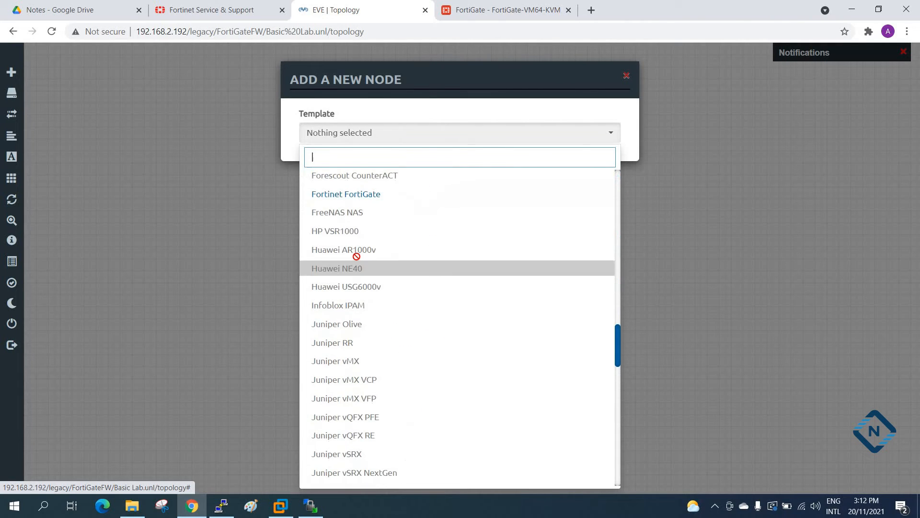
click(360, 198)
drag(546, 400, 504, 392)
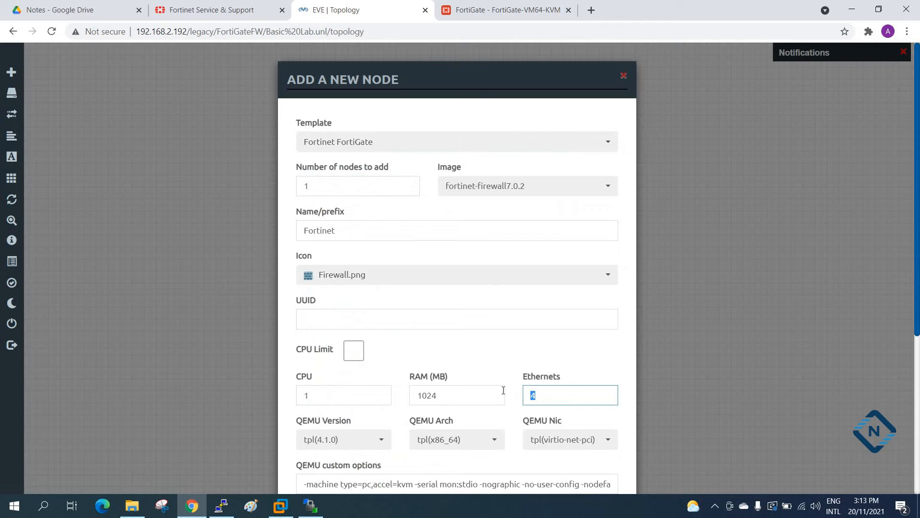
scroll(495, 386, down, 5)
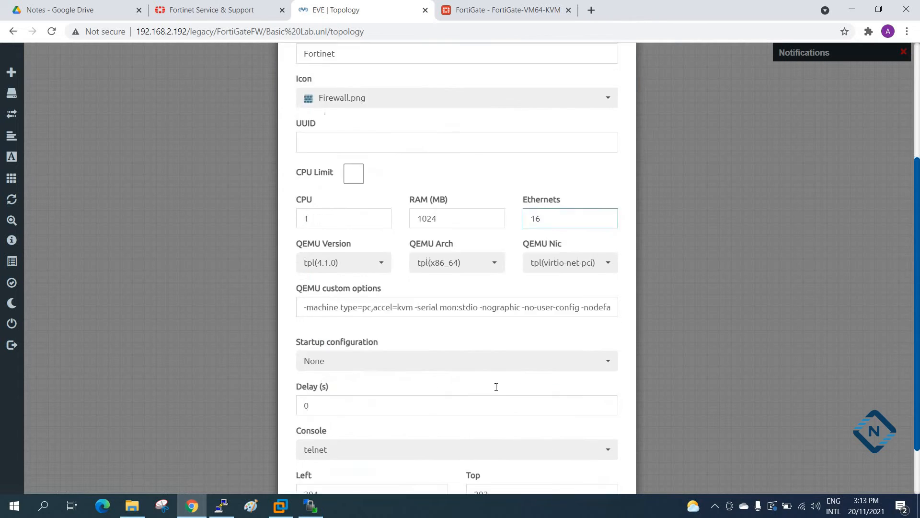
click(397, 457)
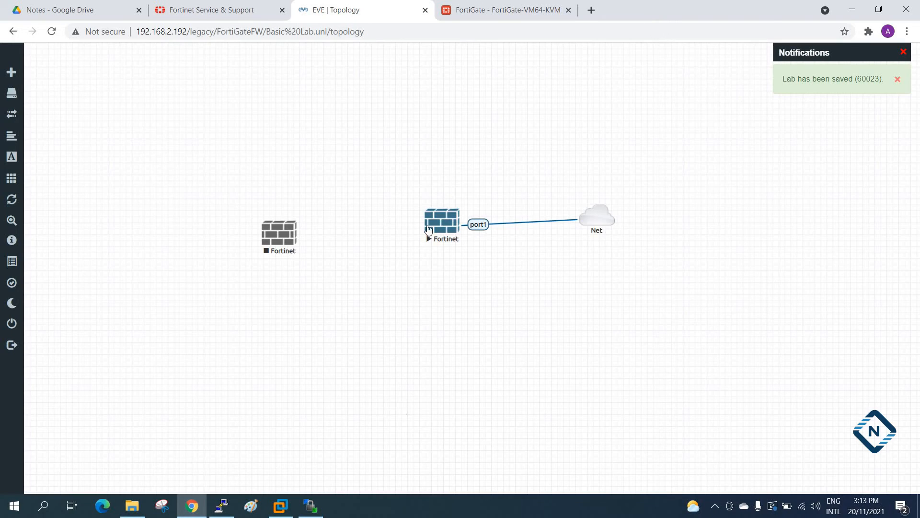
Inspect port1's administrative access protocols in the FortiGate interface list, and view port2's settings without changing them.
click(468, 10)
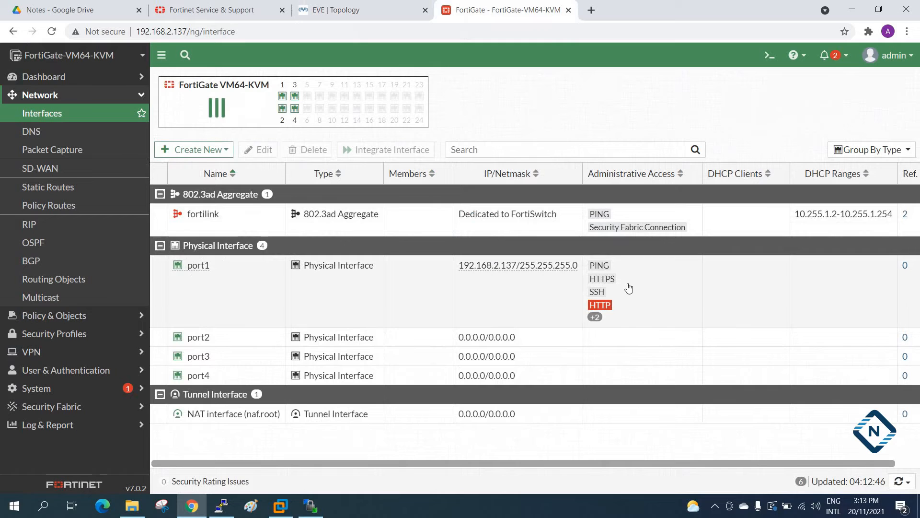
click(608, 314)
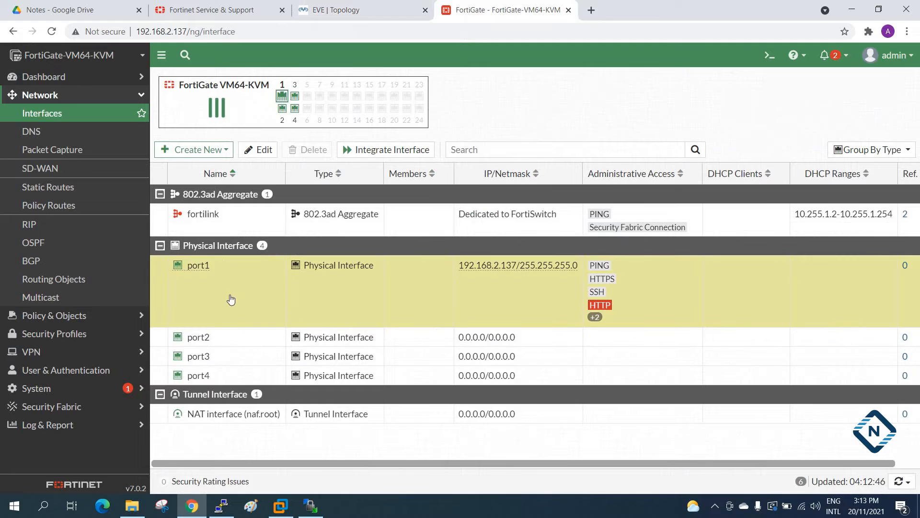
double_click(190, 338)
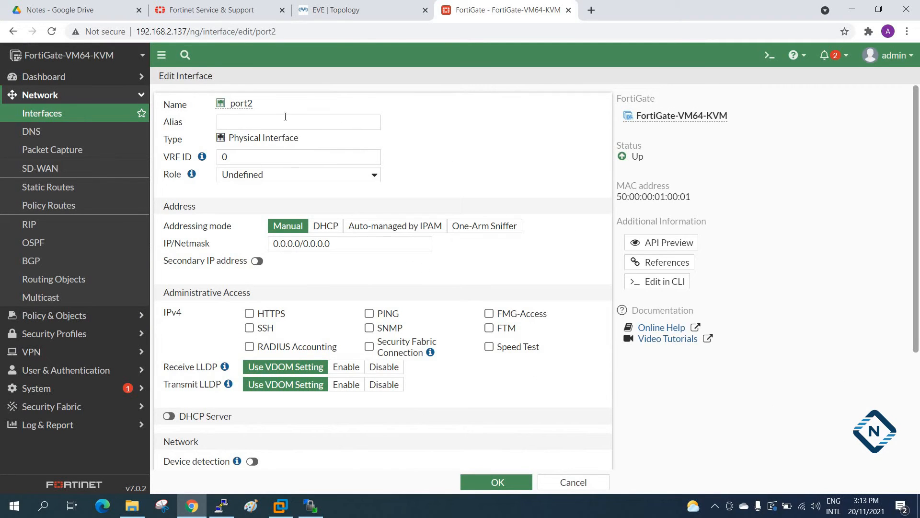
click(79, 119)
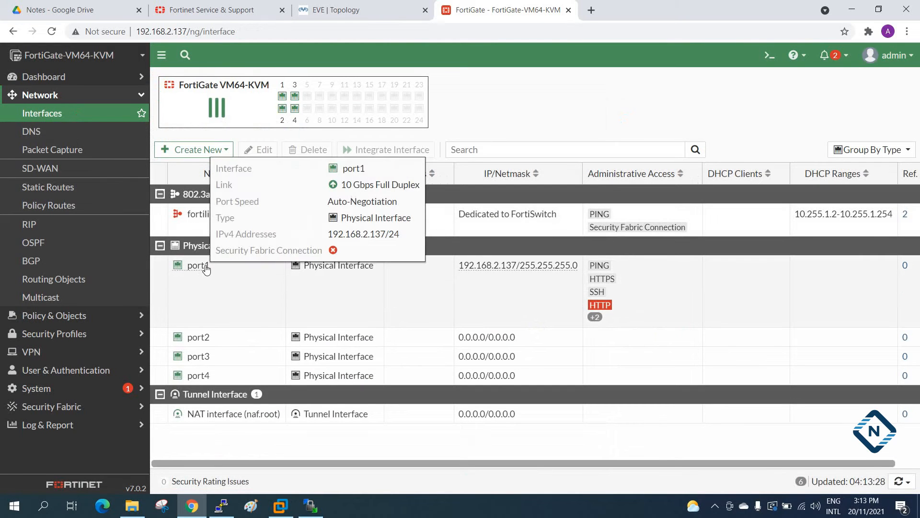
Open port1 for editing and set its alias to "Mgmt".
double_click(200, 272)
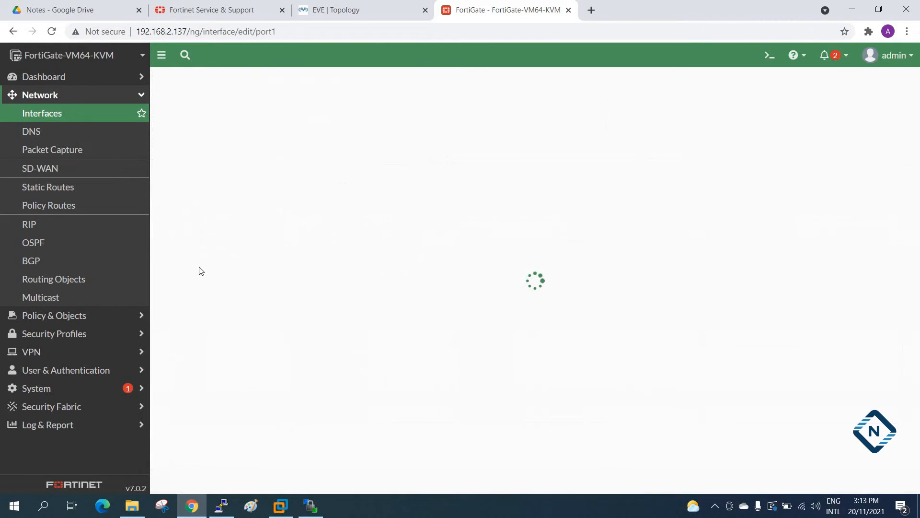
click(243, 124)
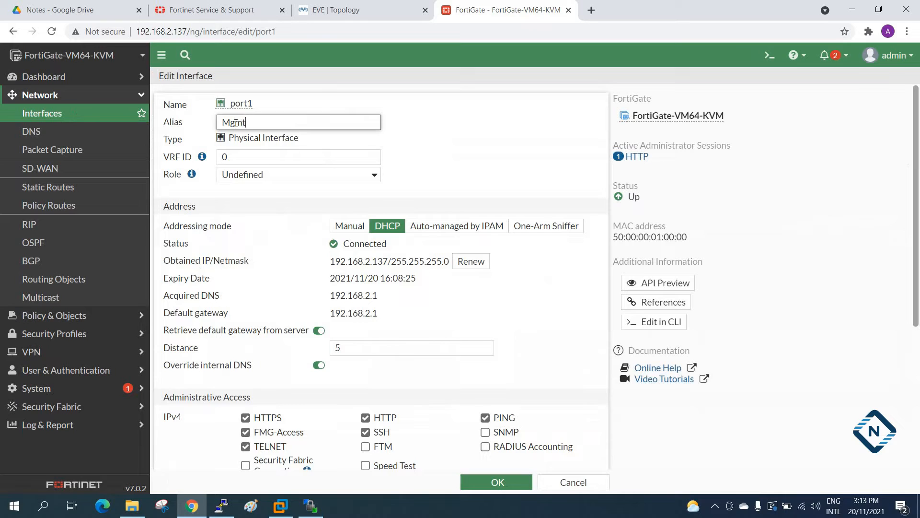
click(466, 140)
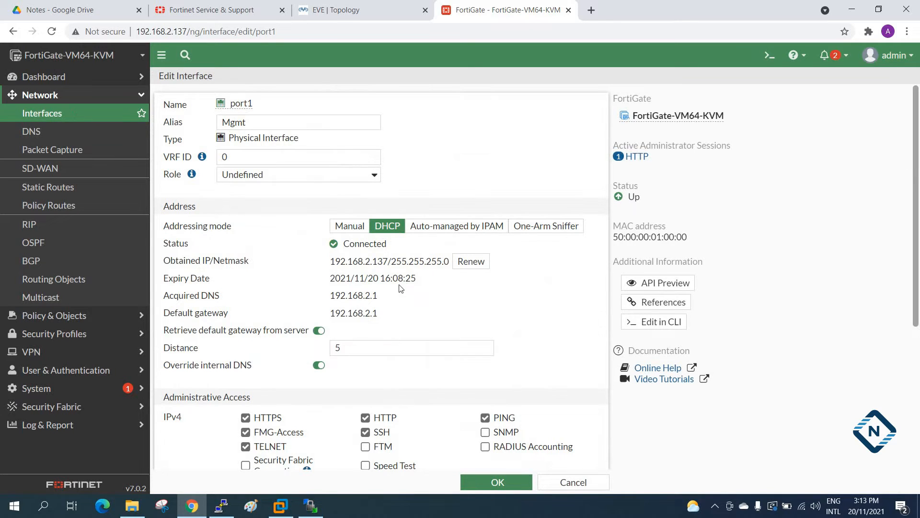
Review port1's addressing and administrative access settings, and save the interface.
scroll(445, 332, down, 1)
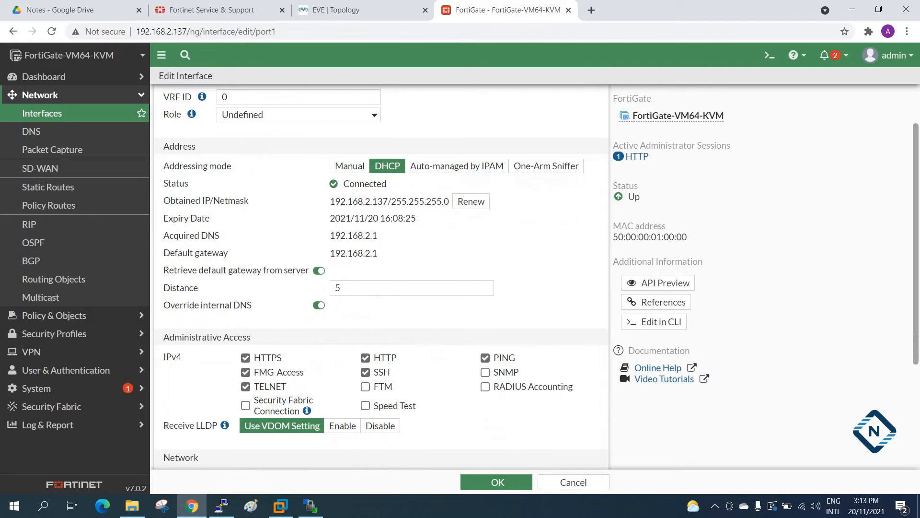
click(499, 486)
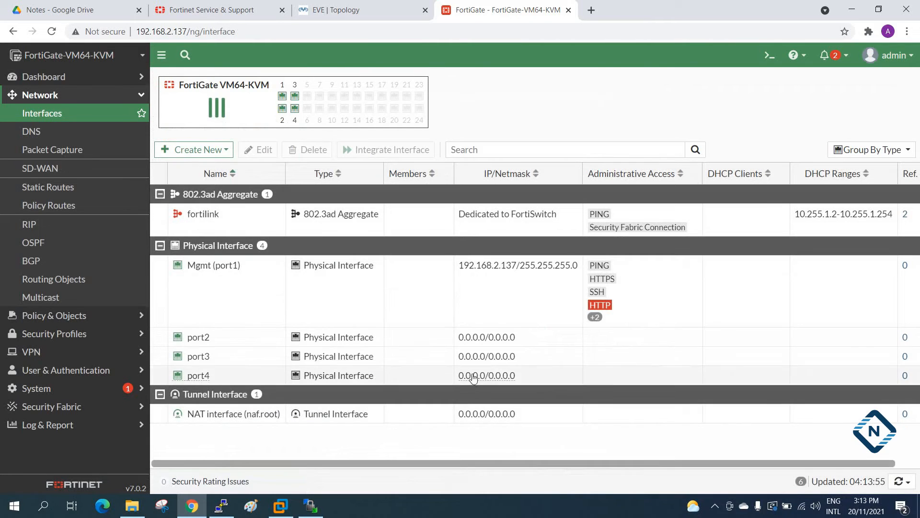
mouse_move(495, 358)
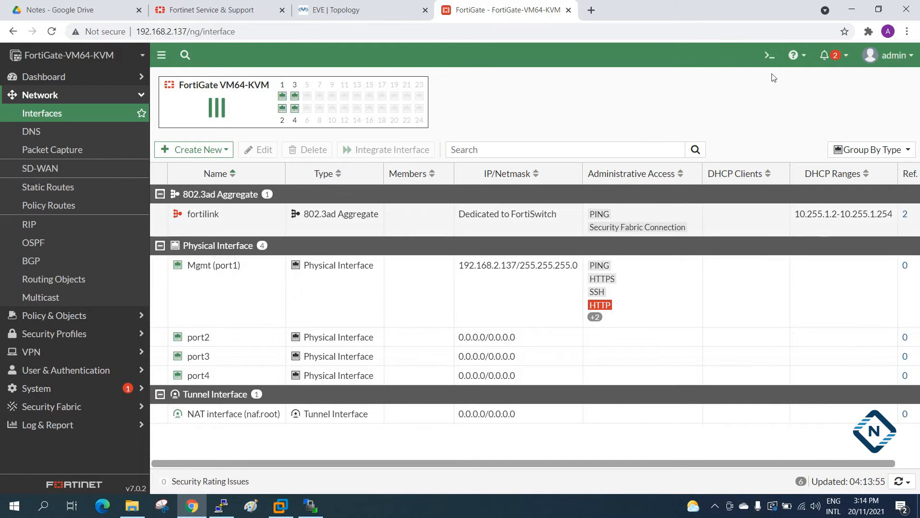
Switch to the EVE-NG topology, open the running Fortinet node's console, page through its interface configuration, and return to the FortiGate web interface.
click(769, 56)
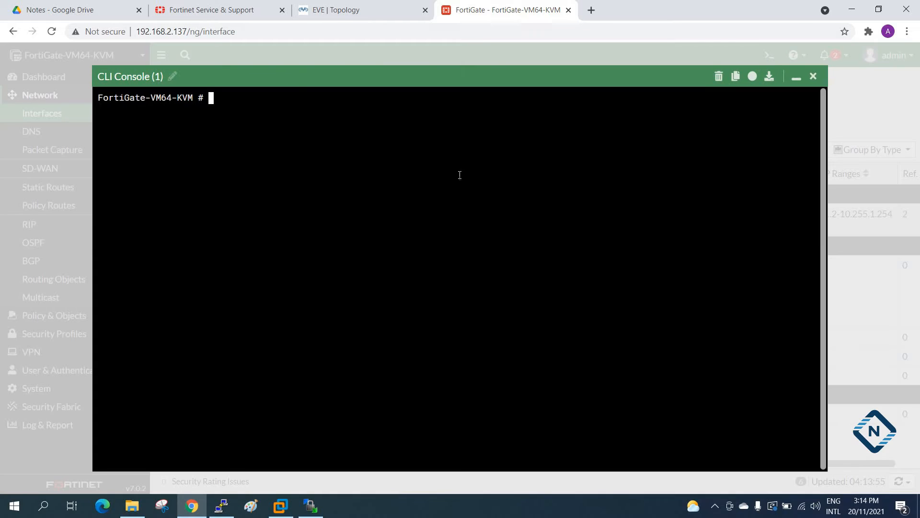
click(366, 10)
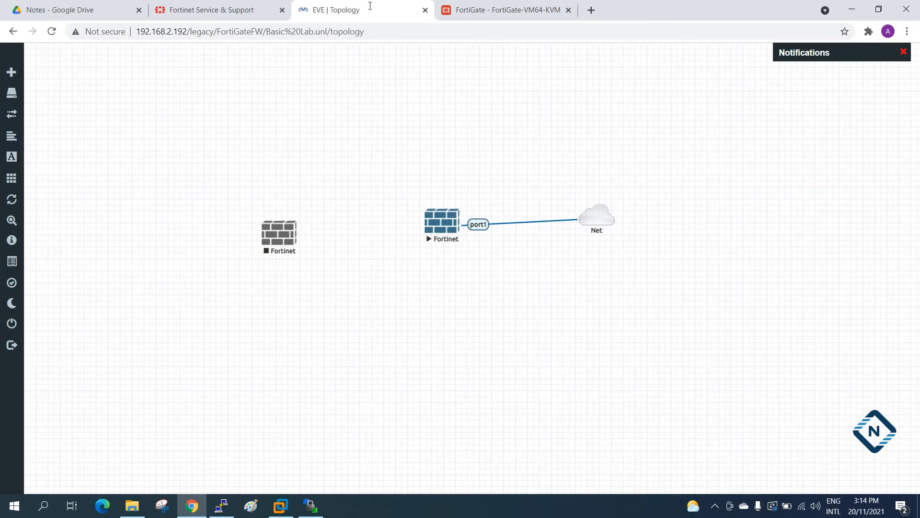
click(455, 226)
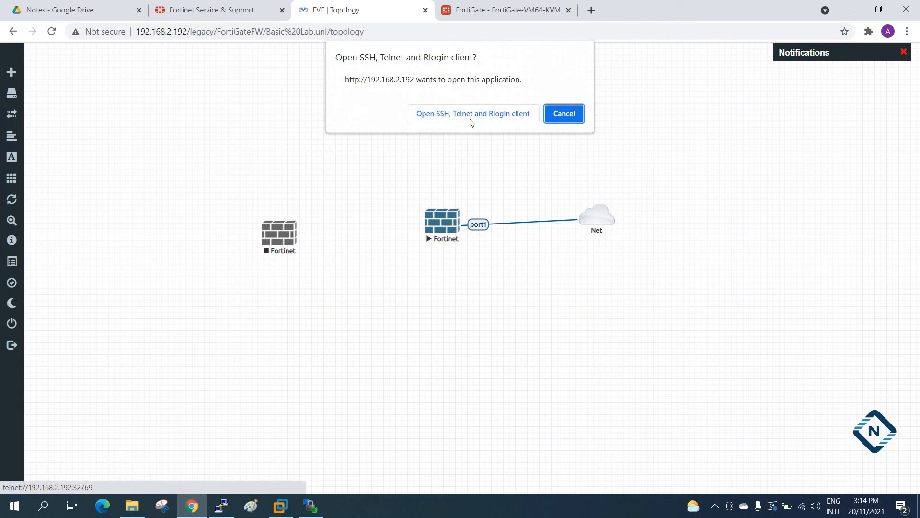
click(469, 116)
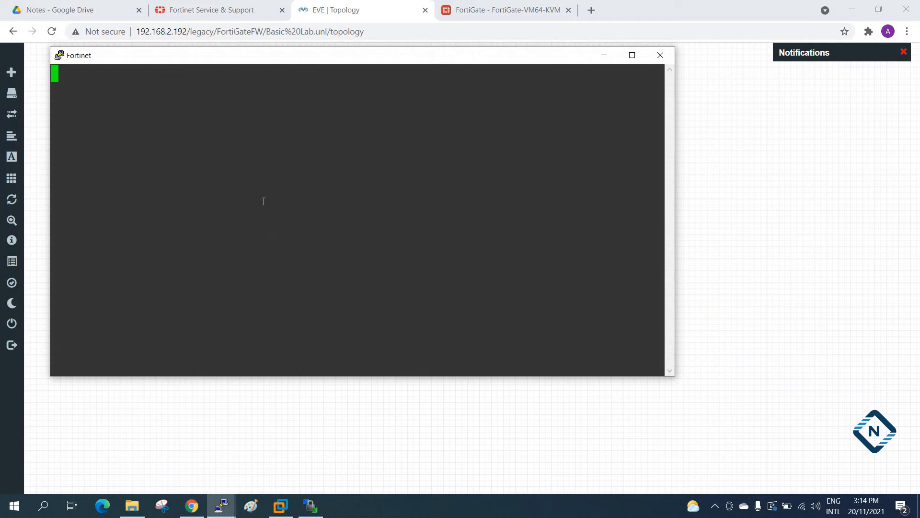
key(Return)
key(Return)
key(Return)
key(Return)
key(Return)
key(Return)
key(Return)
key(Return)
key(Return)
key(Return)
key(Return)
key(Return)
key(Return)
key(Return)
key(Return)
key(Return)
key(Return)
key(Return)
key(Return)
key(Return)
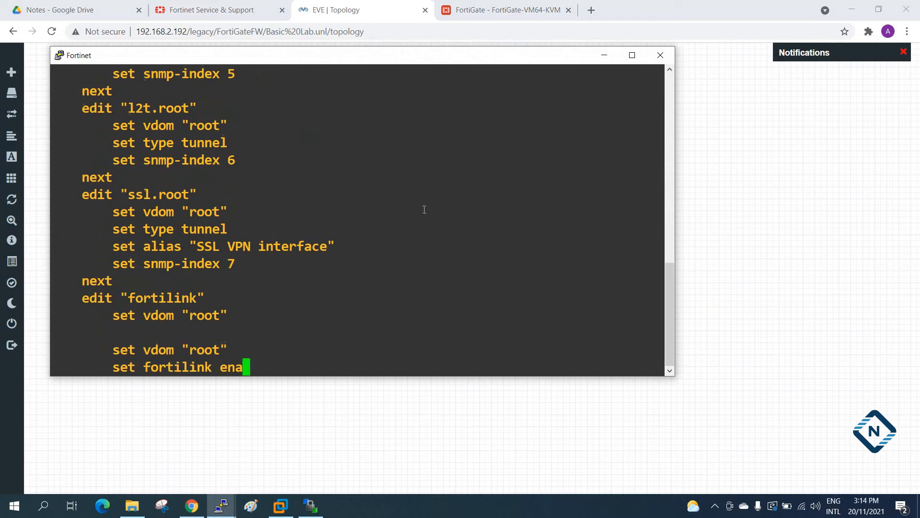
key(Return)
key(Return)
key(Return)
key(Return)
key(Return)
key(Return)
key(Return)
key(Return)
key(Return)
key(Return)
click(605, 55)
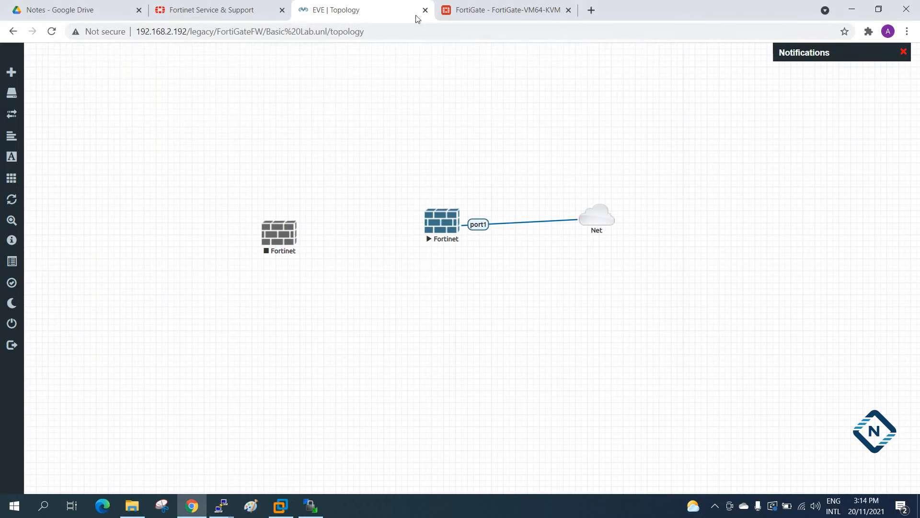
click(211, 7)
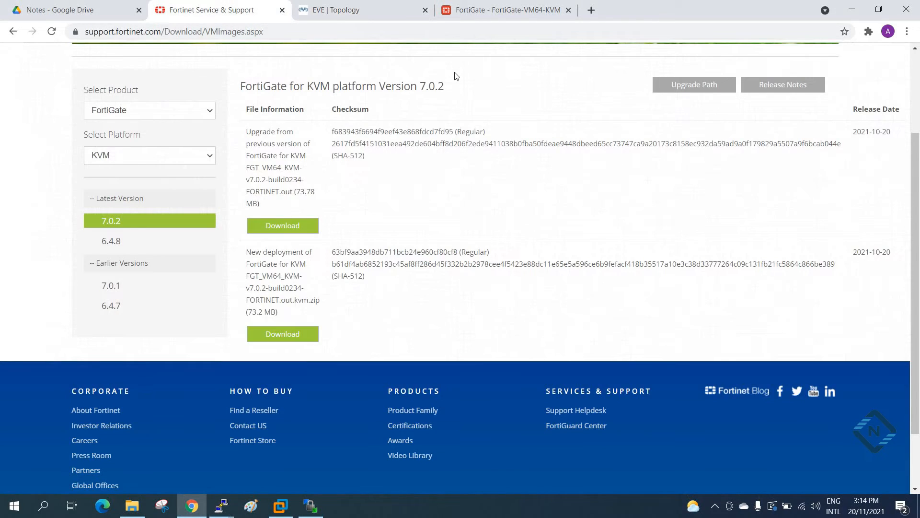
click(477, 10)
click(813, 78)
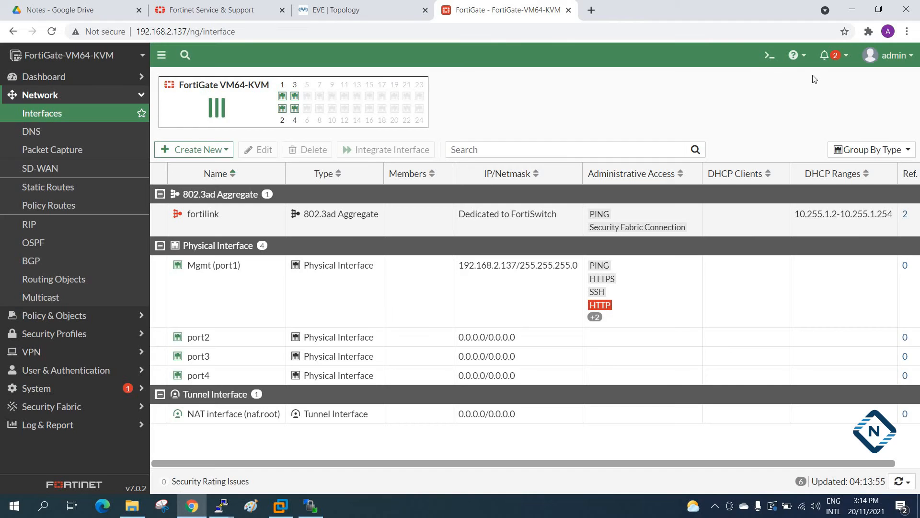
Run "sh system interface" in the FortiGate web CLI console and page through the full interface configuration.
click(768, 57)
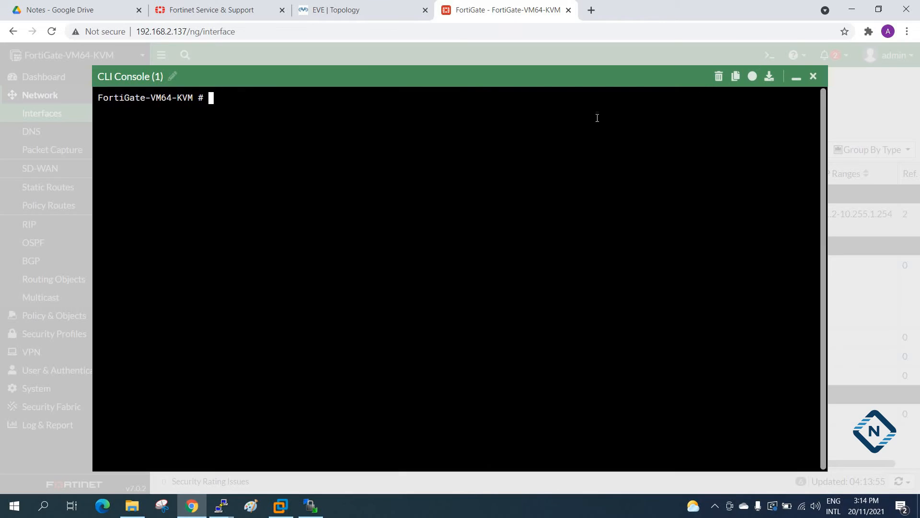
text(sh system interface)
key(Return)
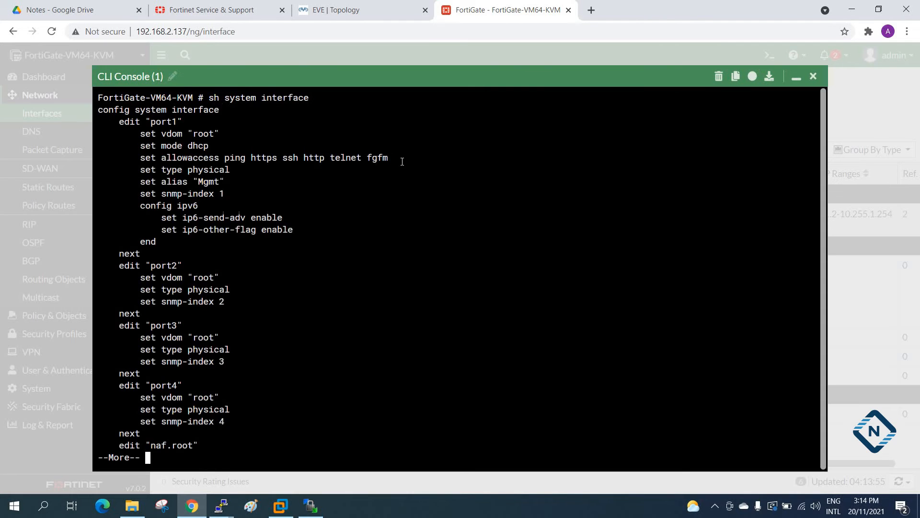
key(Return)
key(Return)
key(Return)
key(Return)
key(Return)
key(Return)
key(Return)
key(Return)
key(Return)
key(Return)
key(Return)
key(Return)
key(Return)
key(Return)
key(Return)
key(Return)
key(Return)
key(Return)
key(Return)
key(Return)
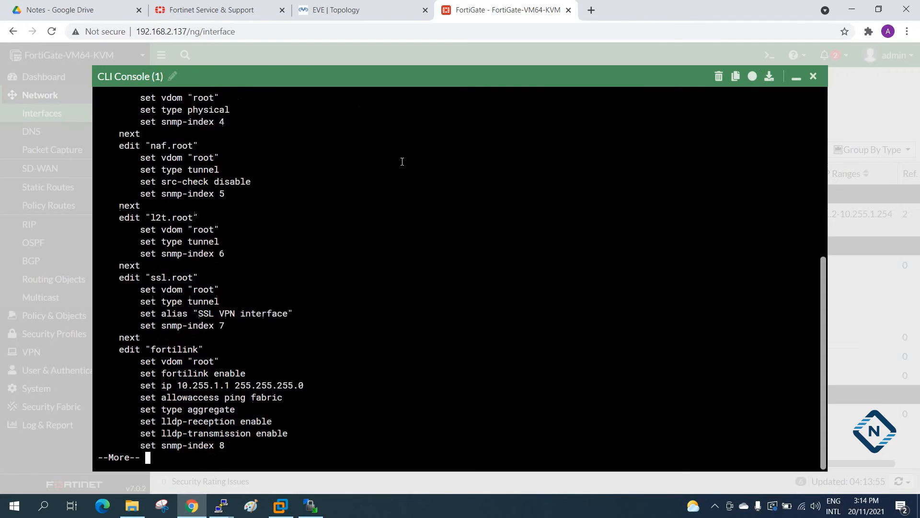
key(Return)
key(Return)
key(Return)
key(Return)
key(Return)
key(Return)
key(Return)
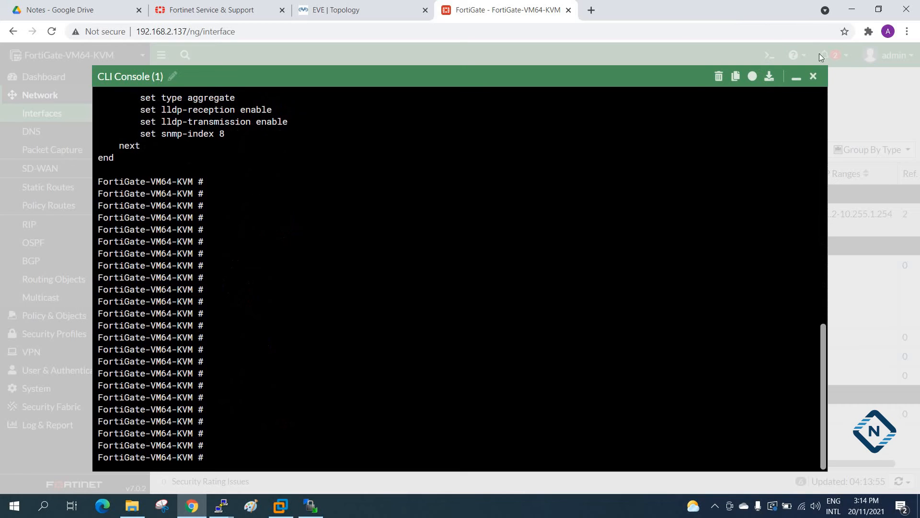
click(813, 76)
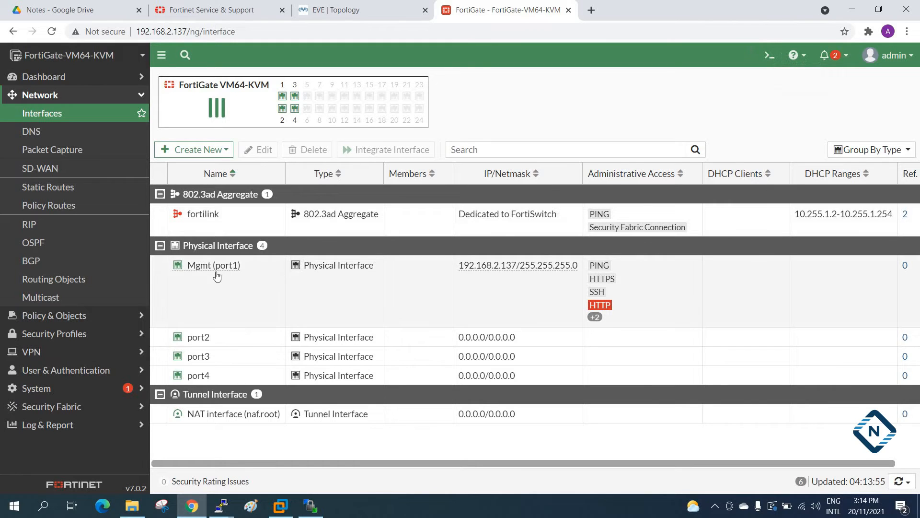
Open port2 for editing, set its alias to "LAN" and its manual IP/netmask to 192.168.1.100/24.
mouse_move(198, 274)
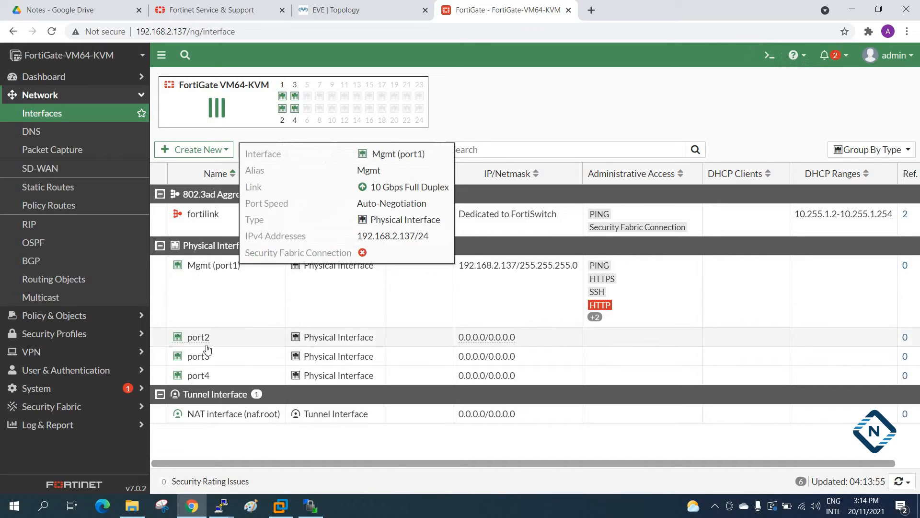
click(199, 340)
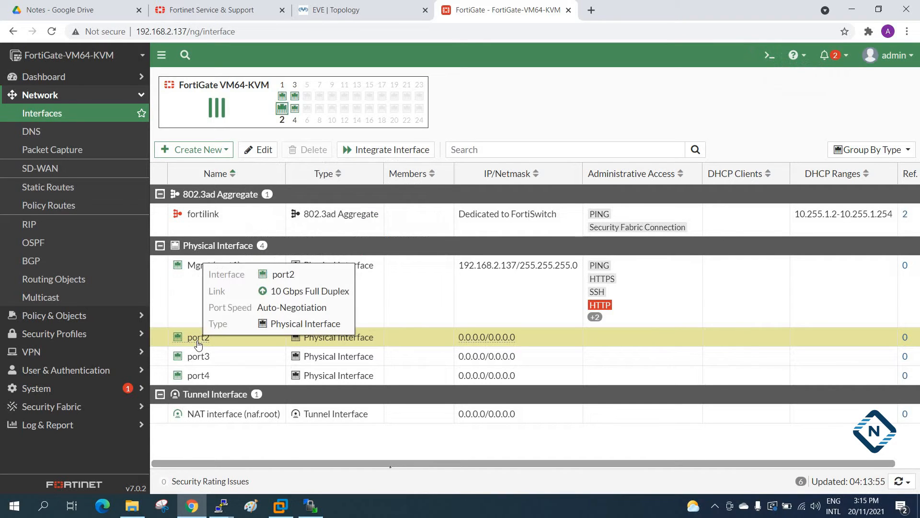
double_click(198, 344)
click(239, 121)
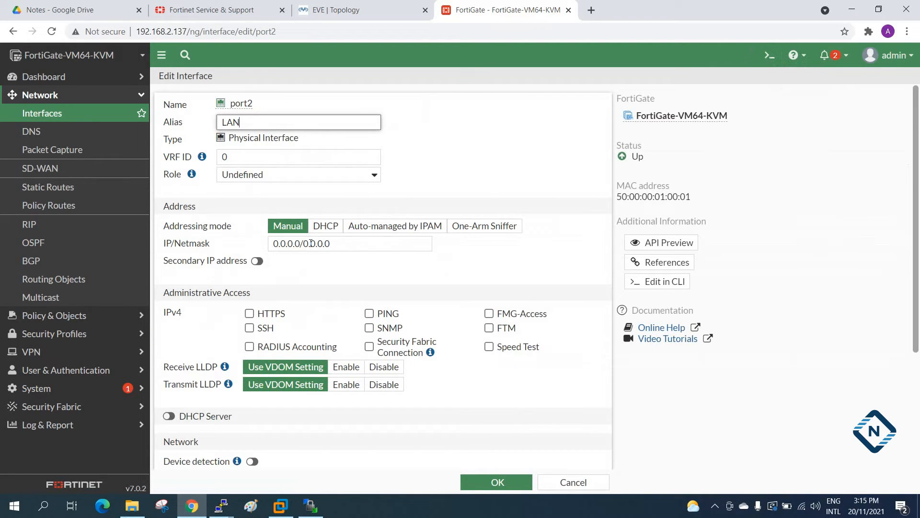
drag(348, 243, 271, 236)
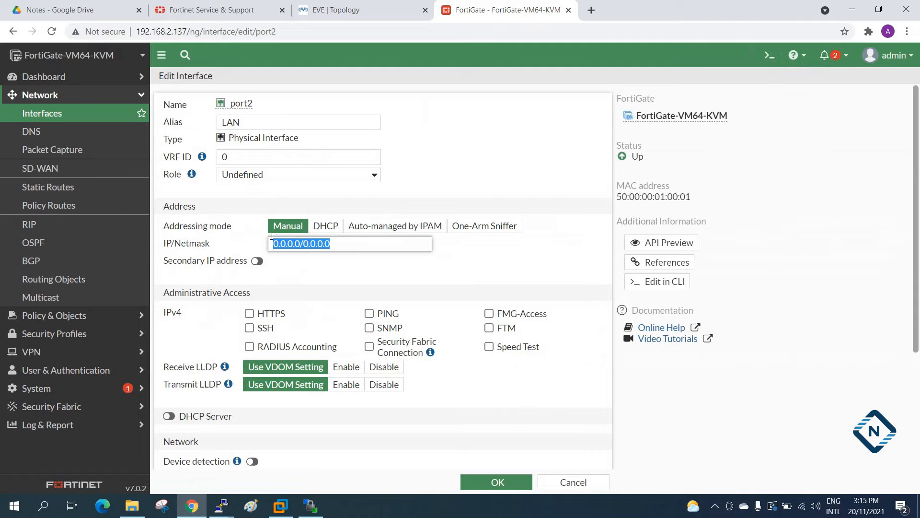
text(192.168.1.10)
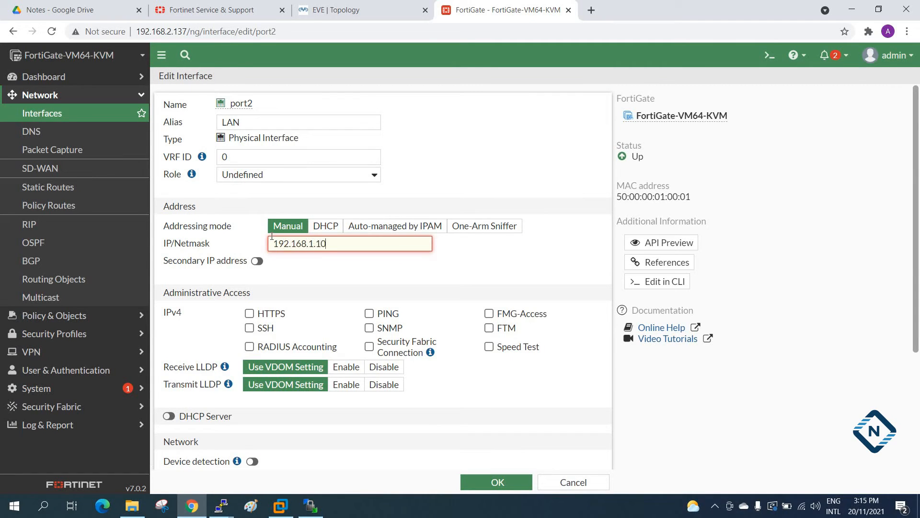
text(0/24)
Allow PING as IPv4 administrative access on port2 and save the interface.
click(368, 313)
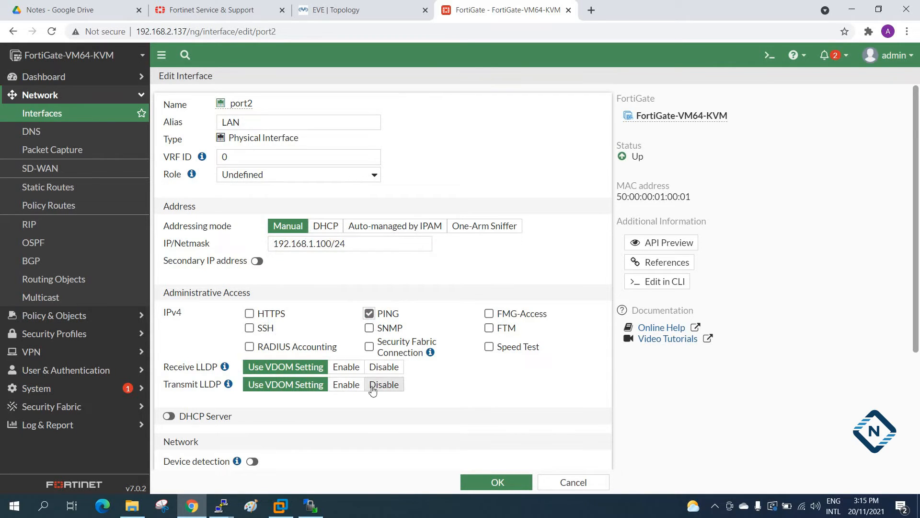
scroll(446, 398, down, 1)
scroll(475, 415, down, 2)
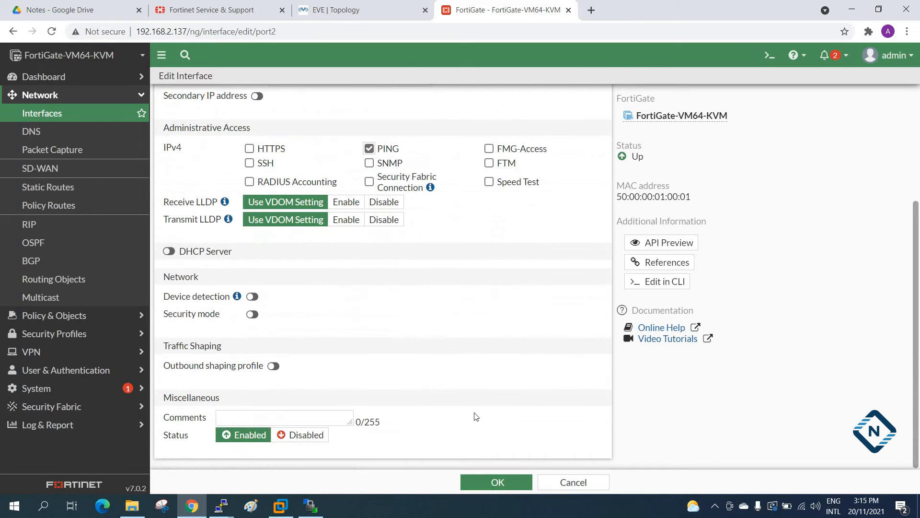
scroll(438, 385, up, 3)
click(494, 482)
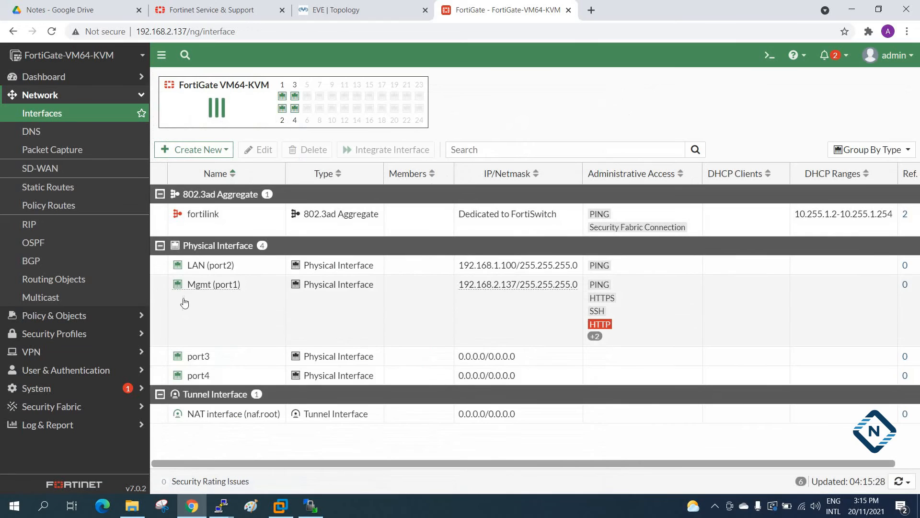
Open port3 for editing, set its alias to "WAN" and enter 192.168.2.100/24 as its manual IP/netmask.
mouse_move(197, 271)
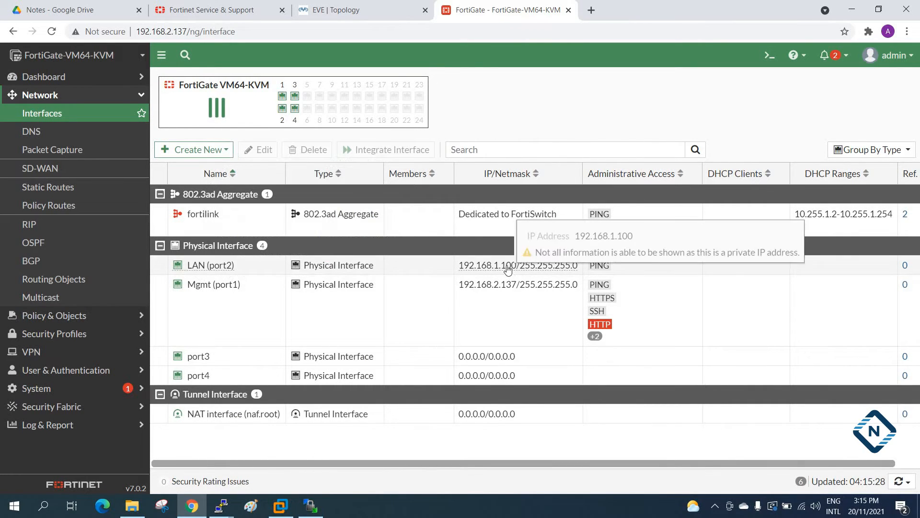
click(203, 358)
double_click(204, 358)
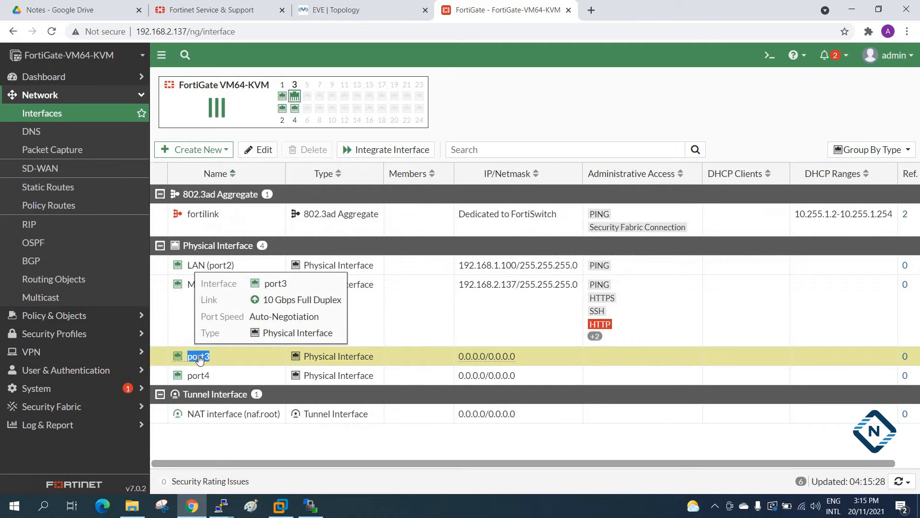
click(249, 125)
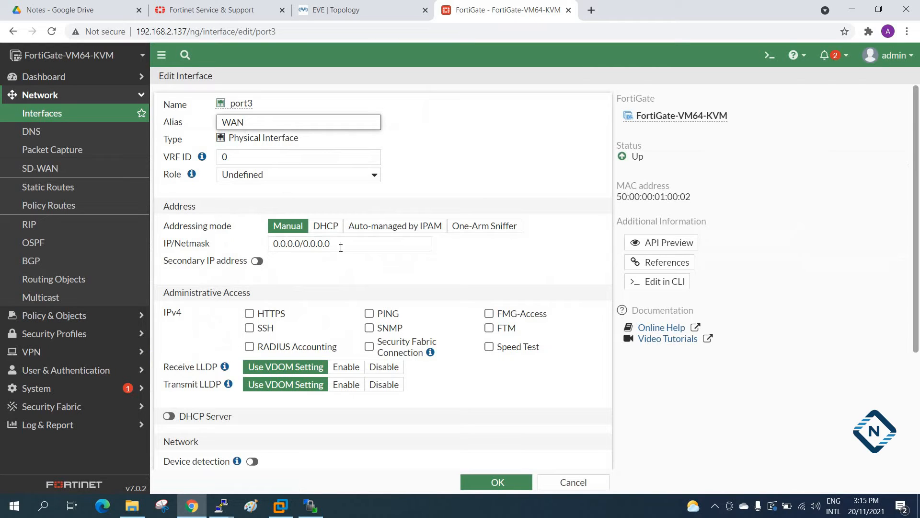
drag(338, 243, 216, 240)
text(192.168.2.100/24)
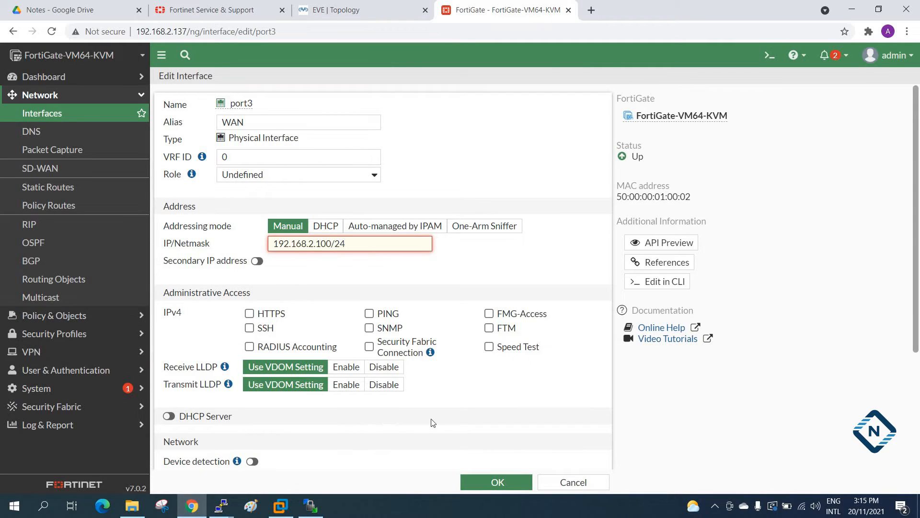
click(433, 422)
click(352, 244)
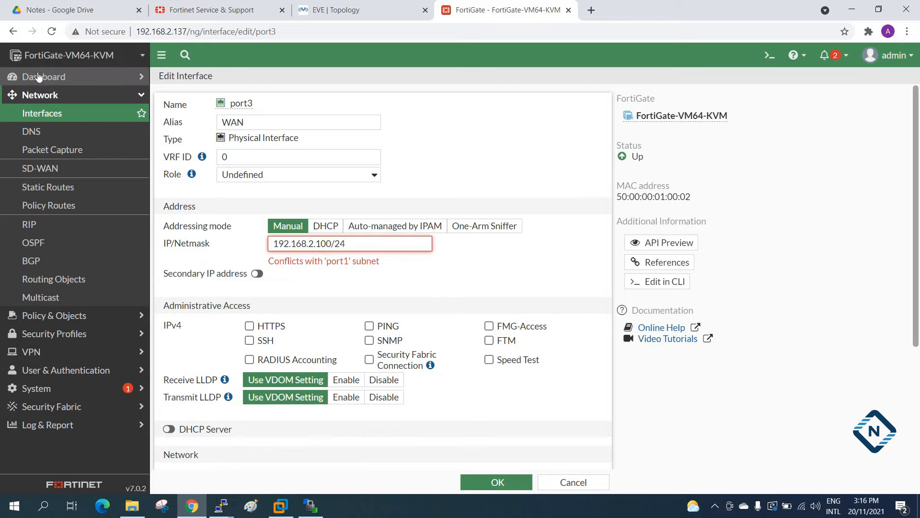
Check the EVE-NG topology, change port3's IP/netmask to 192.168.3.100/24 and save the interface.
click(342, 4)
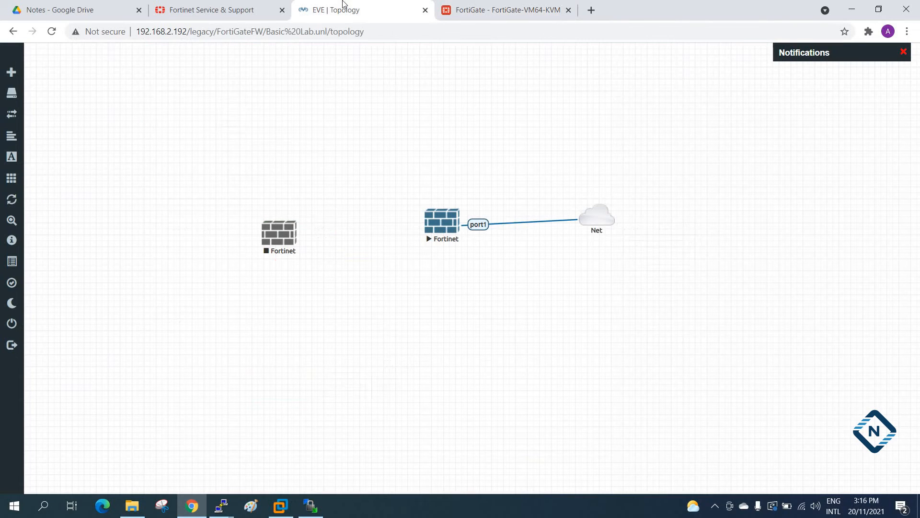
click(489, 7)
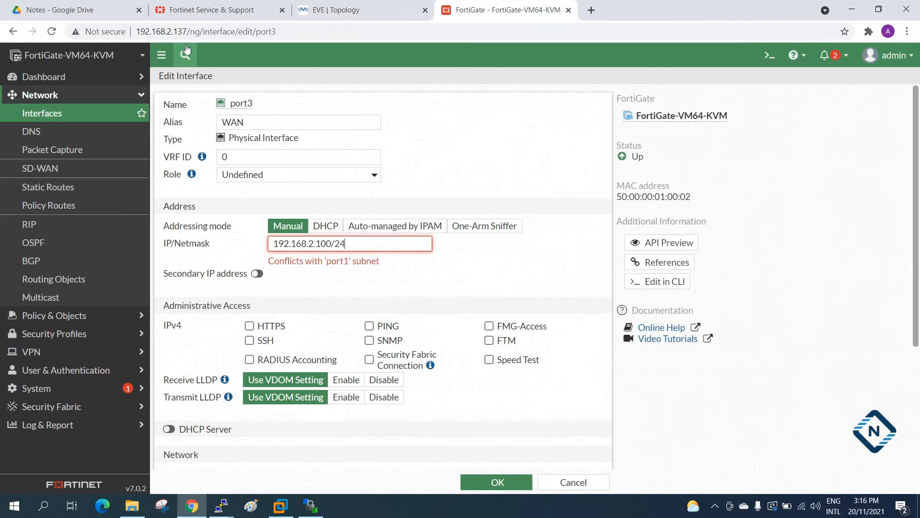
click(314, 243)
key(BackSpace)
key(BackSpace)
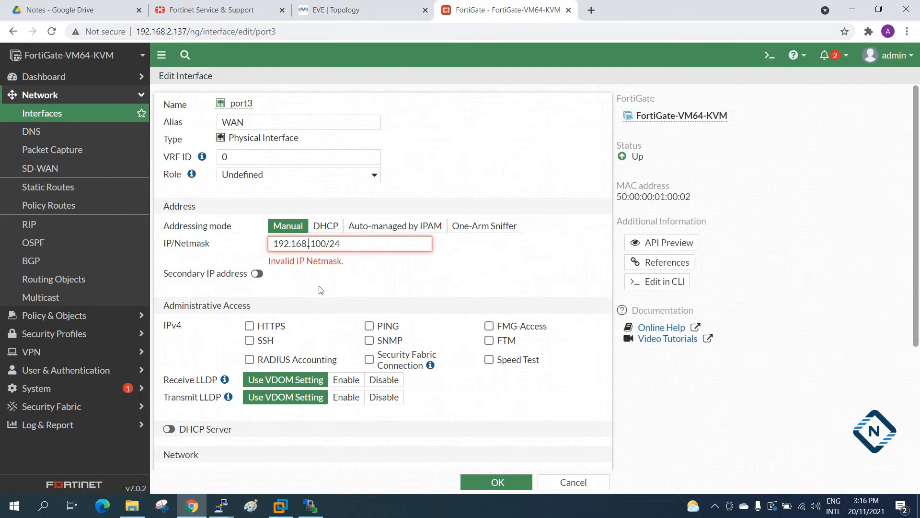
text(3.)
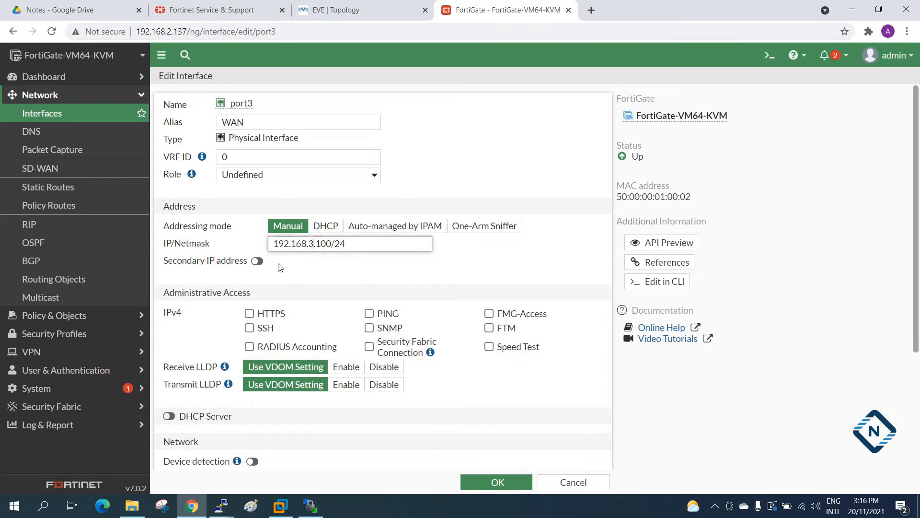
click(496, 481)
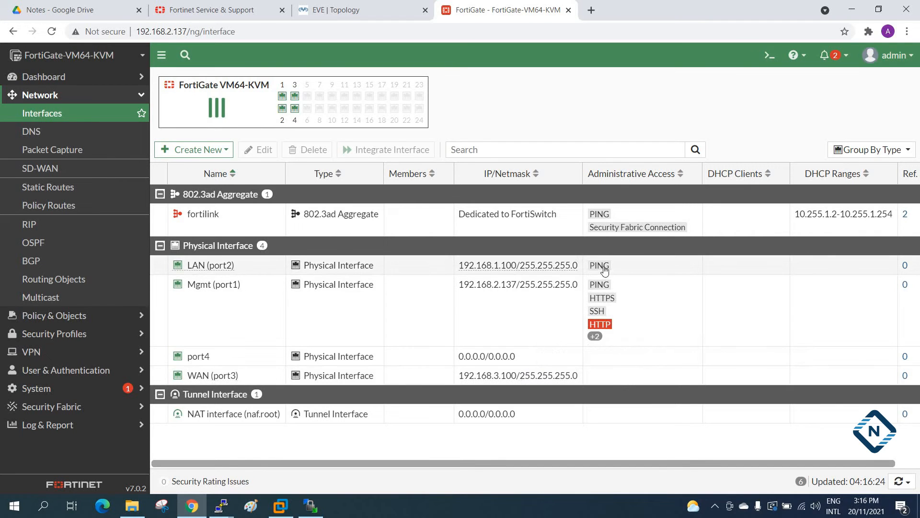
Switch to the EVE-NG topology and delete the stopped, unconnected Fortinet node.
click(317, 5)
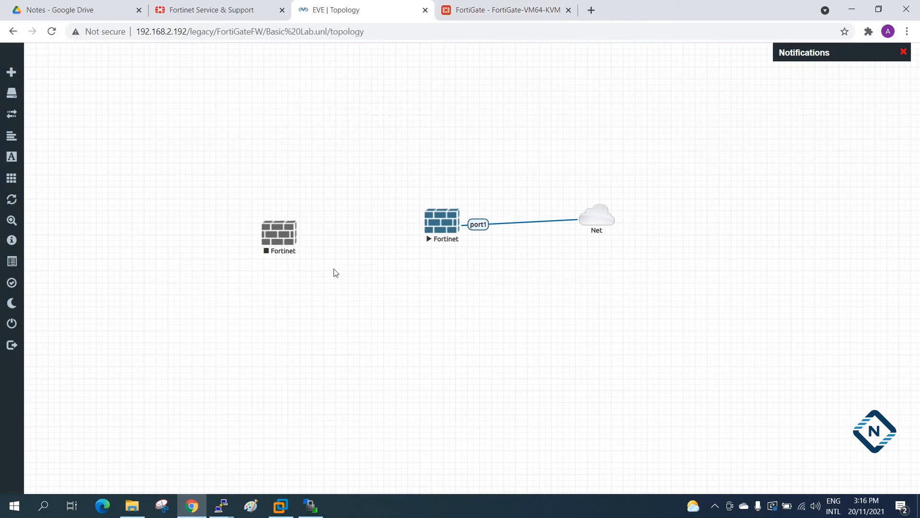
right_click(276, 233)
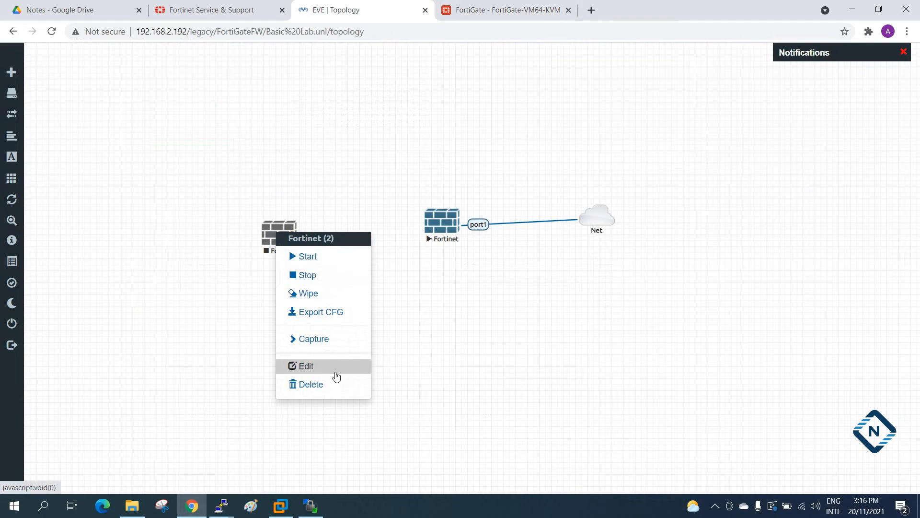
click(320, 385)
click(420, 136)
Add two Cisco IOS 7206VXR (Dynamips) router nodes to the topology with the name prefix LAN.
right_click(234, 144)
click(246, 168)
scroll(403, 336, down, 6)
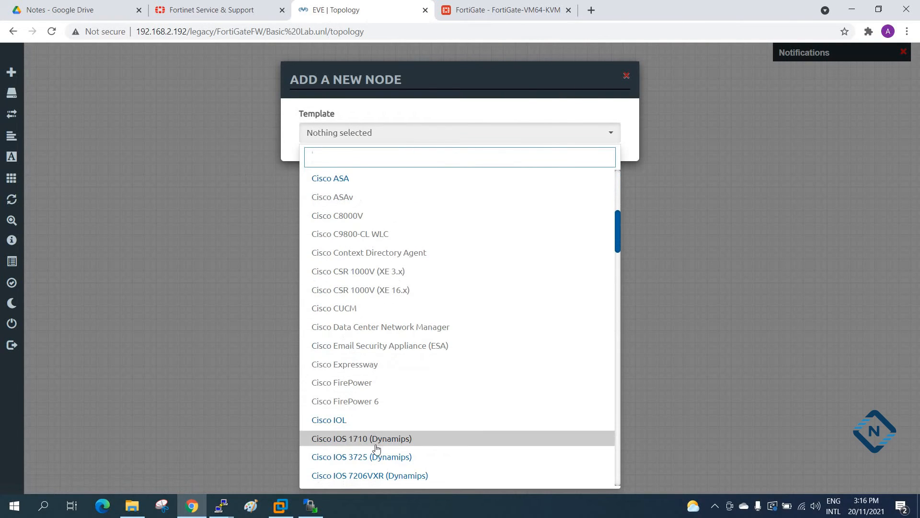
click(377, 470)
drag(331, 192, 252, 179)
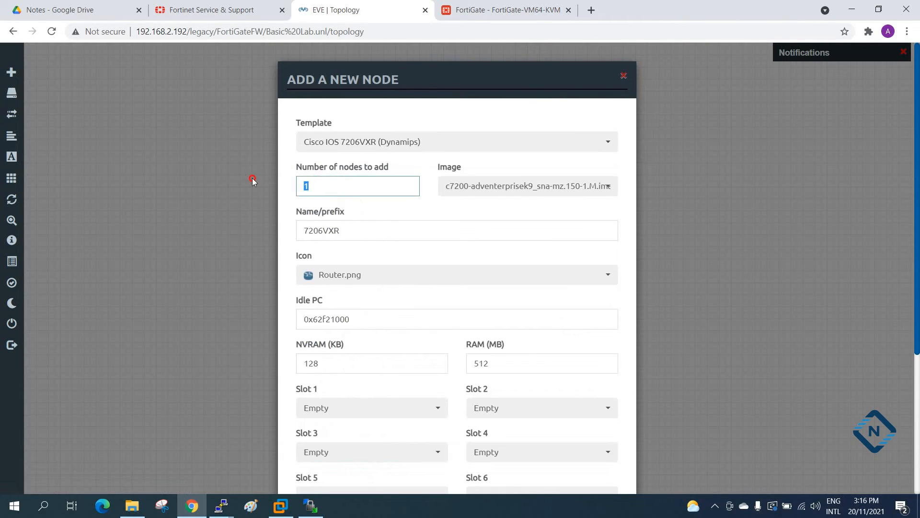
text(2)
drag(356, 230, 229, 221)
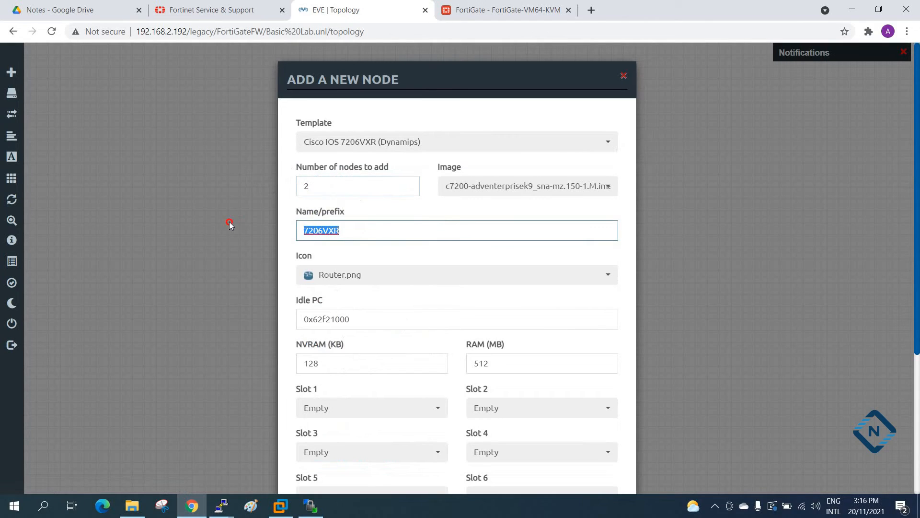
text(LAN)
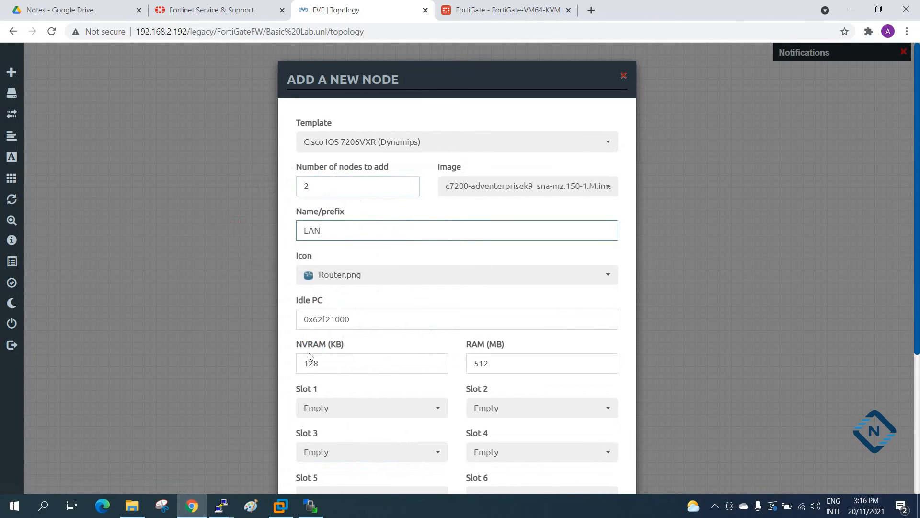
scroll(309, 353, down, 3)
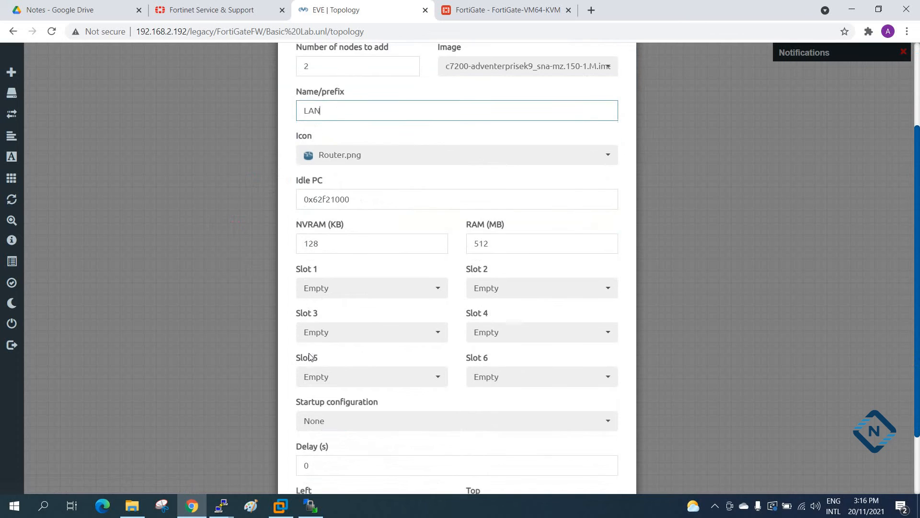
drag(502, 246, 472, 240)
scroll(411, 315, down, 2)
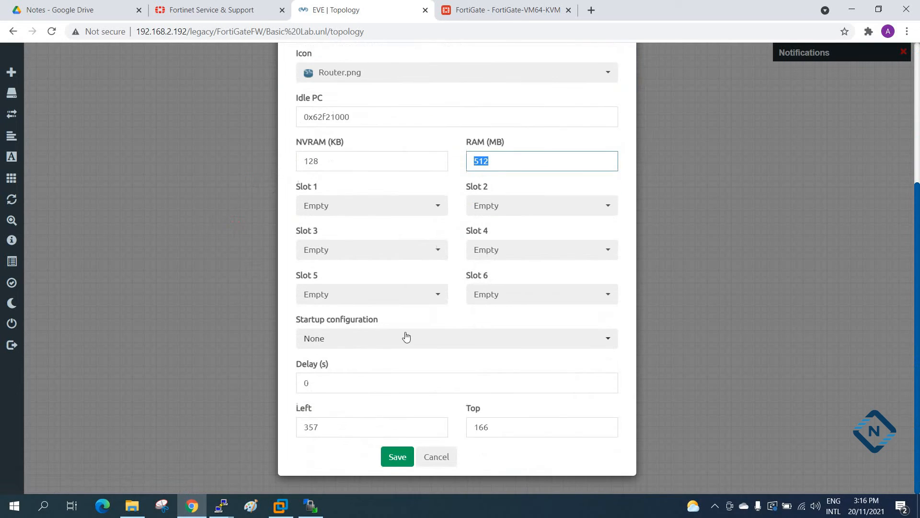
click(403, 456)
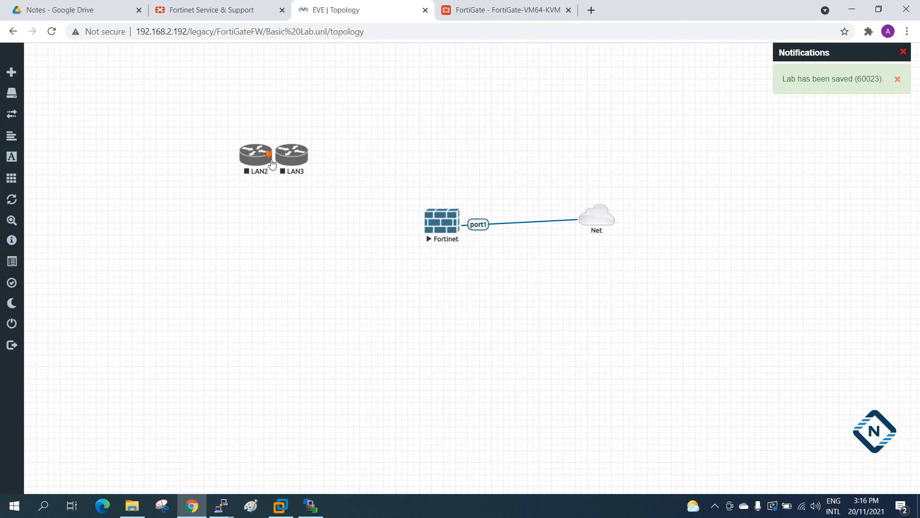
Place router LAN2 above the Fortinet firewall and LAN3 below it, and rename the upper router as LAN.
drag(261, 158, 437, 115)
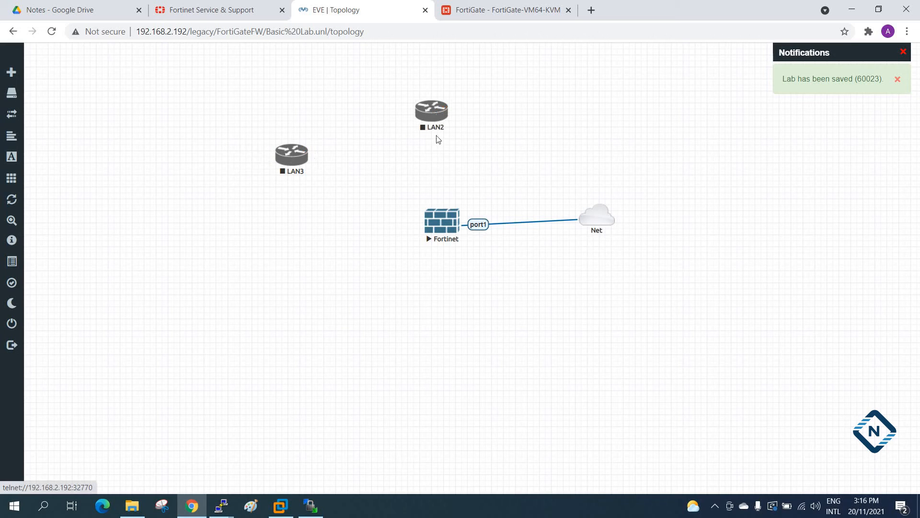
drag(293, 159, 446, 380)
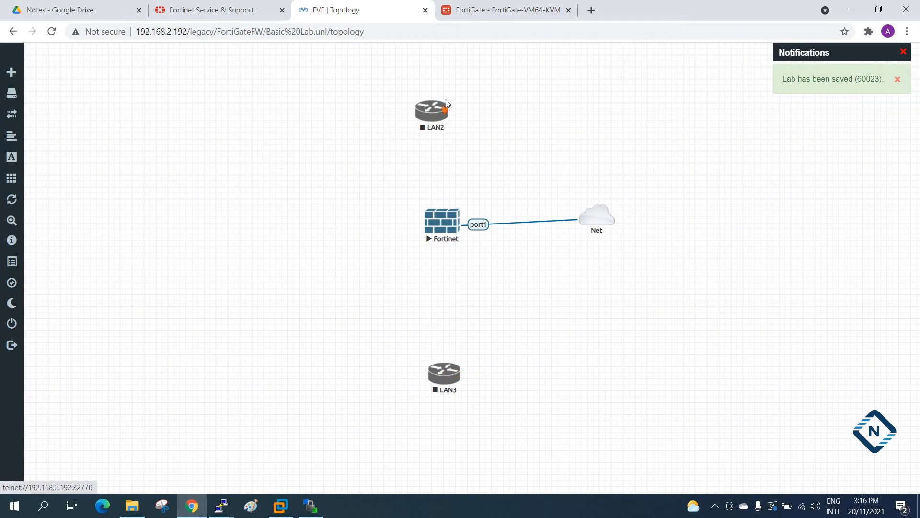
right_click(428, 118)
click(460, 254)
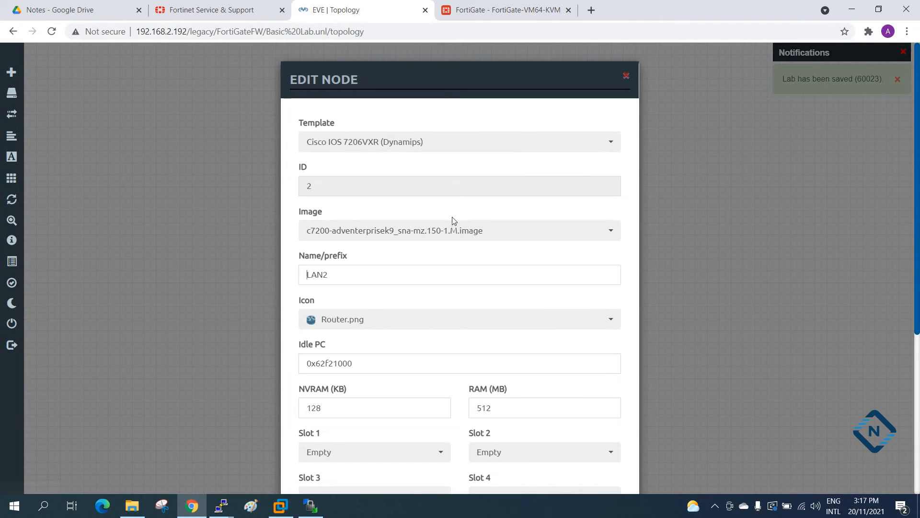
click(356, 270)
drag(356, 270, 252, 267)
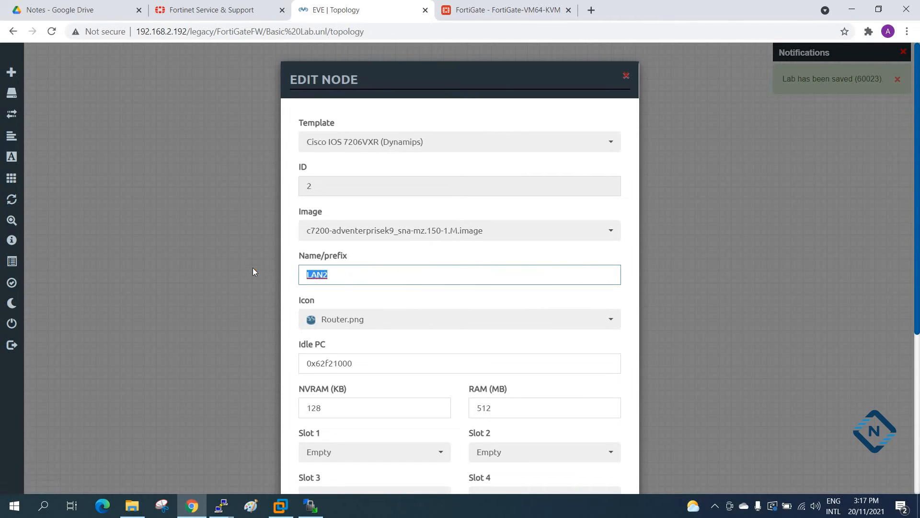
text(LAN)
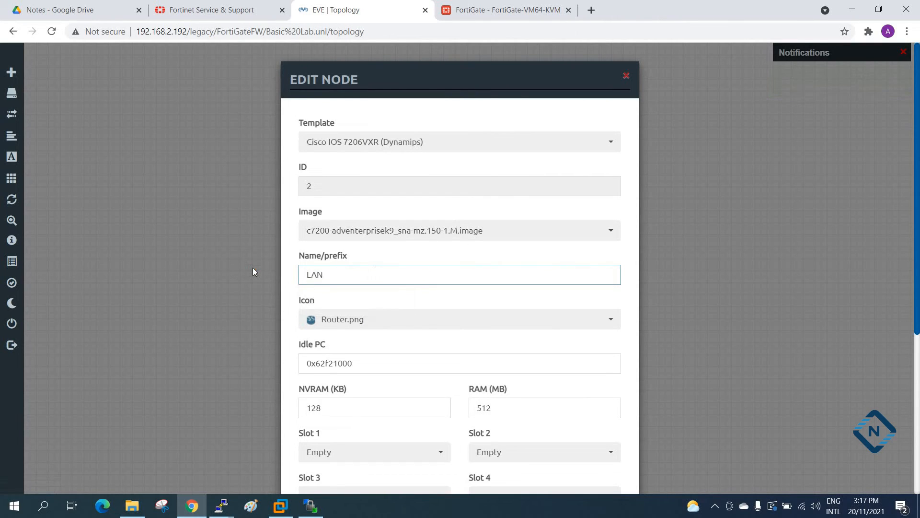
scroll(405, 349, down, 5)
click(397, 458)
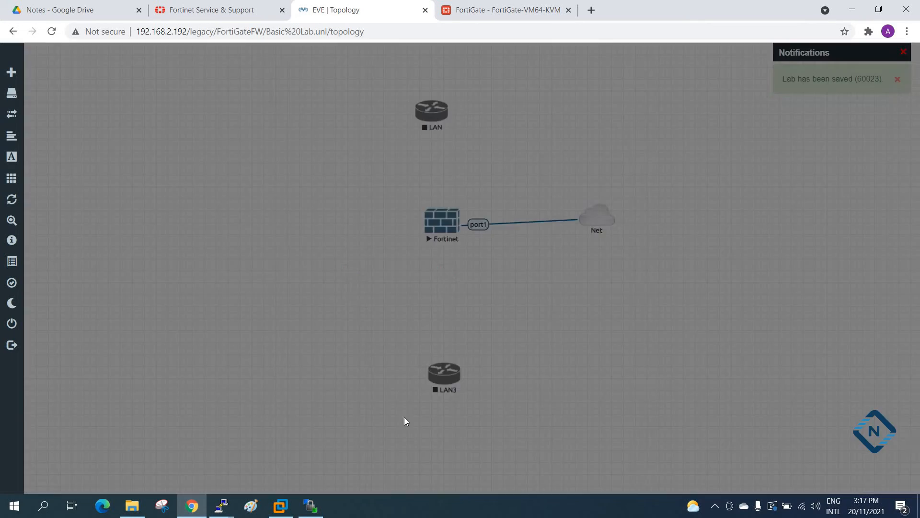
Rename the router below the firewall as WAN and save the node.
right_click(450, 383)
click(483, 455)
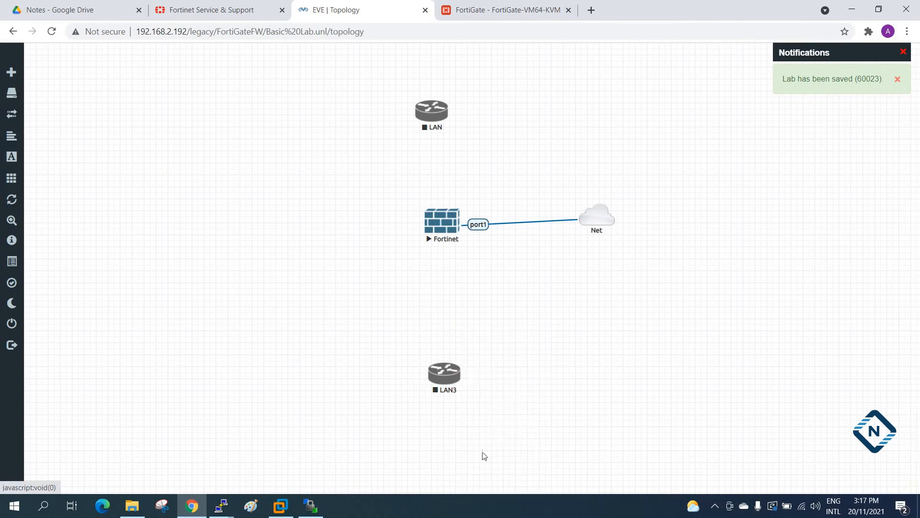
drag(330, 274, 272, 276)
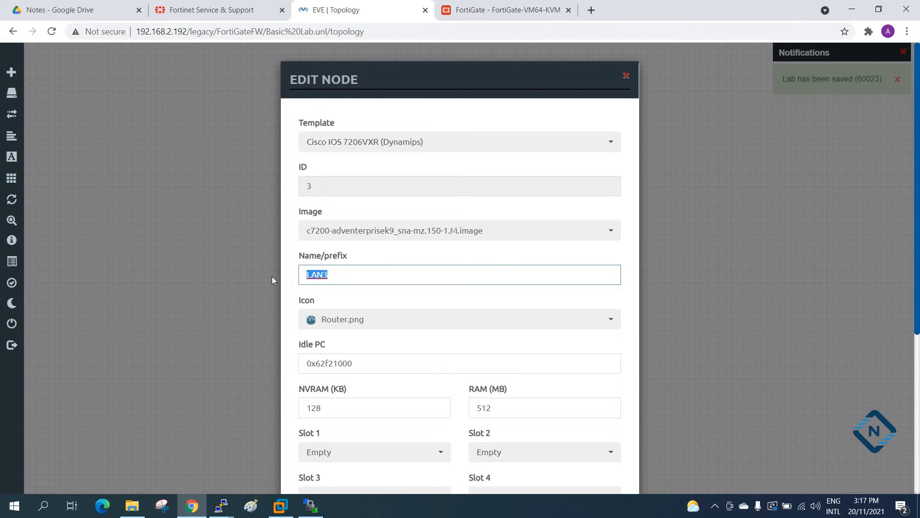
text(W)
scroll(451, 436, down, 5)
click(401, 457)
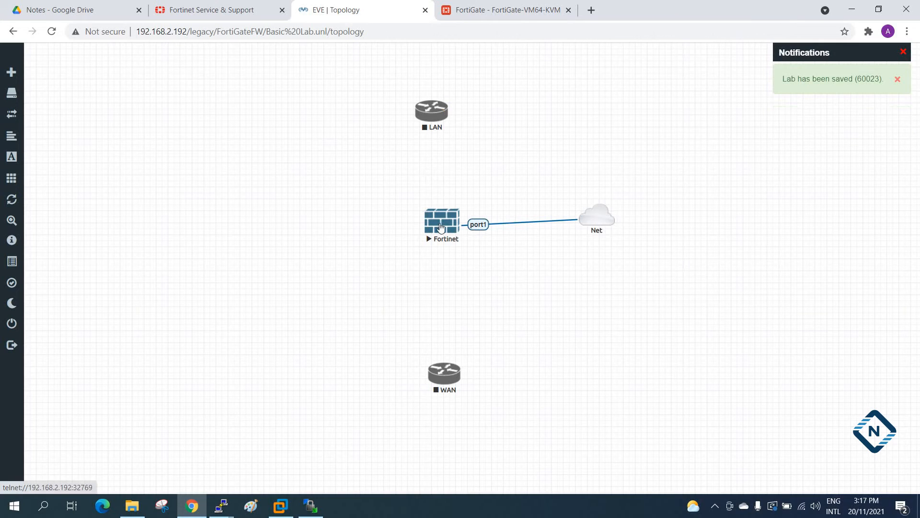
Stop the running Fortinet node and connect the LAN router's fa0/0 interface to its port2.
mouse_move(444, 119)
drag(445, 119, 467, 207)
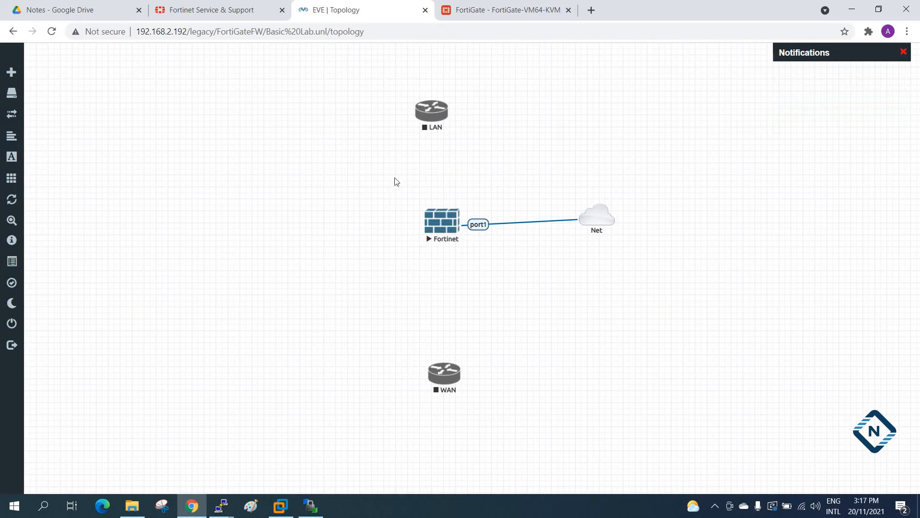
right_click(442, 221)
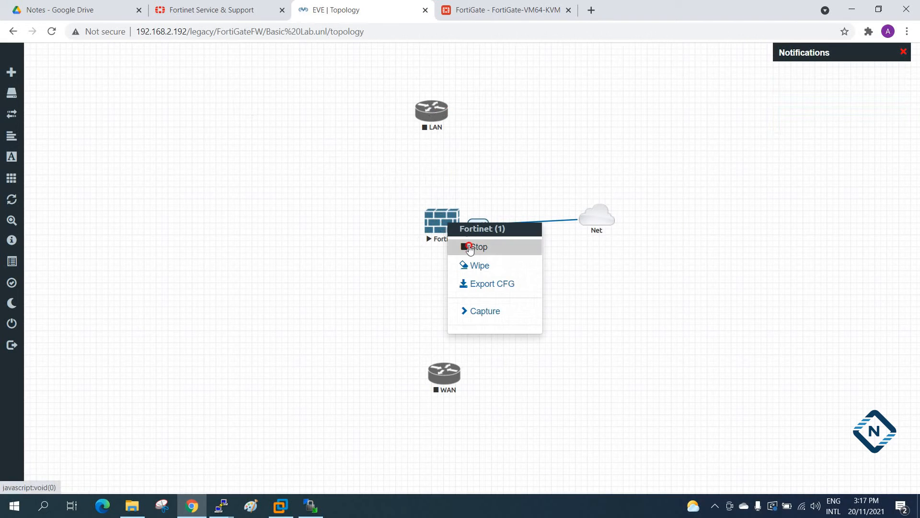
click(470, 247)
drag(442, 119, 442, 224)
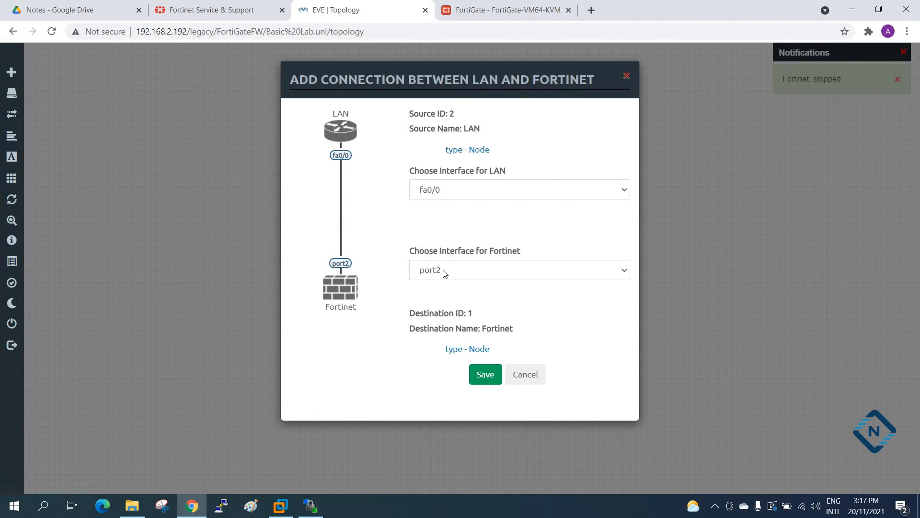
click(486, 377)
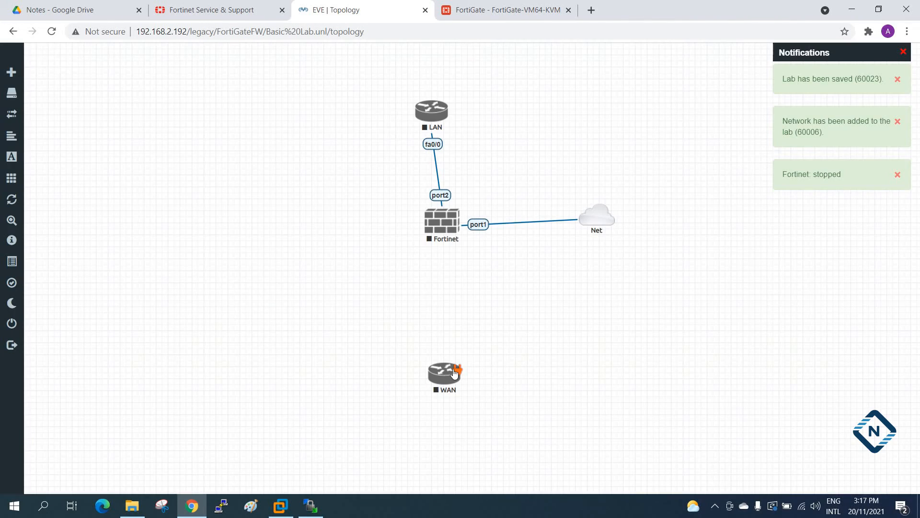
Connect the WAN router's fa0/0 to the Fortinet's port3 and line up both routers vertically with the firewall.
drag(455, 373, 440, 235)
click(484, 375)
drag(435, 373, 446, 371)
drag(431, 113, 448, 110)
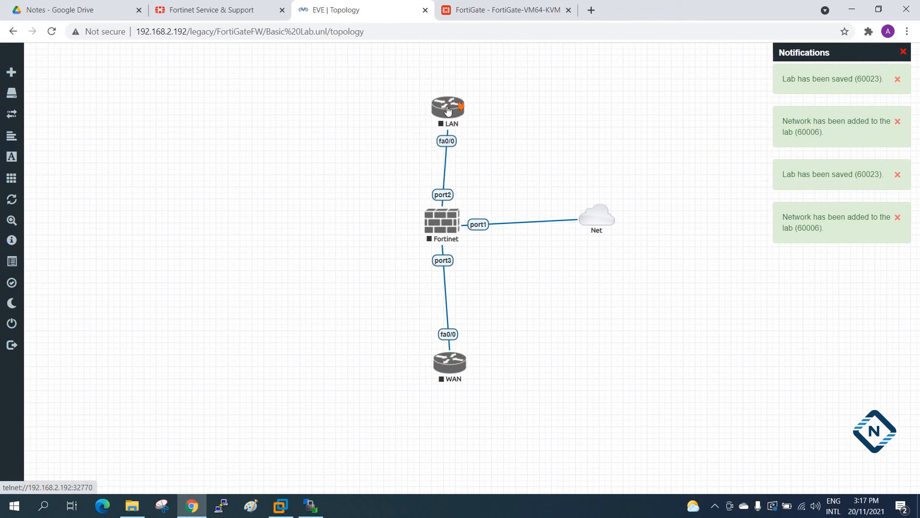
click(345, 312)
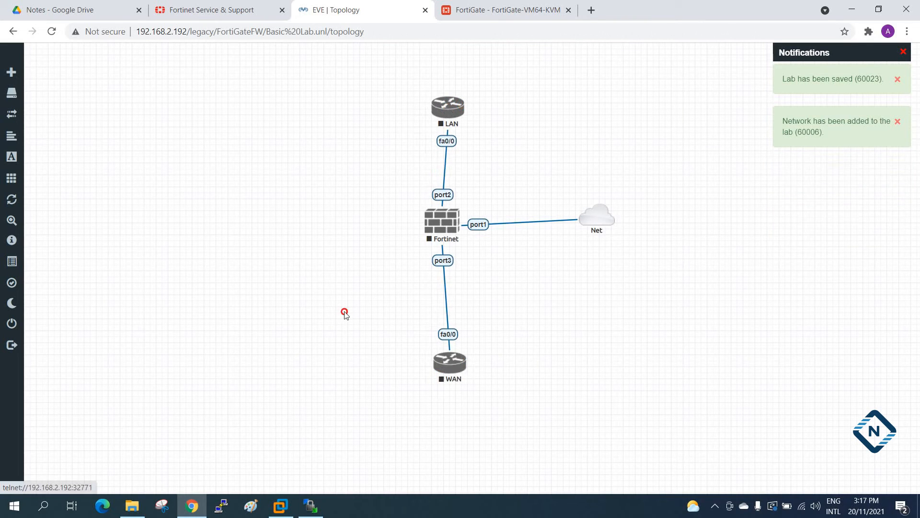
drag(436, 363, 431, 367)
drag(437, 112, 429, 108)
Add a blue, bold, size 15 text label reading 192.168.1.100/24 and place it beside the firewall's port2.
right_click(483, 138)
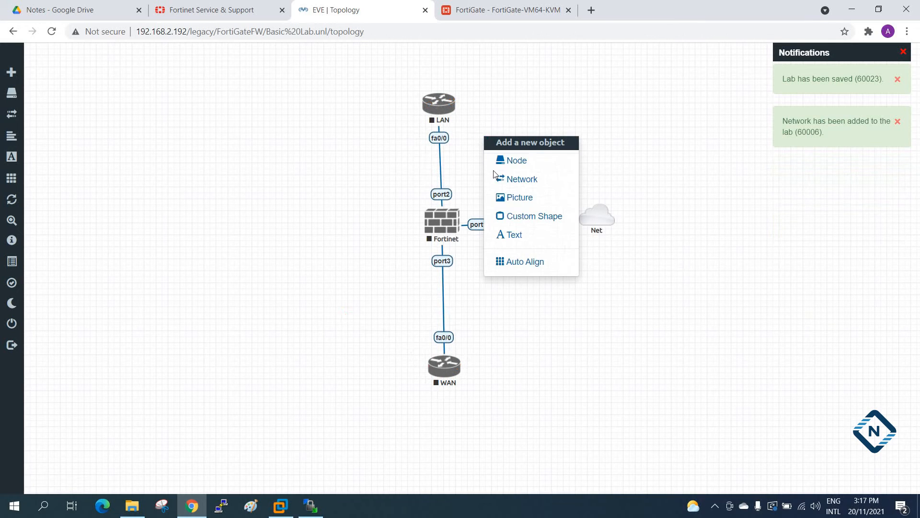
click(510, 238)
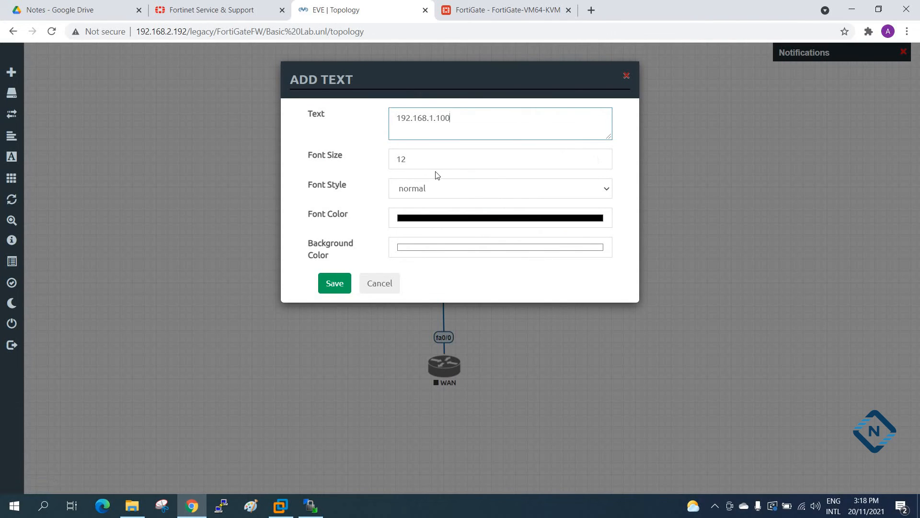
text(192.168.1.100/24)
click(352, 153)
text(15)
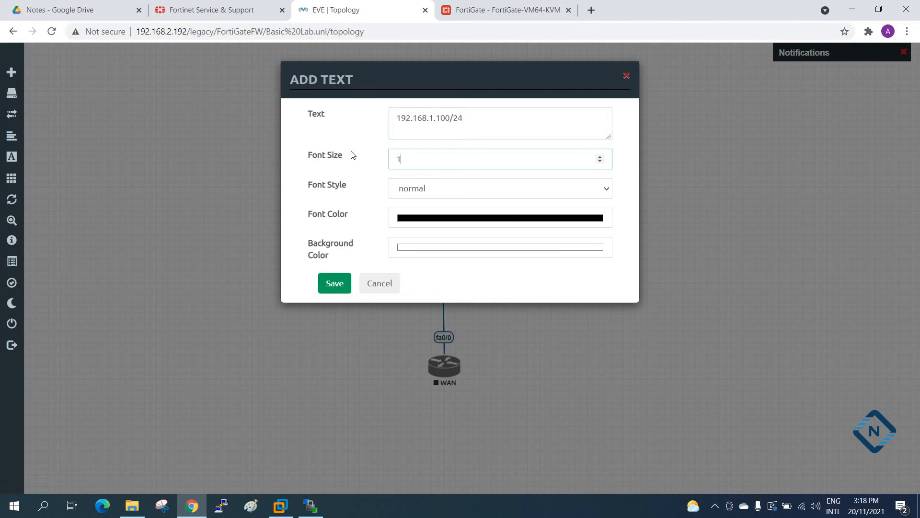
click(407, 192)
click(421, 217)
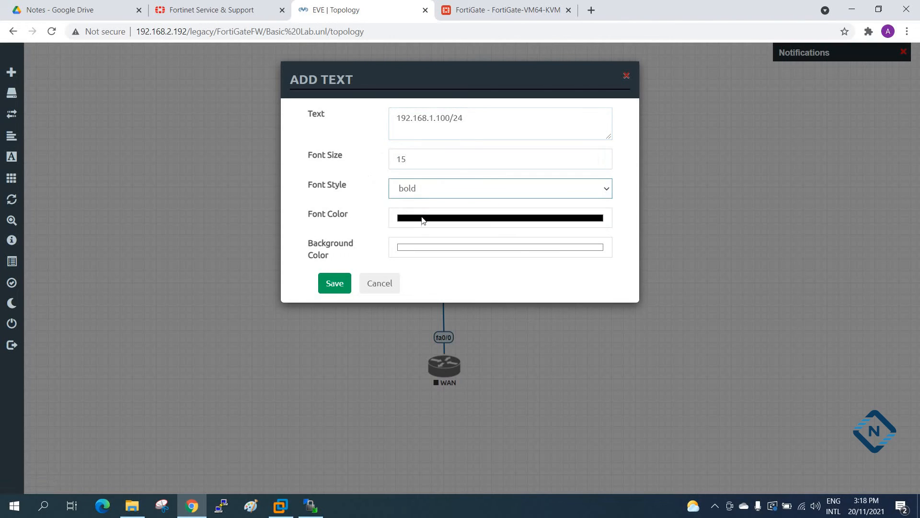
click(424, 220)
click(470, 324)
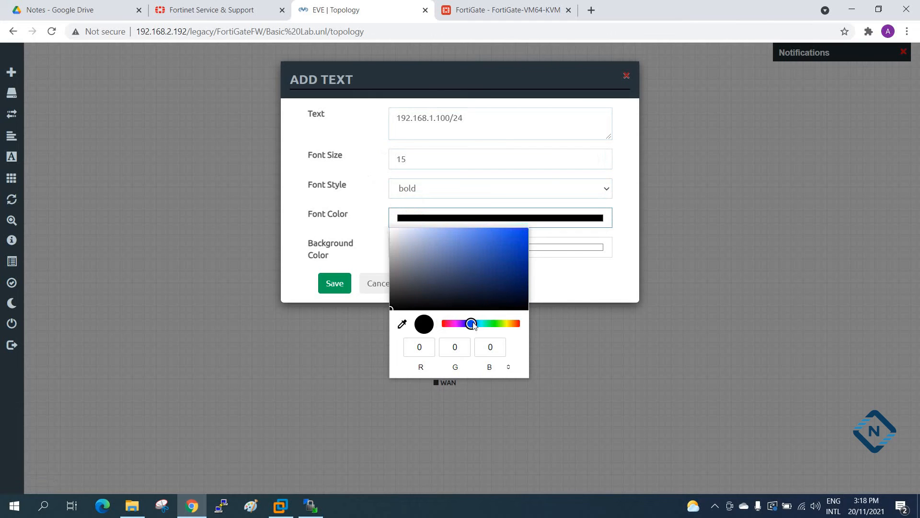
click(519, 242)
click(347, 288)
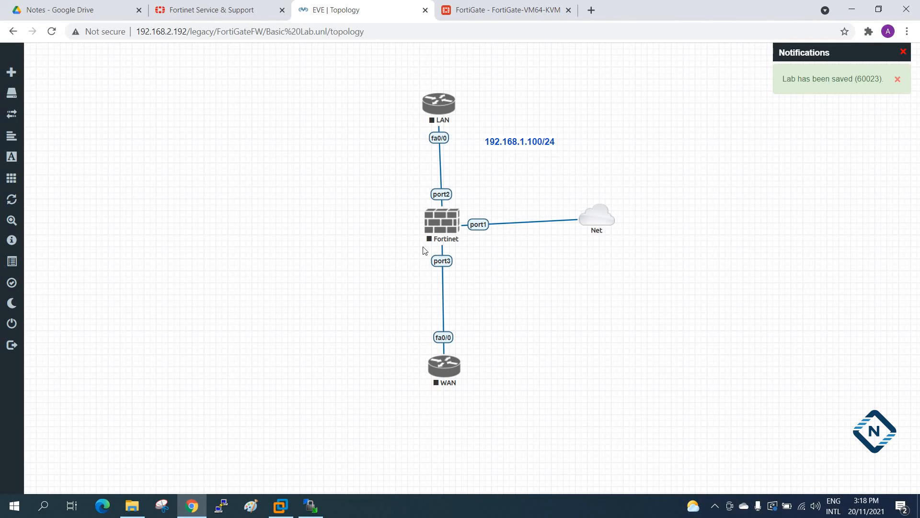
drag(530, 142, 504, 194)
Duplicate the IP address label, place the copy beside port3 and change its text to 192.168.3.100/24.
right_click(505, 194)
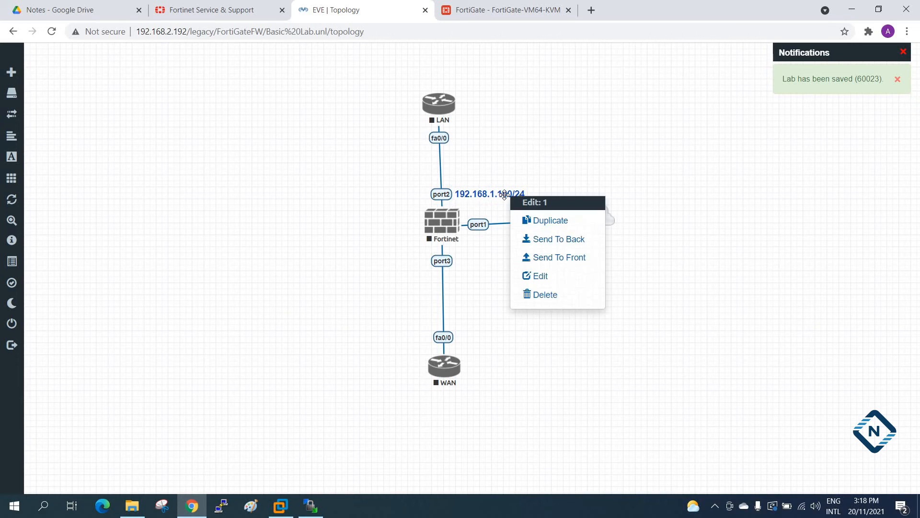
click(528, 220)
drag(500, 227, 500, 268)
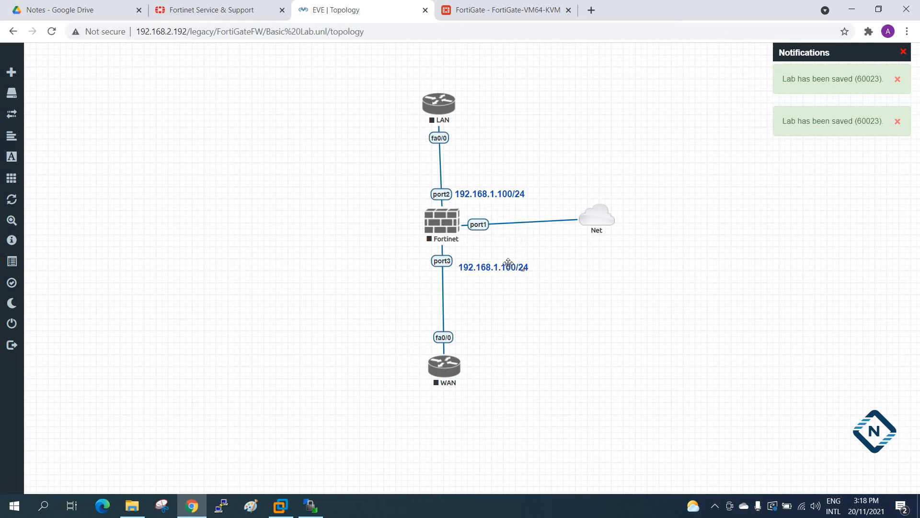
double_click(508, 265)
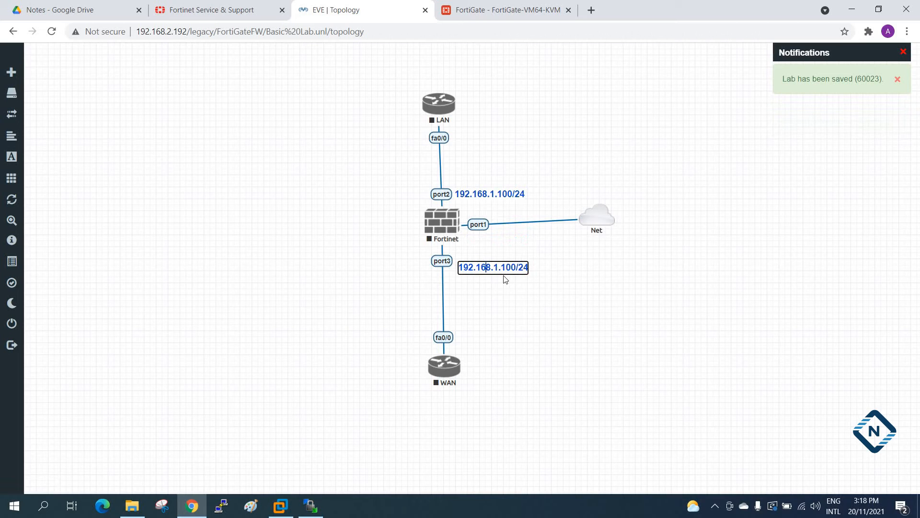
key(BackSpace)
text(3)
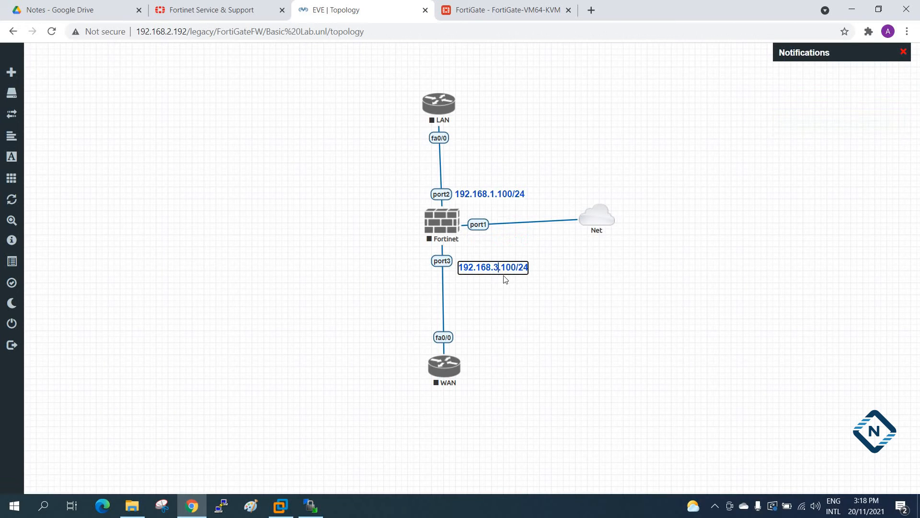
click(527, 322)
Move the Net cloud to the left of the firewall and place a duplicate of the port3 address label below the port1 link.
drag(609, 213, 240, 228)
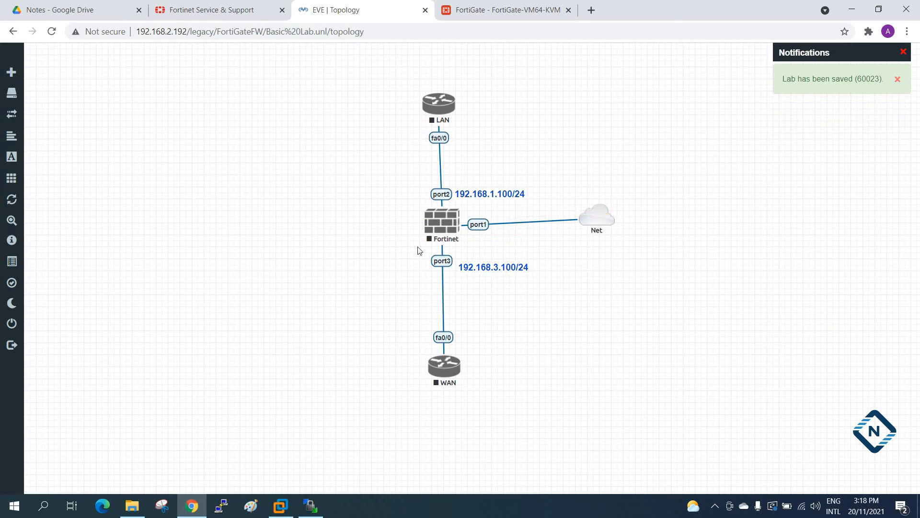
drag(603, 221, 275, 232)
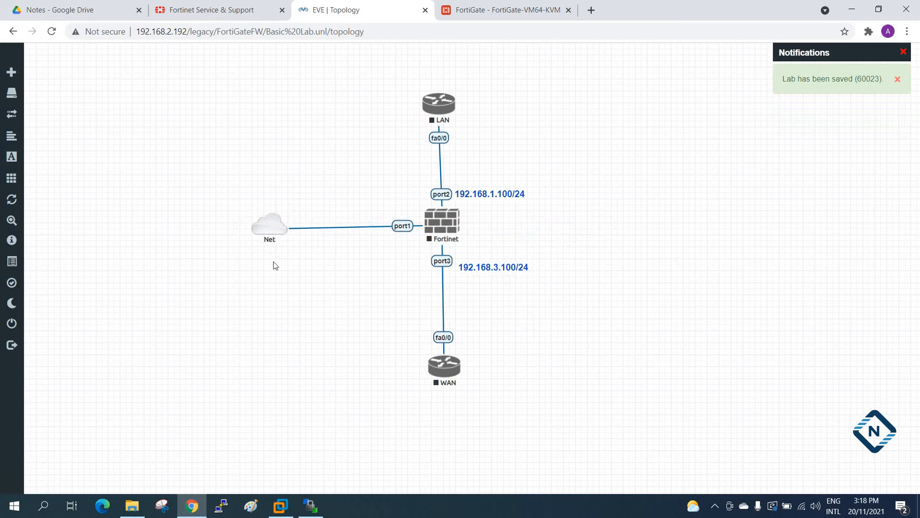
right_click(489, 267)
click(504, 289)
drag(468, 300, 355, 240)
Check the management address in the FortiGate web interface's URL and change the port1 label's text to 192.168.2.137/24.
click(157, 5)
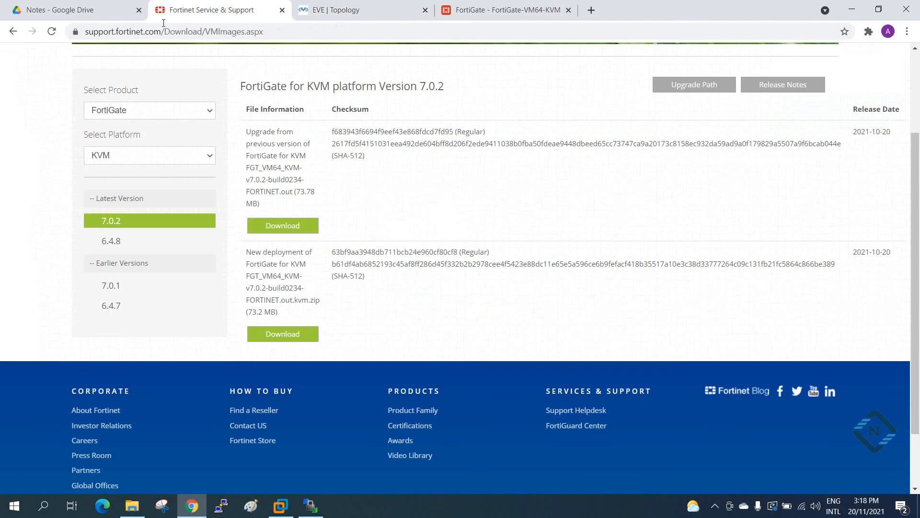
click(533, 2)
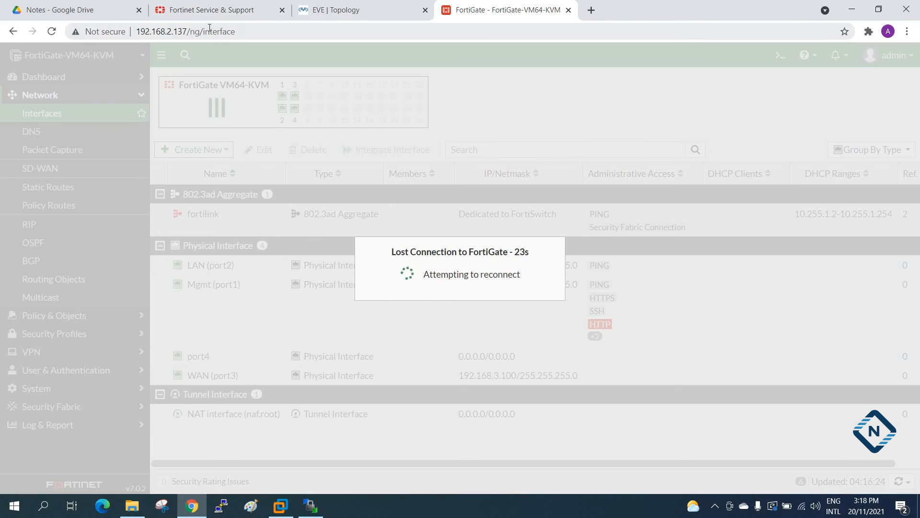
click(345, 10)
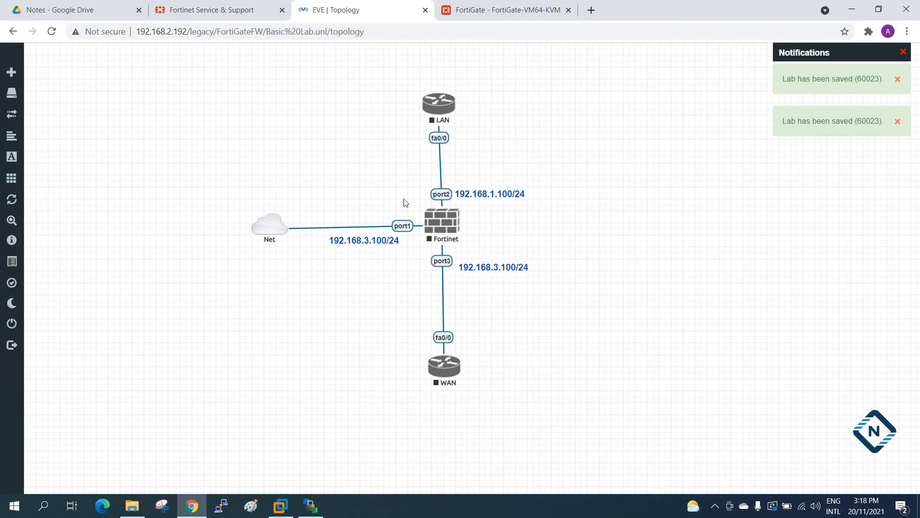
double_click(363, 240)
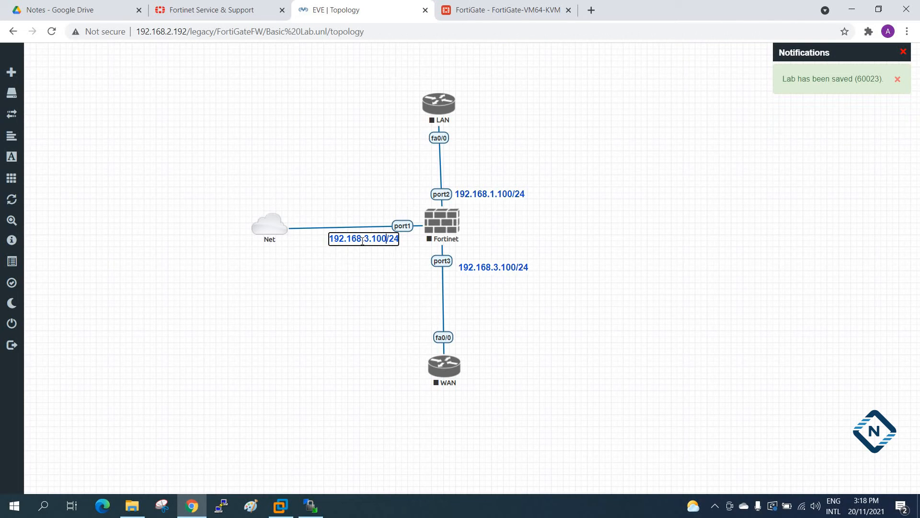
key(Delete)
key(Delete)
key(Delete)
key(Delete)
key(Delete)
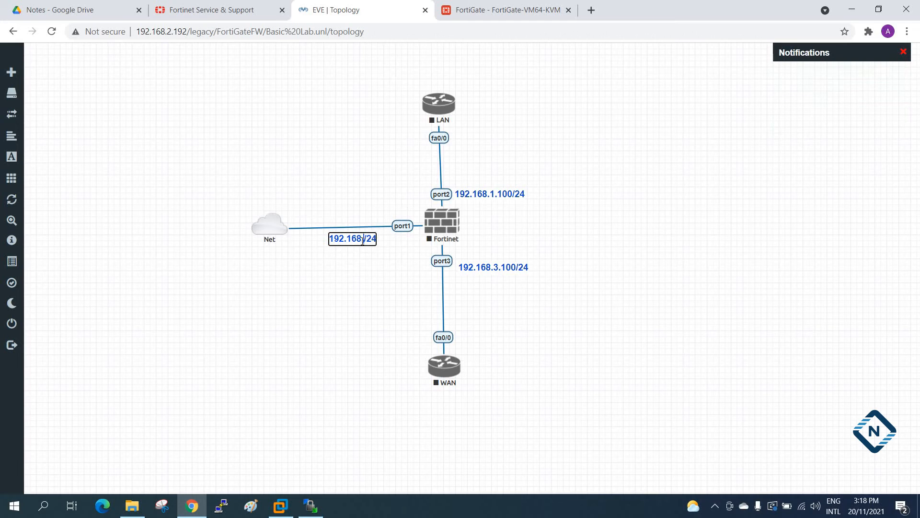
text(2.137)
click(356, 299)
Level the Net cloud with the firewall and fine-tune the positions of the port1, port2 and port3 address labels.
drag(269, 232, 269, 225)
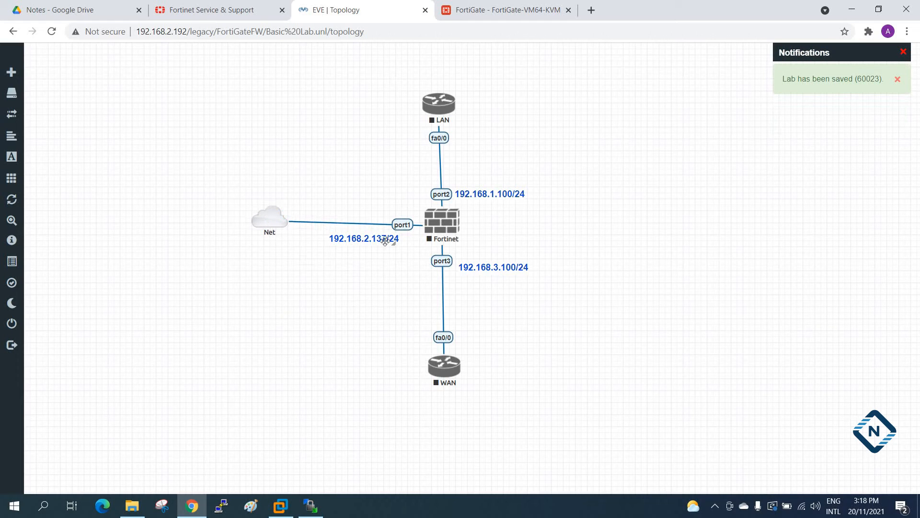
drag(368, 237, 357, 239)
mouse_move(263, 226)
mouse_down()
mouse_move(261, 234)
mouse_move(266, 227)
mouse_up()
drag(368, 242, 373, 243)
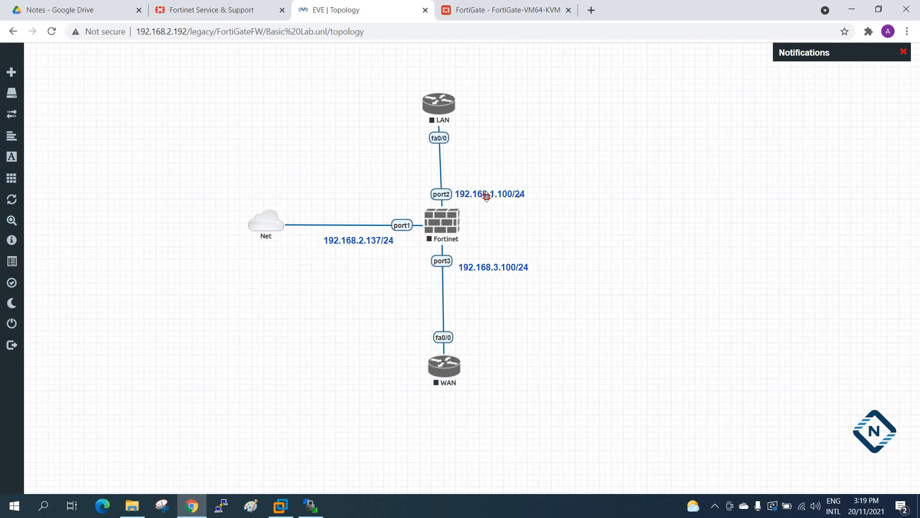
drag(485, 195, 488, 187)
drag(493, 265, 493, 262)
drag(495, 187, 491, 188)
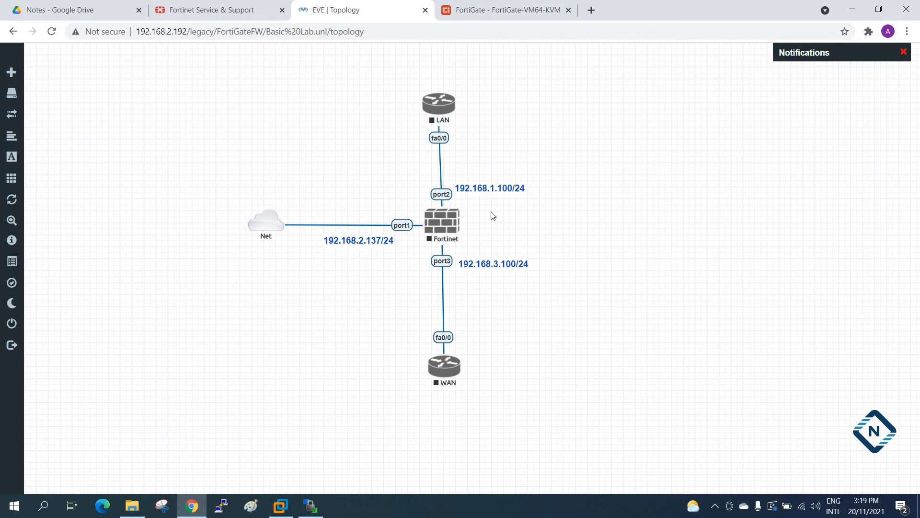
drag(373, 242, 369, 240)
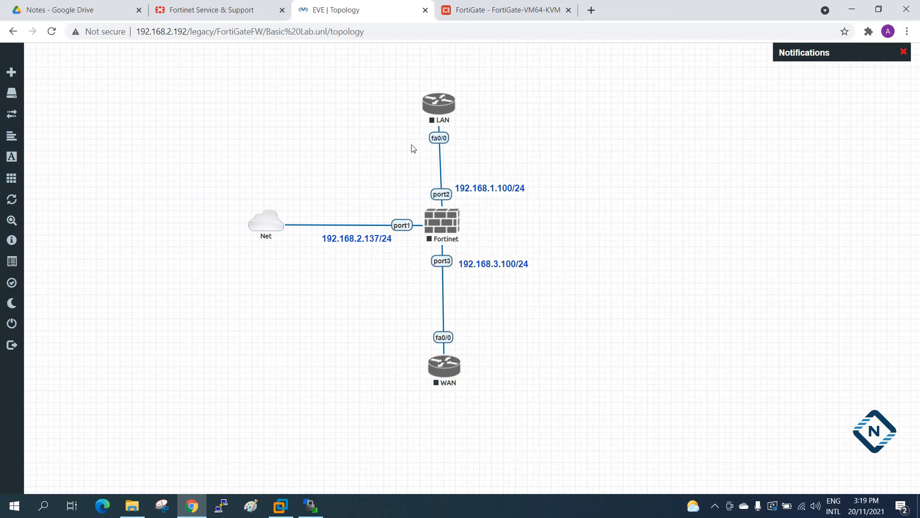
drag(272, 227, 272, 230)
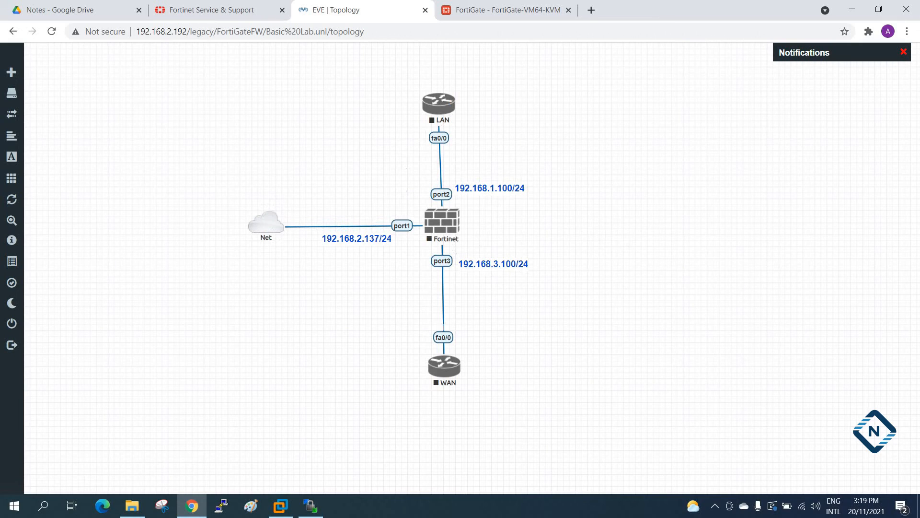
drag(375, 242, 385, 246)
Duplicate the port2 address label, then move the port3 label beside the LAN router's fa0/0 and change it to 192.168.3.1/24.
right_click(505, 188)
click(532, 219)
drag(475, 264, 478, 131)
double_click(478, 131)
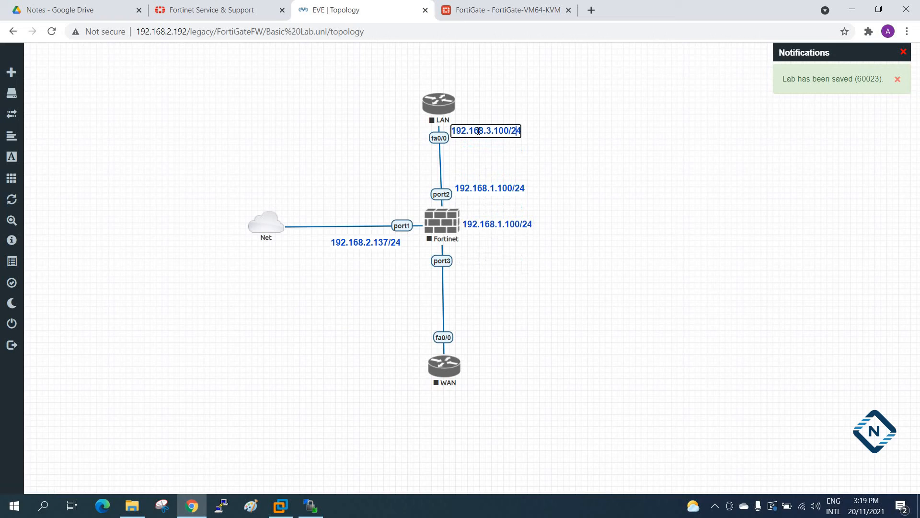
key(BackSpace)
key(BackSpace)
Duplicate the 192.168.1.100/24 label next to the firewall, place the copy beside the WAN router's fa0/0 and change it to 192.168.3.1/24.
right_click(517, 225)
click(537, 248)
drag(507, 259, 489, 346)
double_click(489, 348)
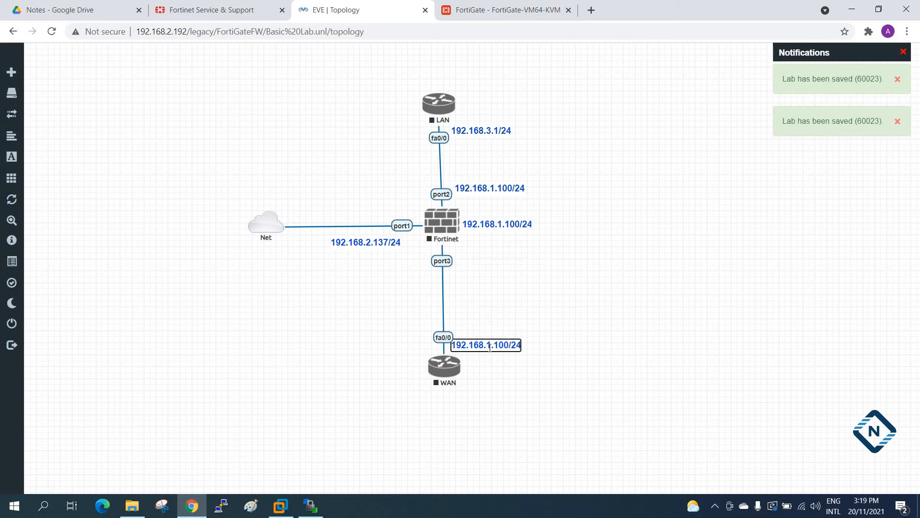
key(BackSpace)
key(BackSpace)
key(BackSpace)
key(BackSpace)
key(BackSpace)
text(3.1)
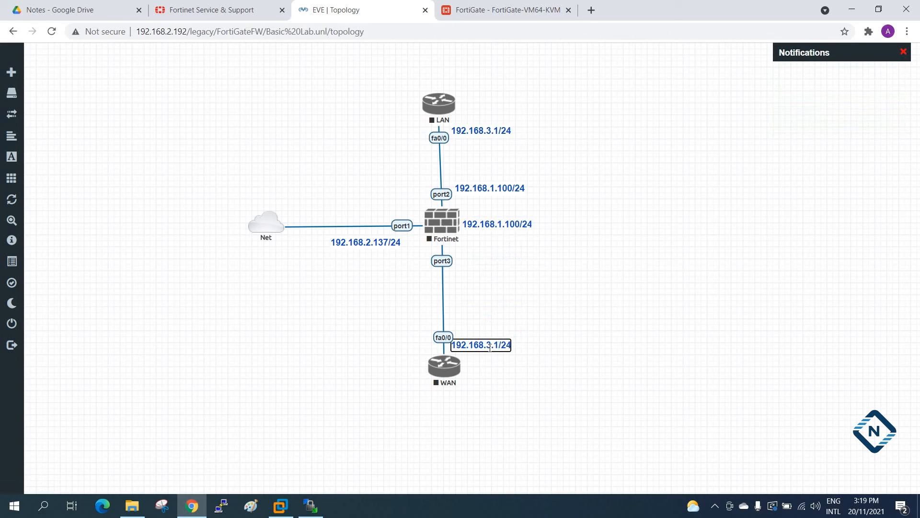
click(569, 412)
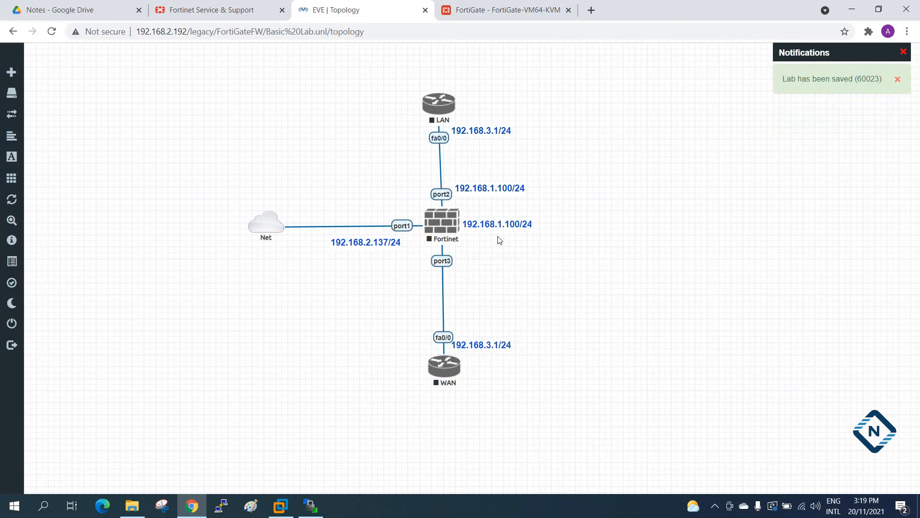
Move the spare address label next to the firewall beside port3 and change its text to 192.168.3.100/24.
drag(515, 222, 507, 260)
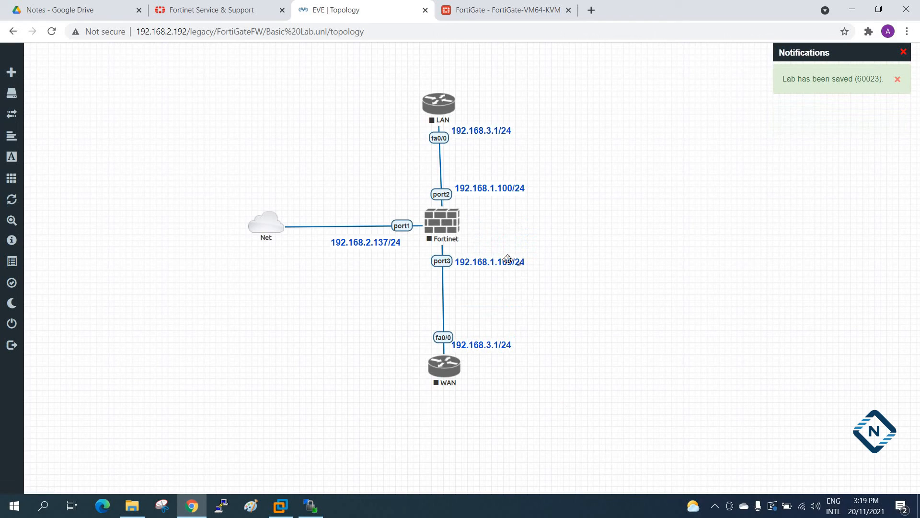
double_click(507, 260)
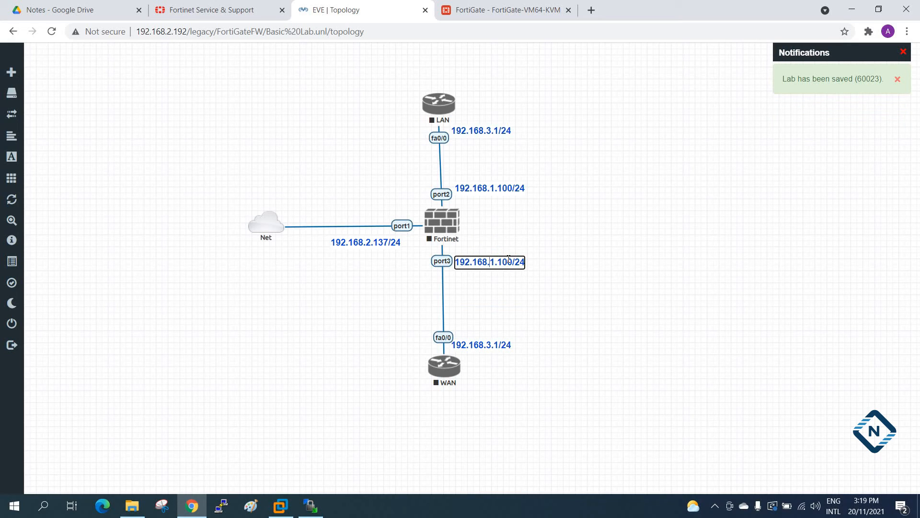
key(BackSpace)
text(3)
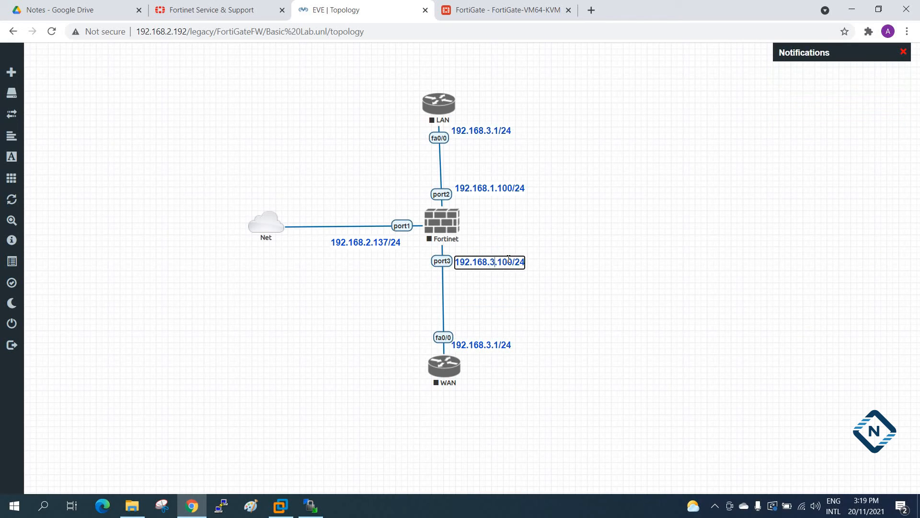
click(564, 337)
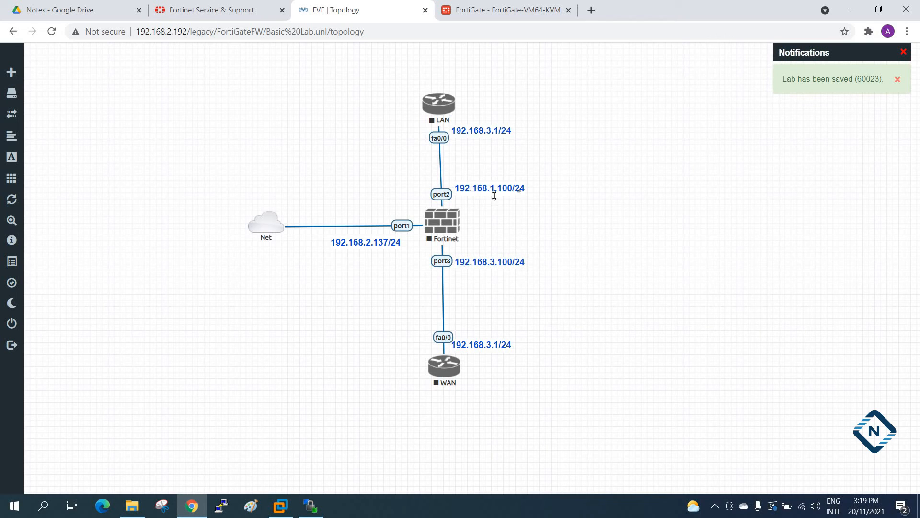
Start the Fortinet node, check its web interface's connection and return to the lab topology.
right_click(441, 222)
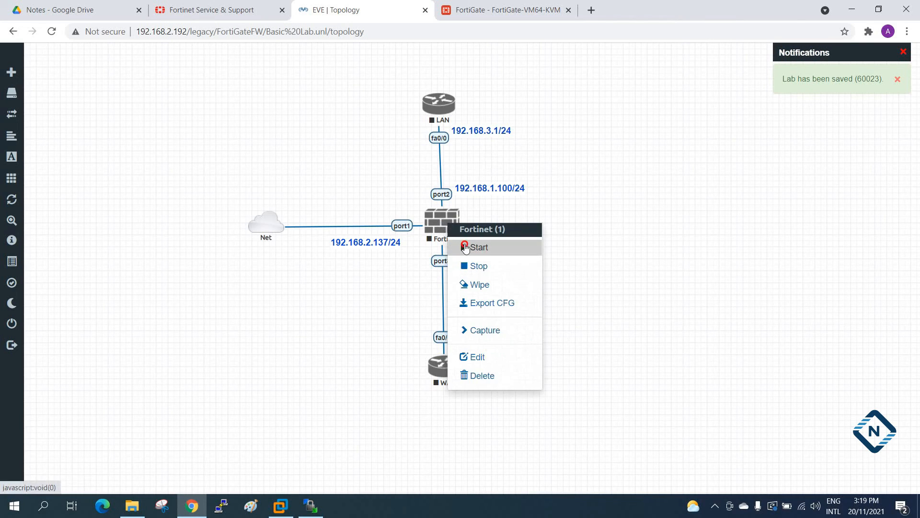
click(465, 246)
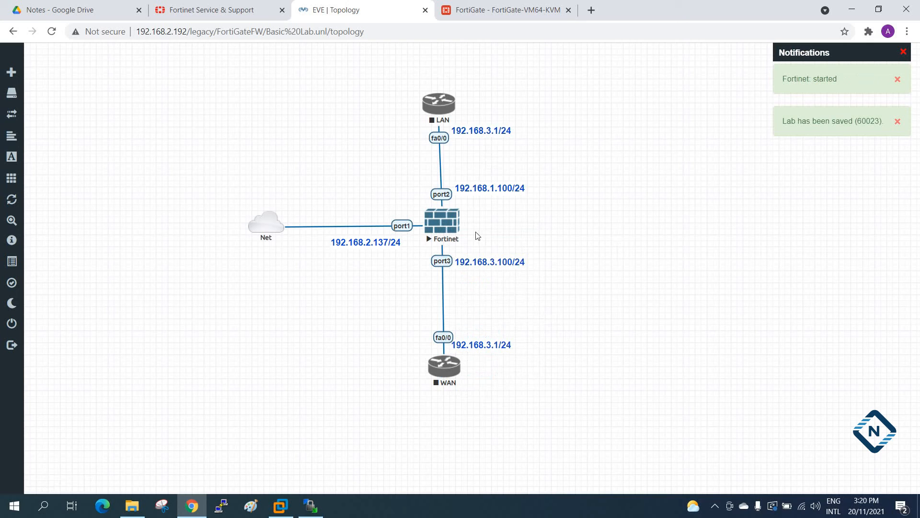
click(492, 13)
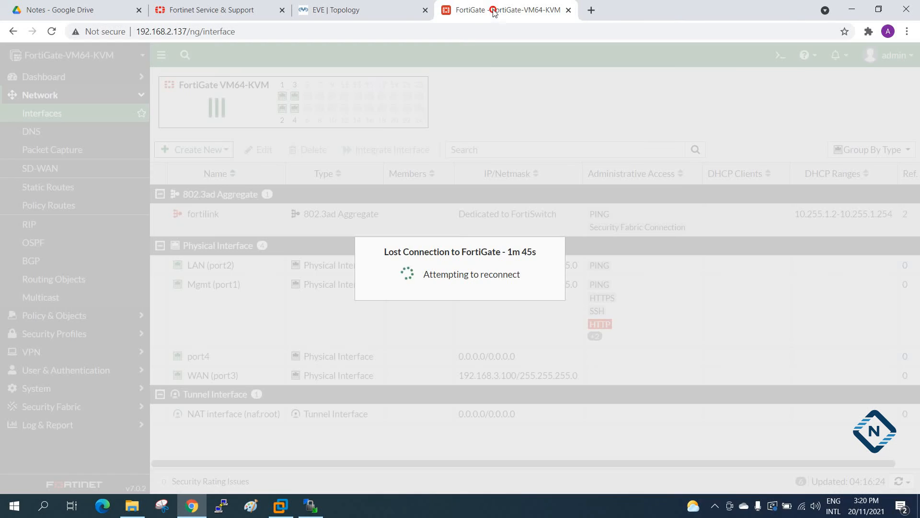
click(371, 7)
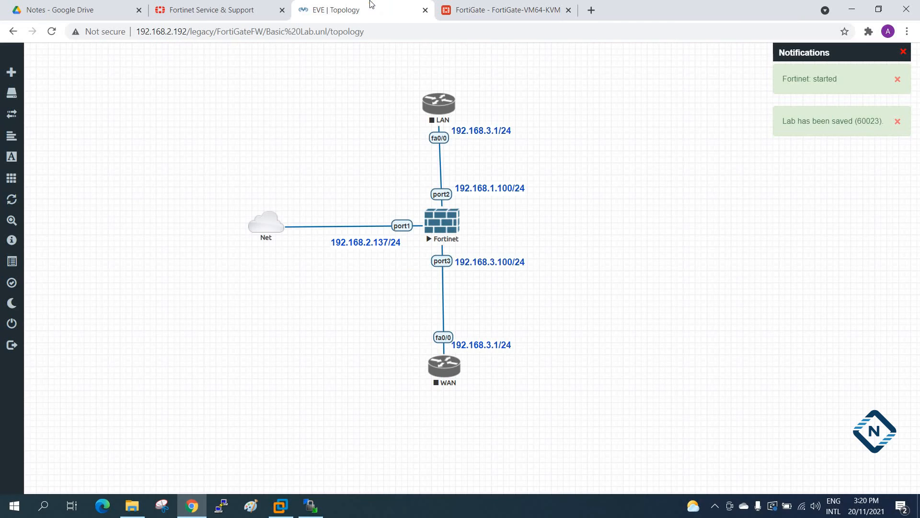
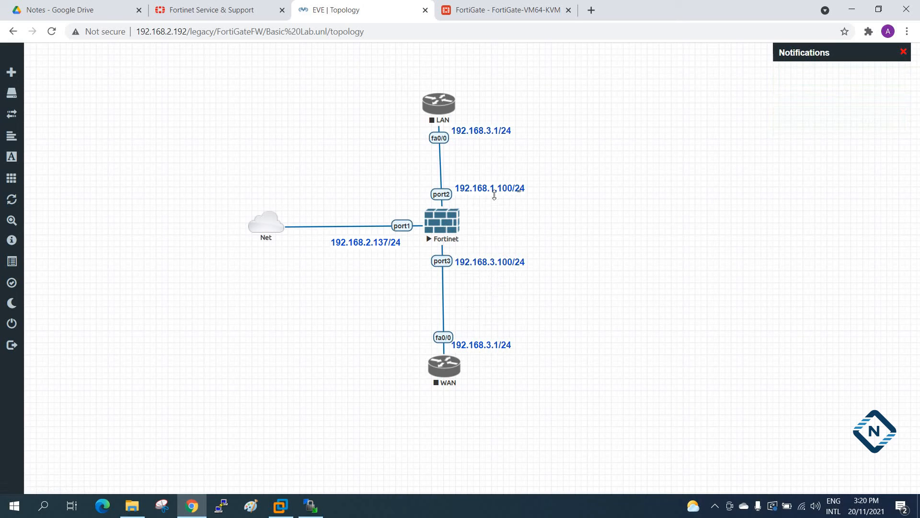
Change the address label beside the LAN router's fa0/0 to 192.168.1.1/24 and shift port1's address label slightly toward the Net cloud.
click(492, 127)
key(BackSpace)
text(1)
click(560, 160)
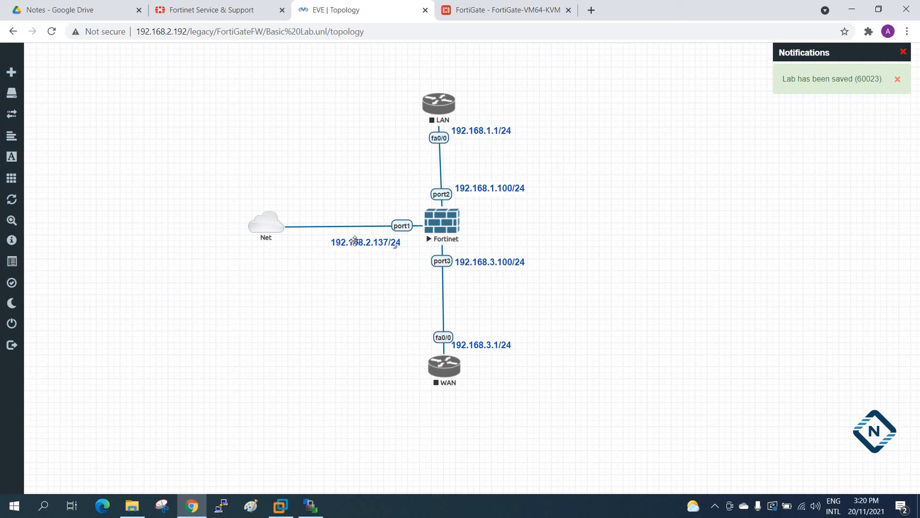
drag(369, 248, 357, 245)
Recheck the firewall's web interface connection, then open the Fortinet node's console and log in as admin with the account password.
click(509, 9)
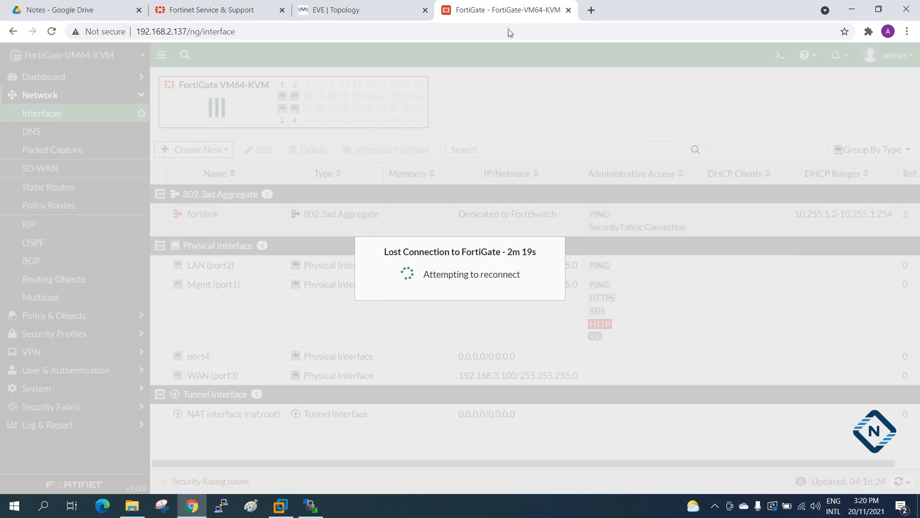
click(344, 9)
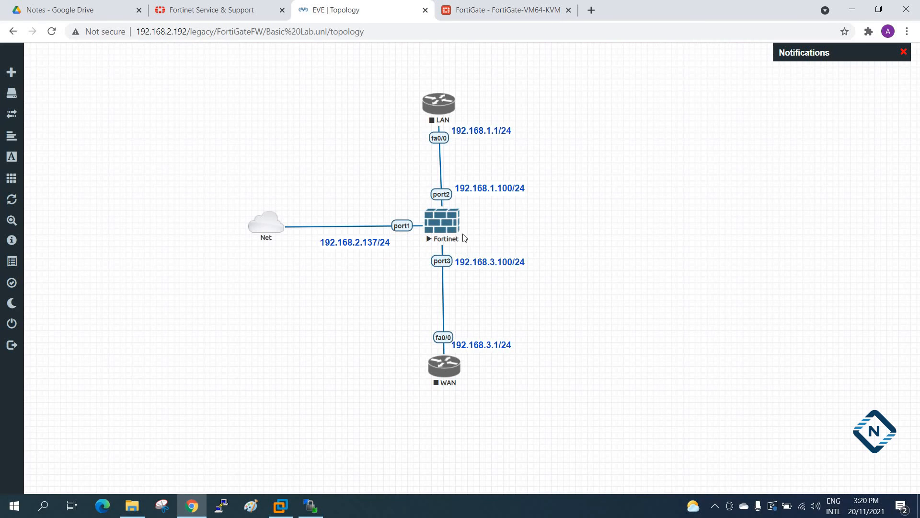
click(456, 223)
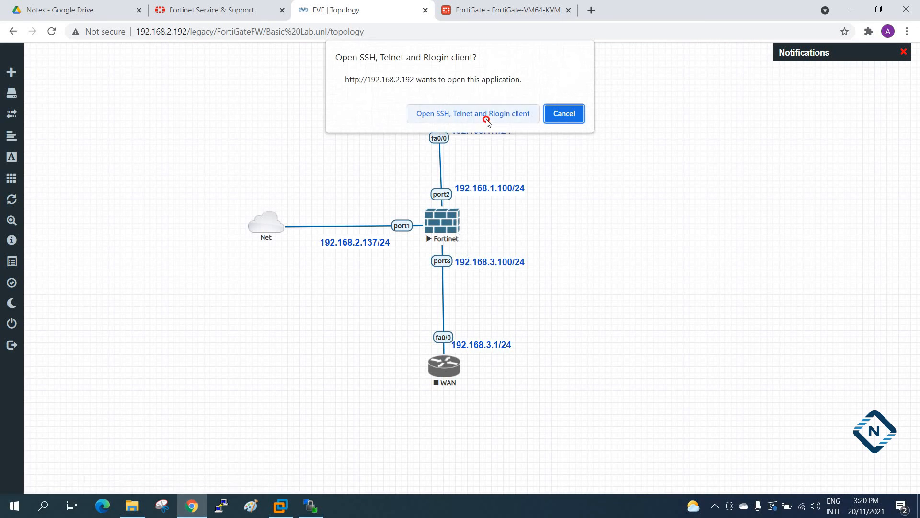
click(487, 120)
key(Return)
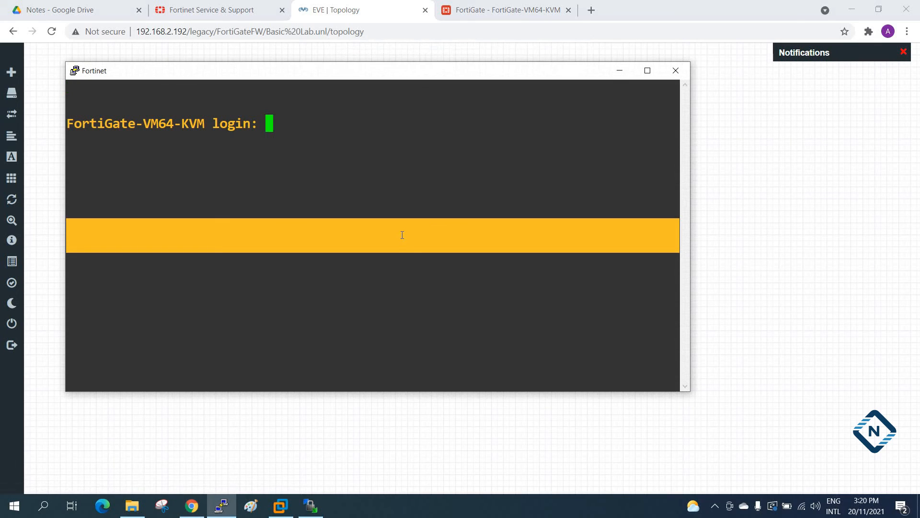
text(admin)
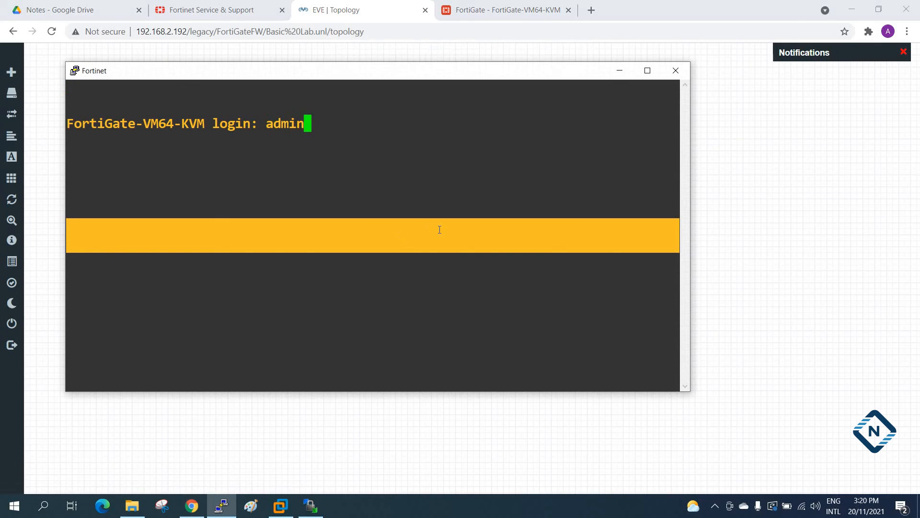
key(Return)
key(Return)
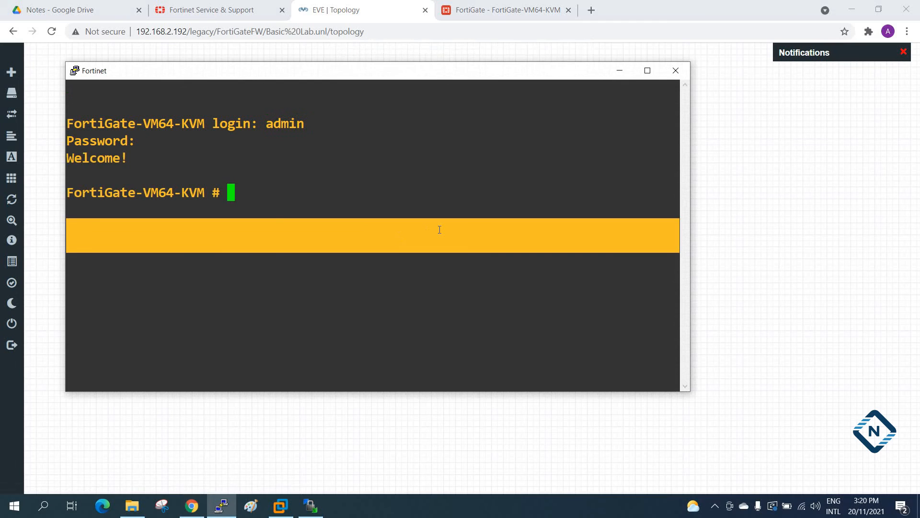
List the interfaces in the firewall console with "sh system interface", highlight port1's current address and minimize the console.
text(sh)
key(BackSpace)
key(BackSpace)
key(BackSpace)
click(410, 207)
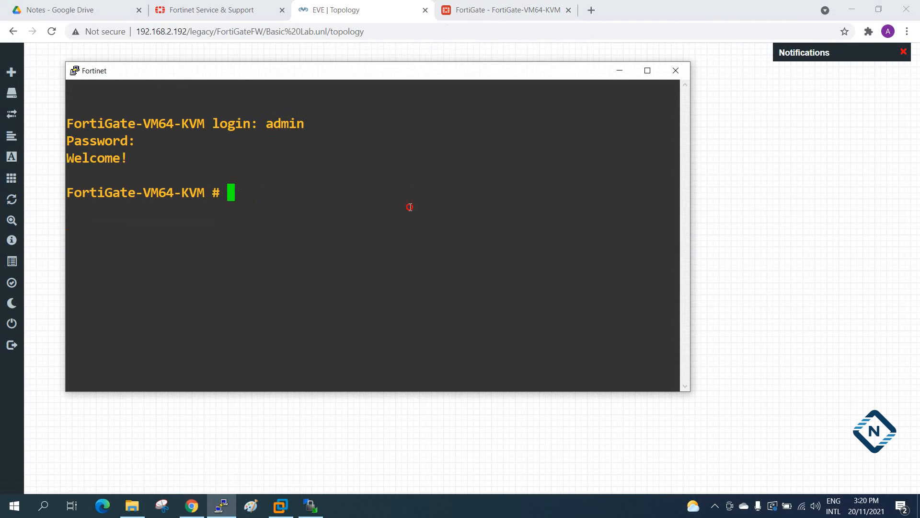
text(sh system interface)
key(question)
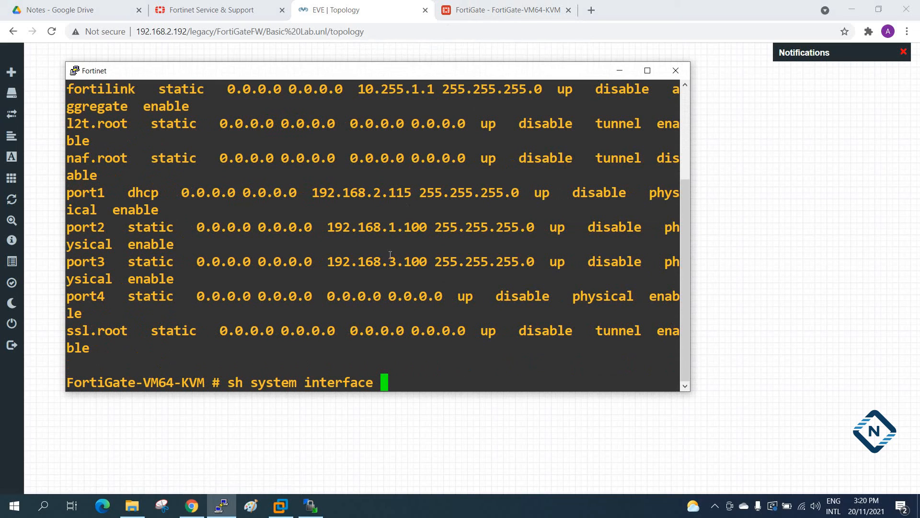
scroll(397, 256, up, 3)
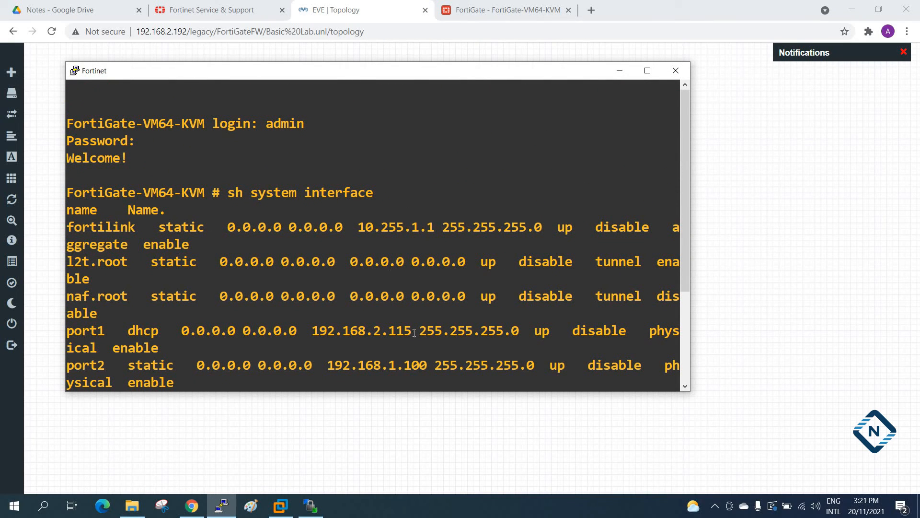
click(647, 71)
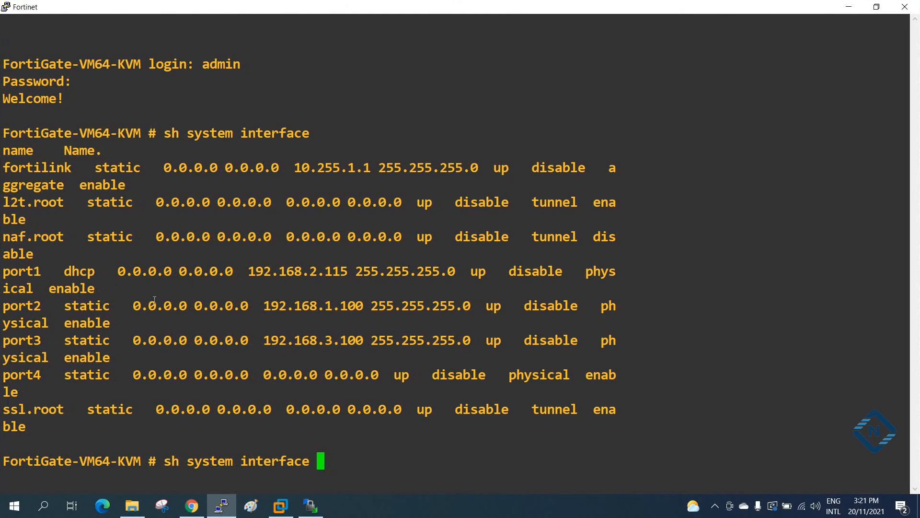
key(question)
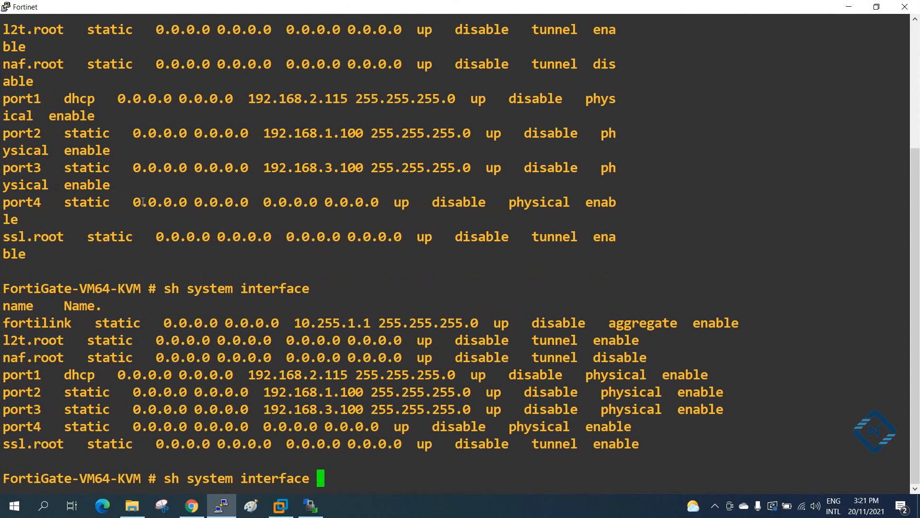
drag(3, 375, 324, 379)
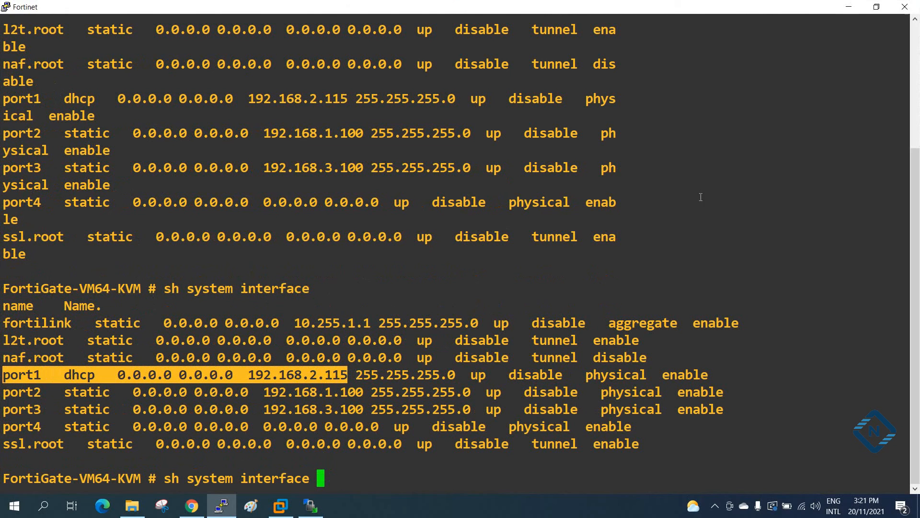
click(849, 6)
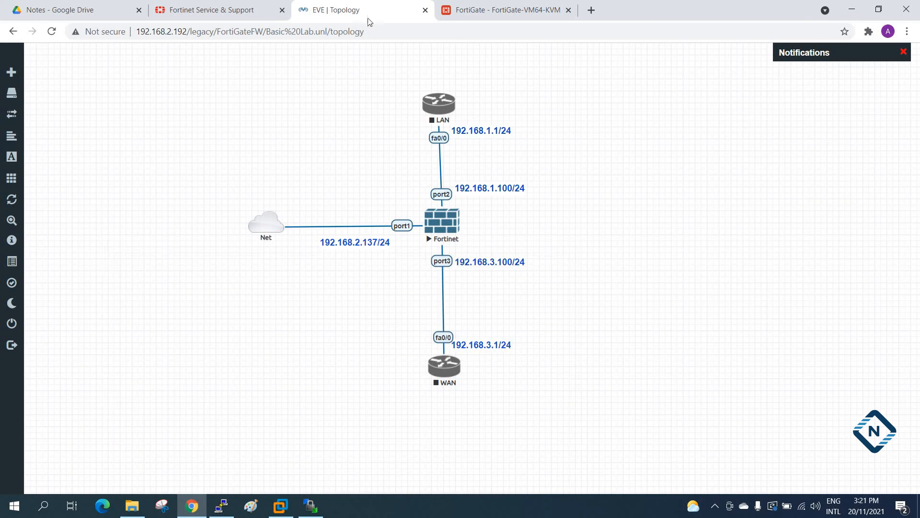
Point the FortiGate browser page to 192.168.2.115.
click(504, 9)
click(299, 33)
click(299, 34)
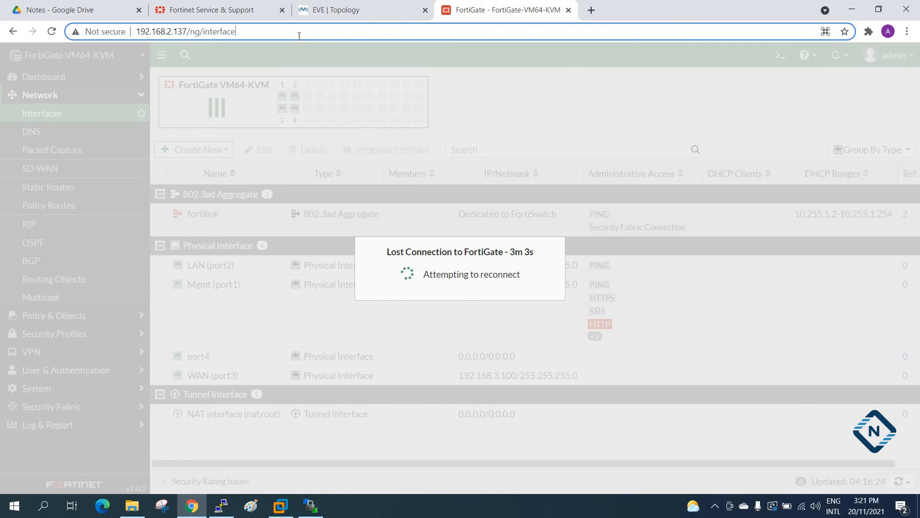
key(BackSpace)
key(BackSpace)
key(BackSpace)
key(BackSpace)
key(BackSpace)
key(BackSpace)
key(BackSpace)
key(BackSpace)
key(BackSpace)
key(BackSpace)
key(BackSpace)
key(BackSpace)
key(BackSpace)
key(BackSpace)
key(BackSpace)
text(15)
key(Return)
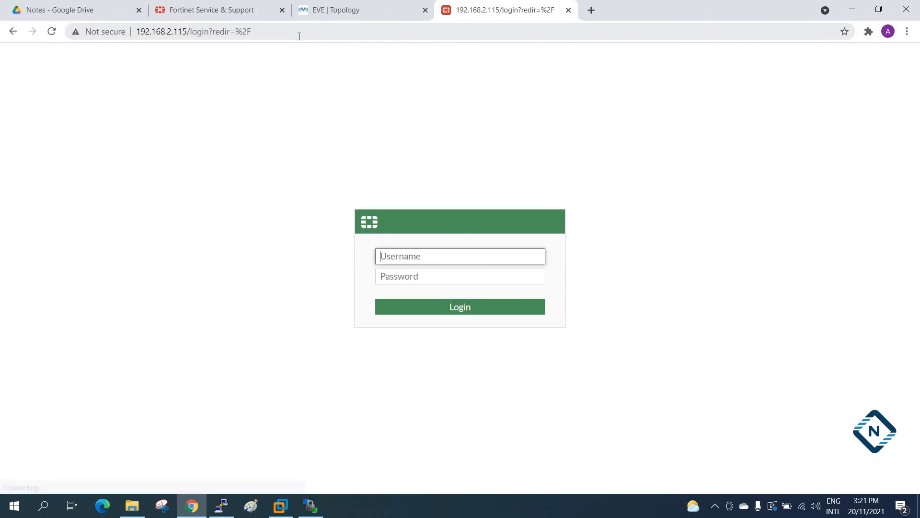
Log in to the FortiGate web interface as admin with the account password.
text(a)
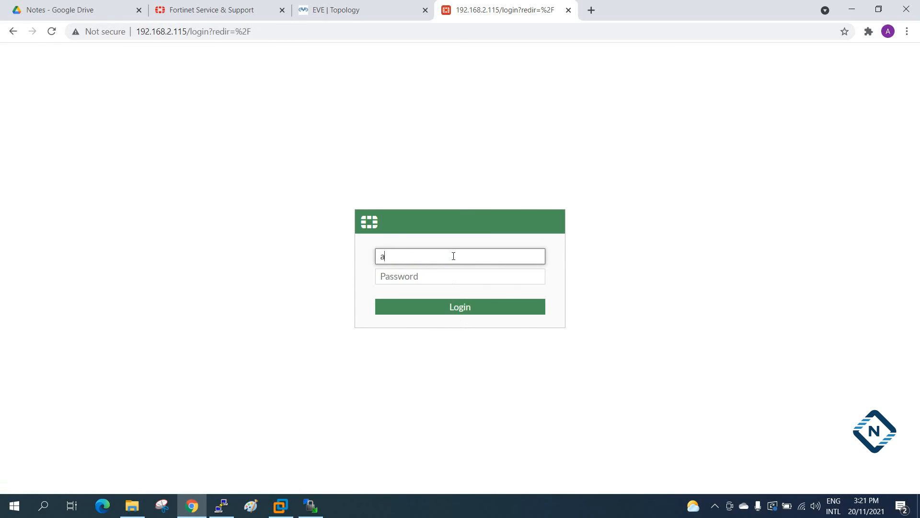
key(Return)
text(admin)
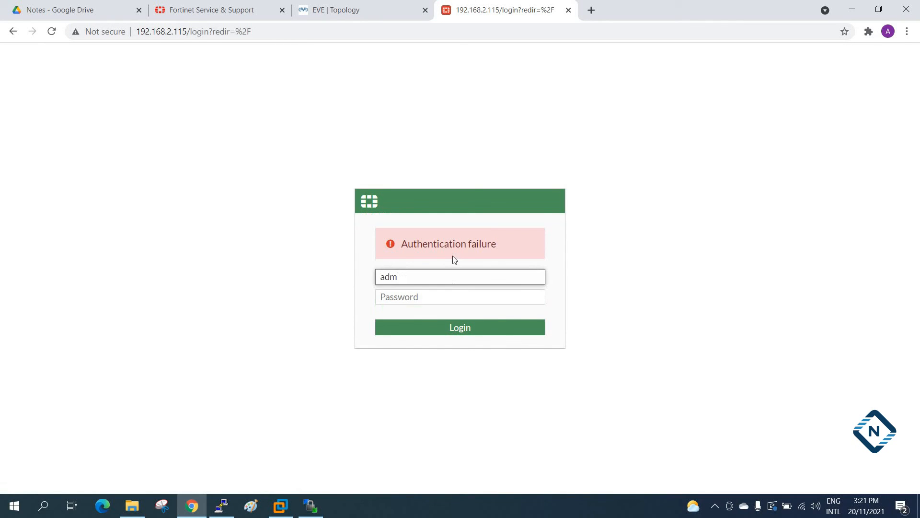
key(Tab)
text(admin)
key(Return)
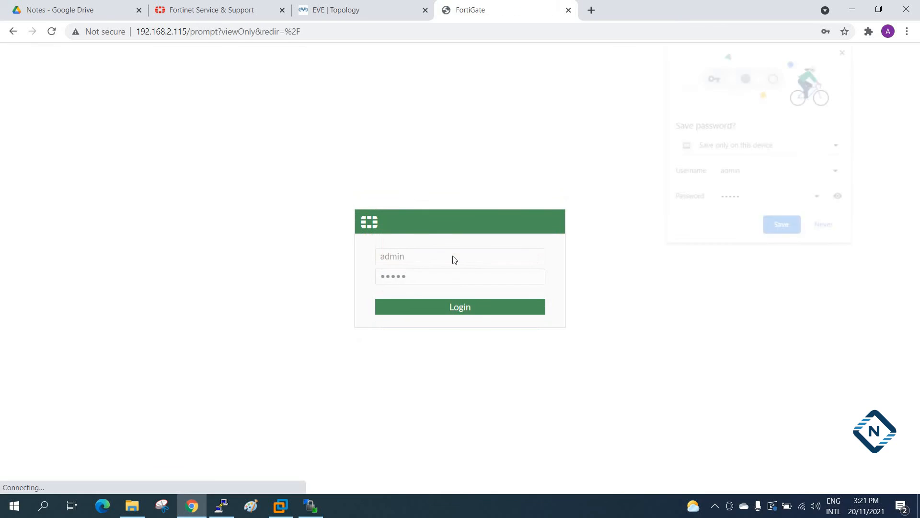
Close the browser's password prompts, postpone the FortiGate setup and dismiss the FortiOS 7.0.0 overview.
click(567, 206)
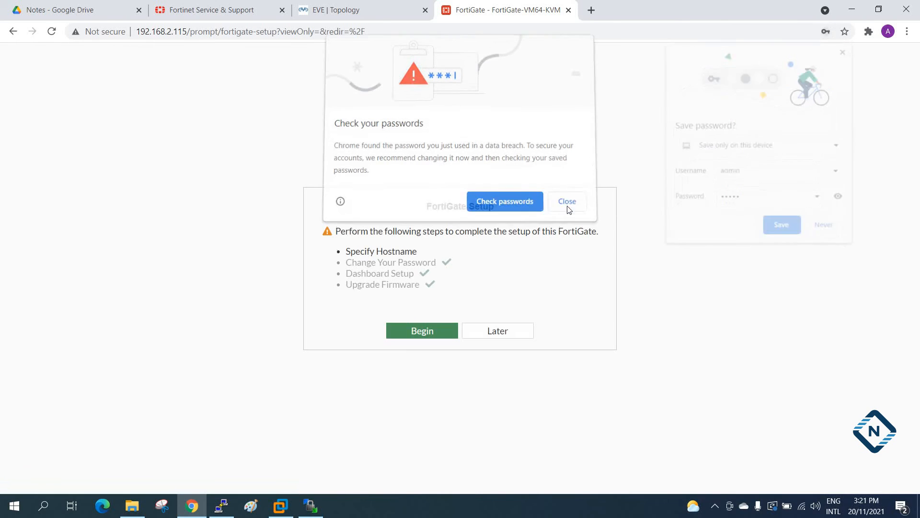
click(525, 330)
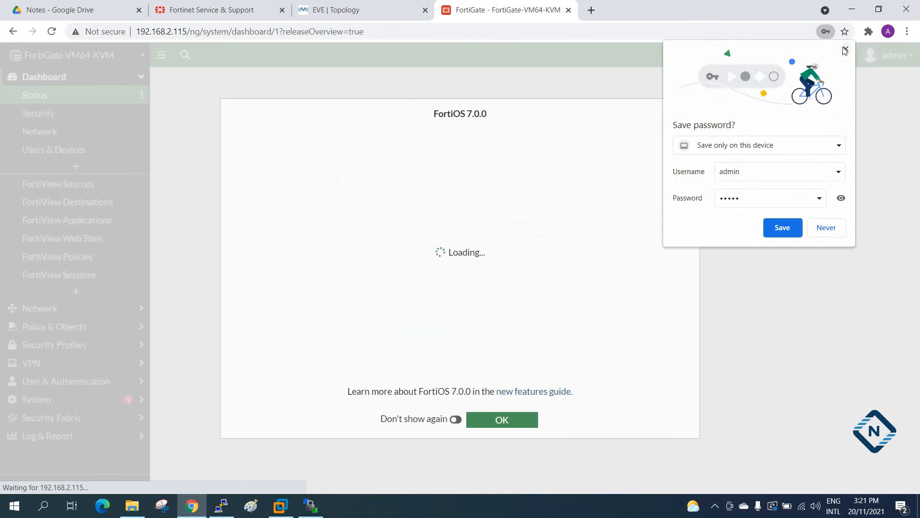
click(845, 49)
click(503, 420)
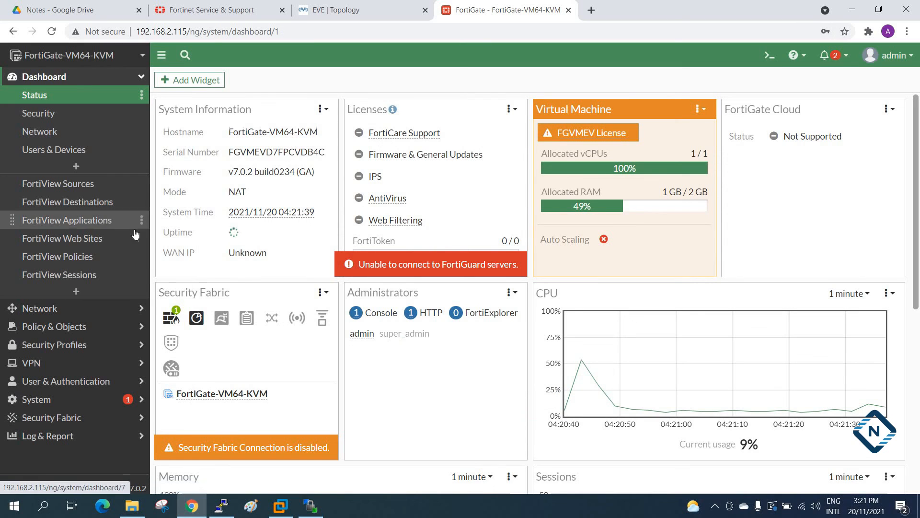
Open the Mgmt (port1) network interface for editing and switch its addressing mode to Manual.
click(41, 308)
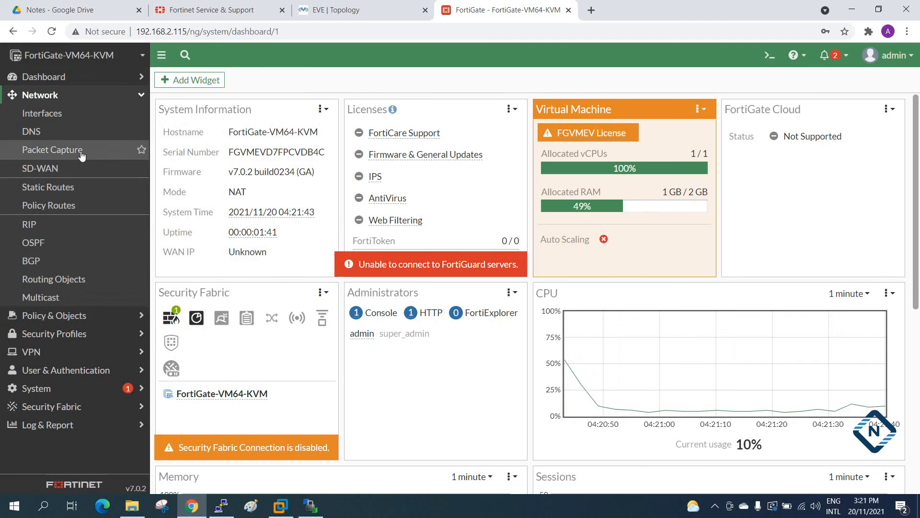
click(33, 115)
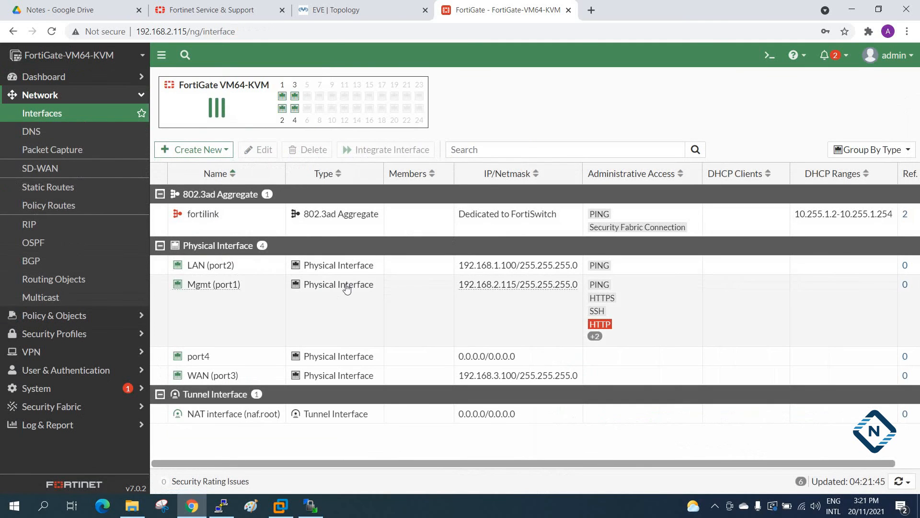
click(209, 286)
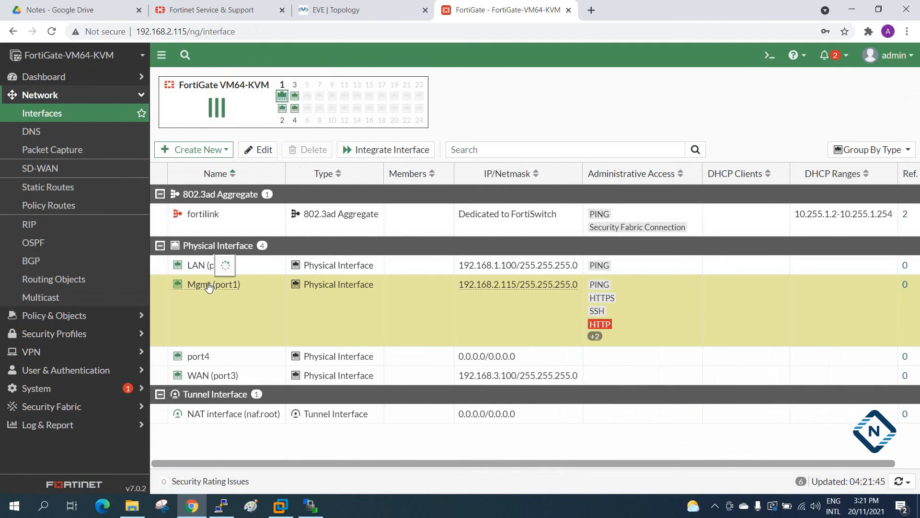
double_click(209, 286)
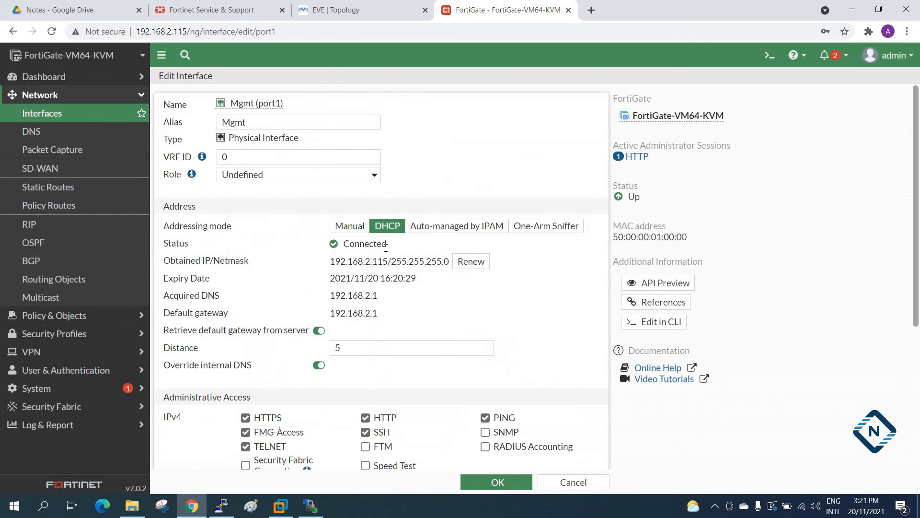
click(358, 230)
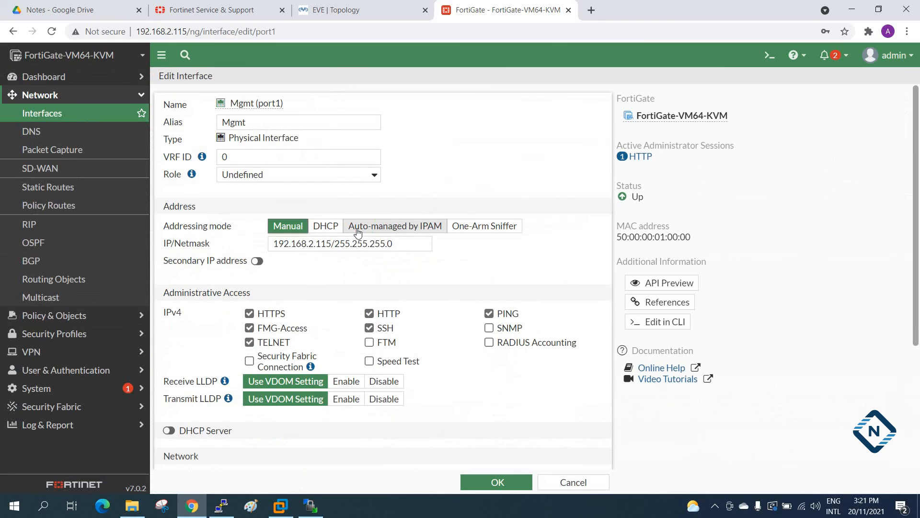
Check port1's address in the lab topology, set the interface's IP/Netmask to 192.168.2.137/255.255.255.0 and confirm saving the change.
click(332, 243)
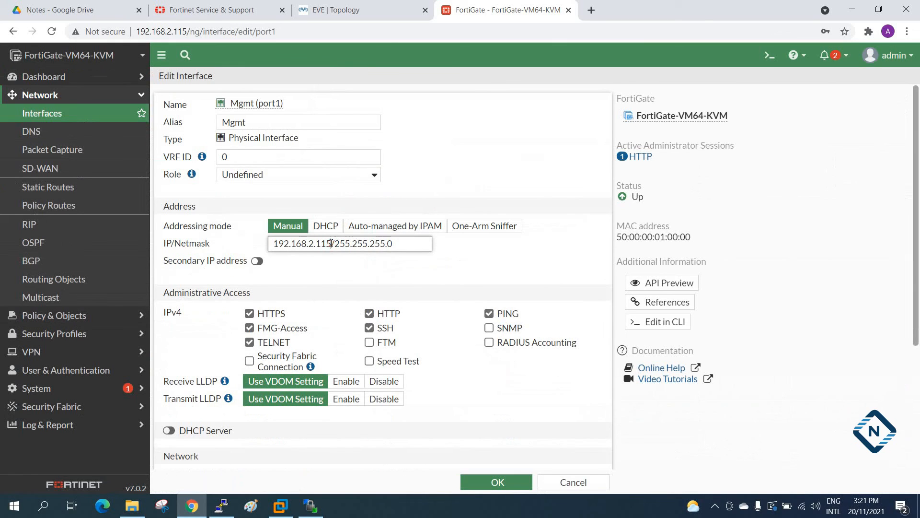
click(363, 8)
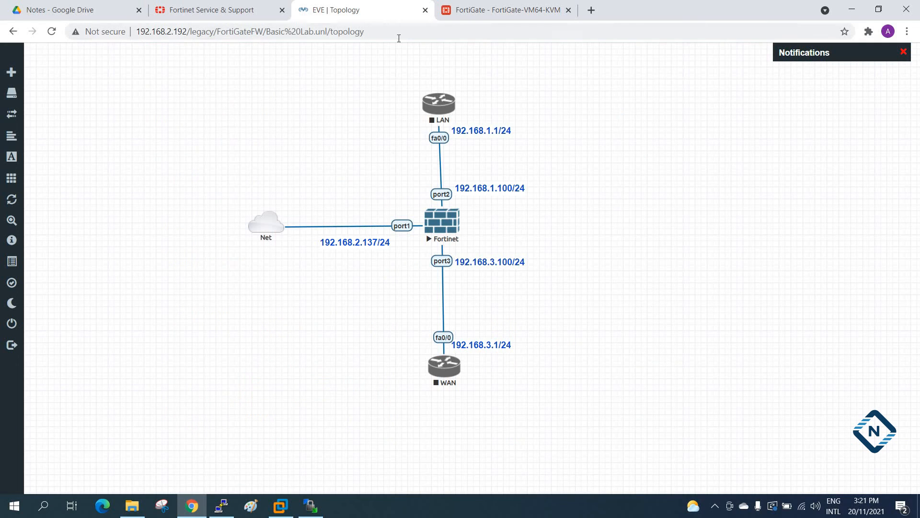
click(493, 6)
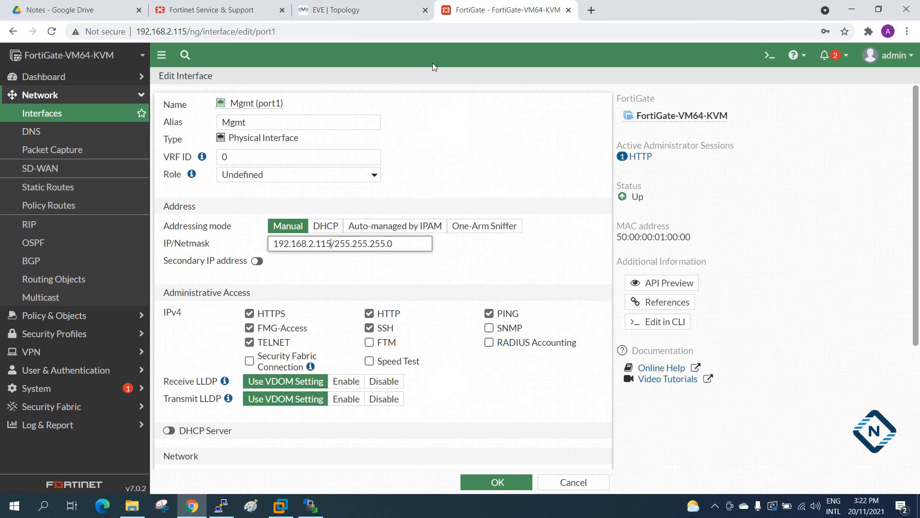
key(BackSpace)
key(BackSpace)
text(37)
click(481, 477)
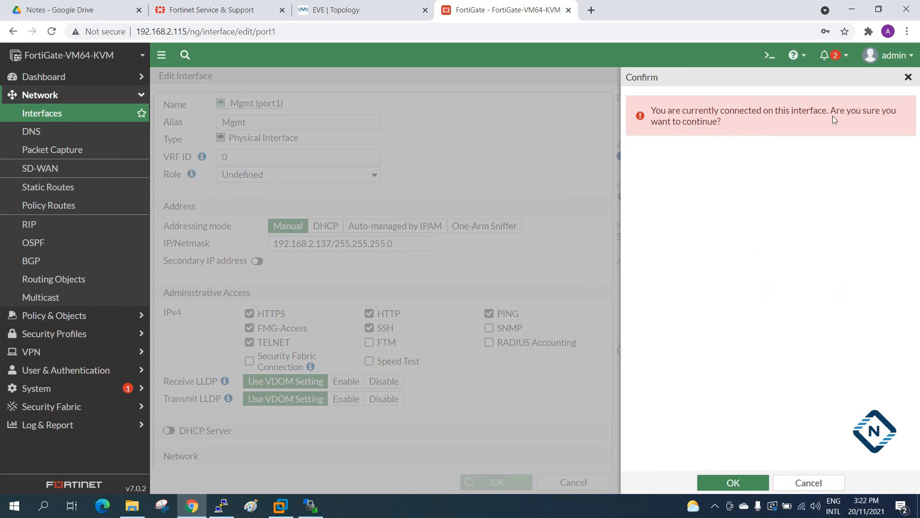
click(728, 484)
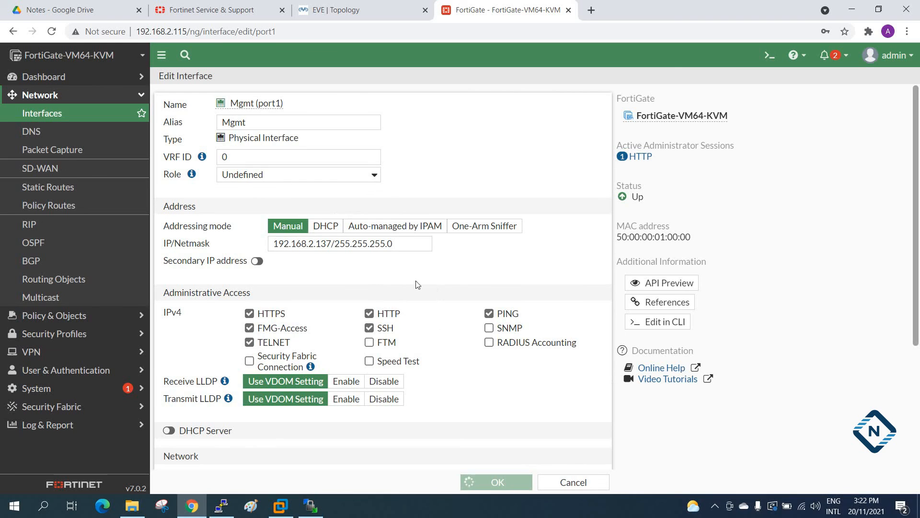
Check the lab topology, then try to reload the FortiGate page at 192.168.2.115 and open its static routes.
click(300, 27)
click(310, 27)
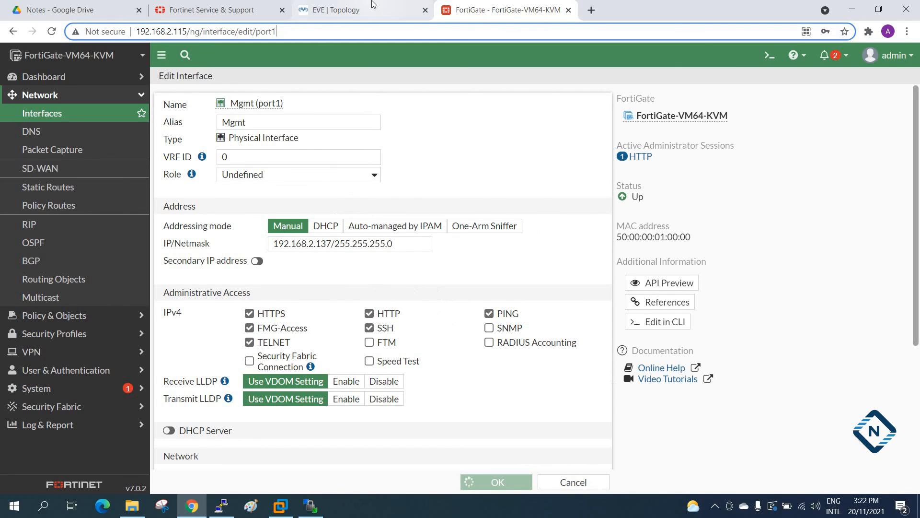
click(356, 13)
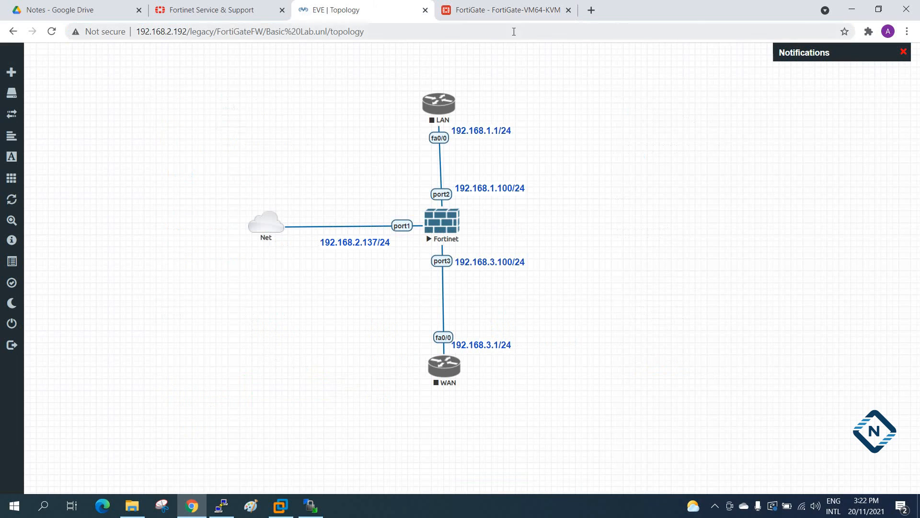
click(510, 10)
drag(311, 32, 203, 32)
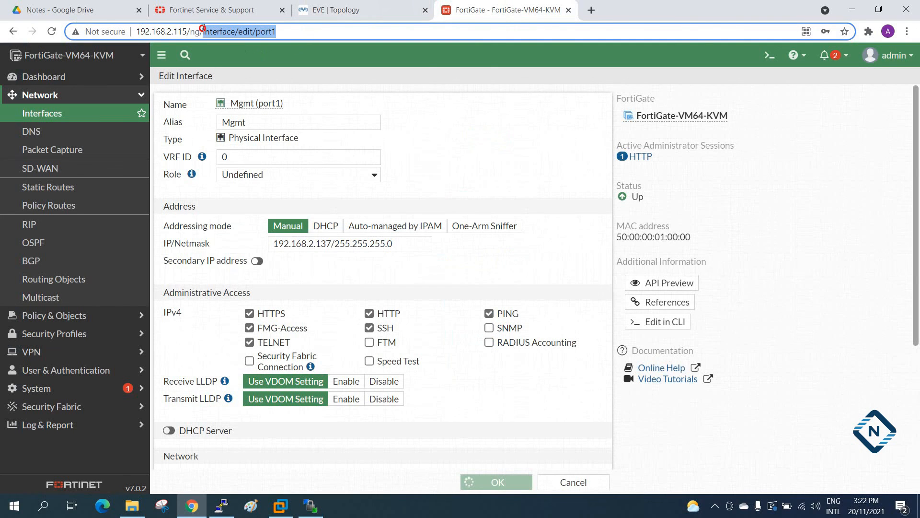
click(52, 31)
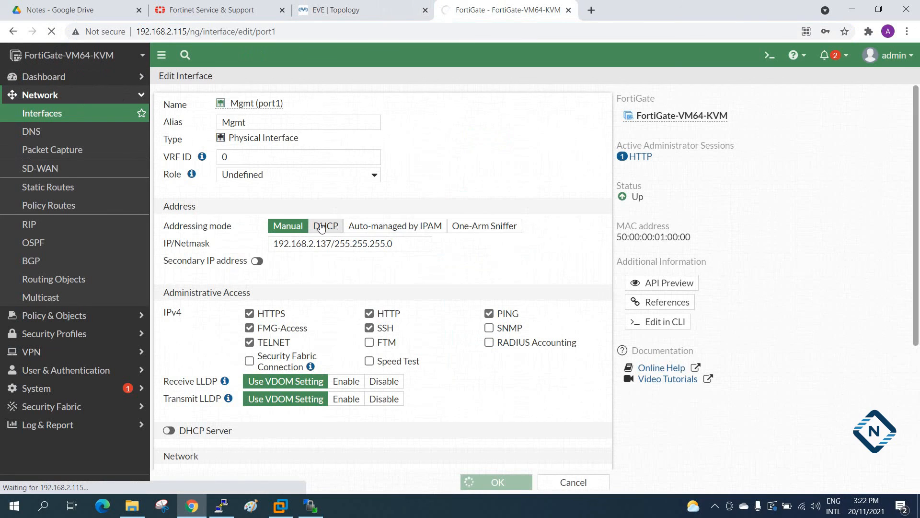
click(107, 187)
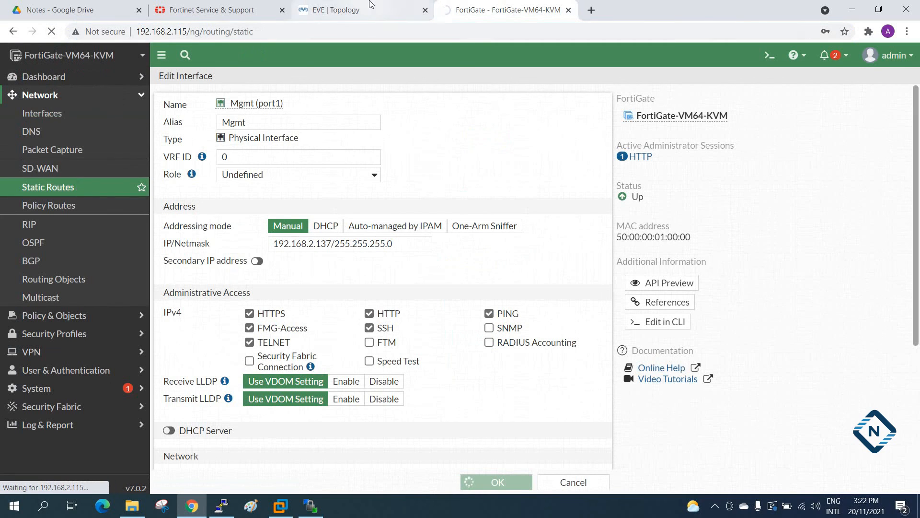
Check port1's address in the lab topology and open the FortiGate web interface at 192.168.2.137.
click(326, 8)
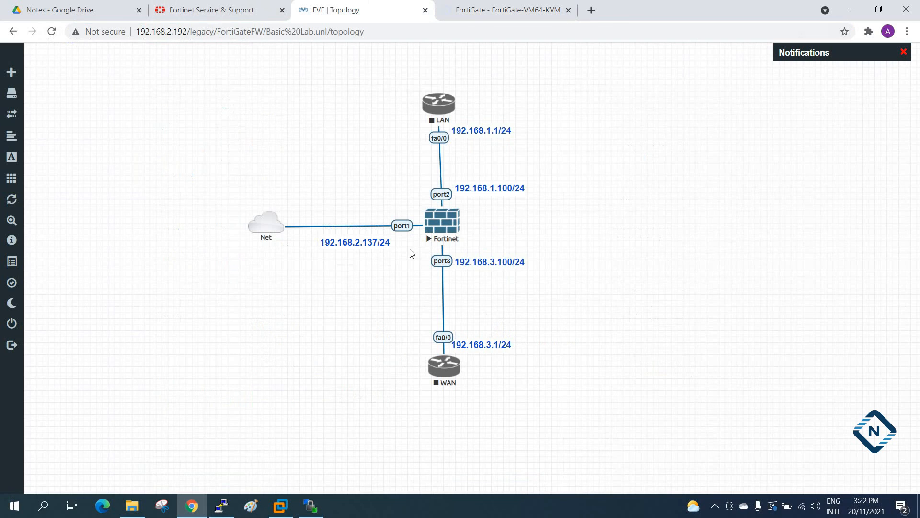
click(482, 8)
drag(254, 31, 126, 28)
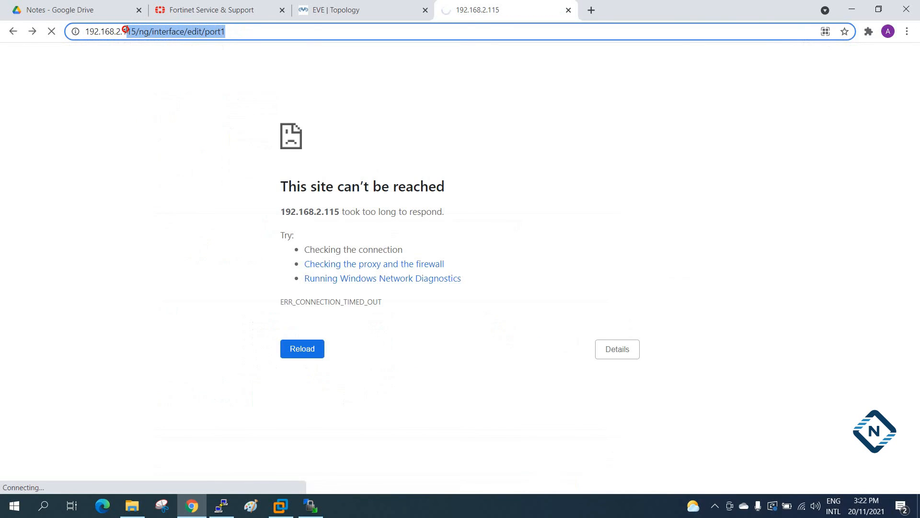
text(137)
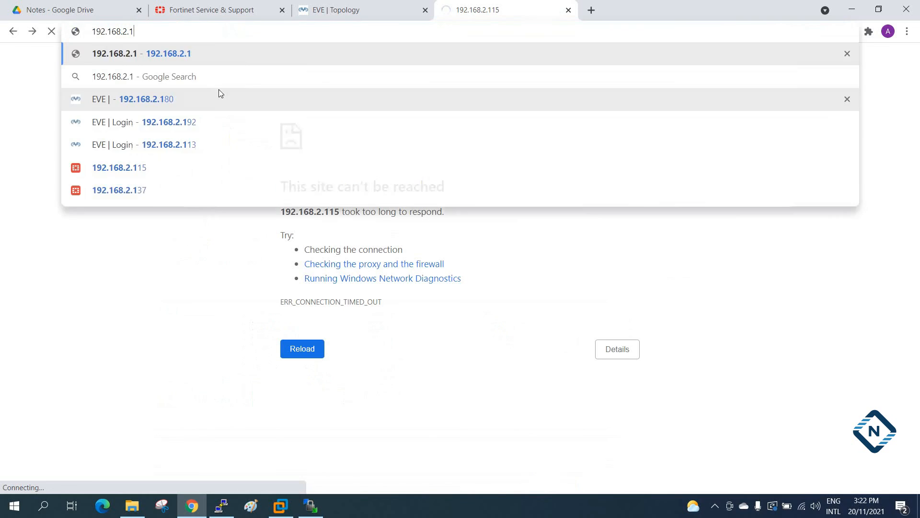
key(Return)
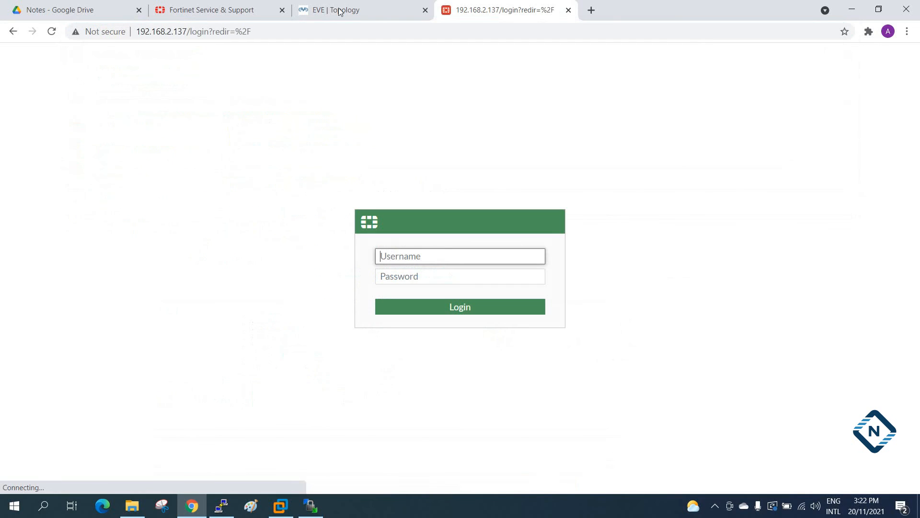
Log in to the FortiGate at its new management address as admin with the account password.
text(admin)
key(Tab)
text(admin)
key(Return)
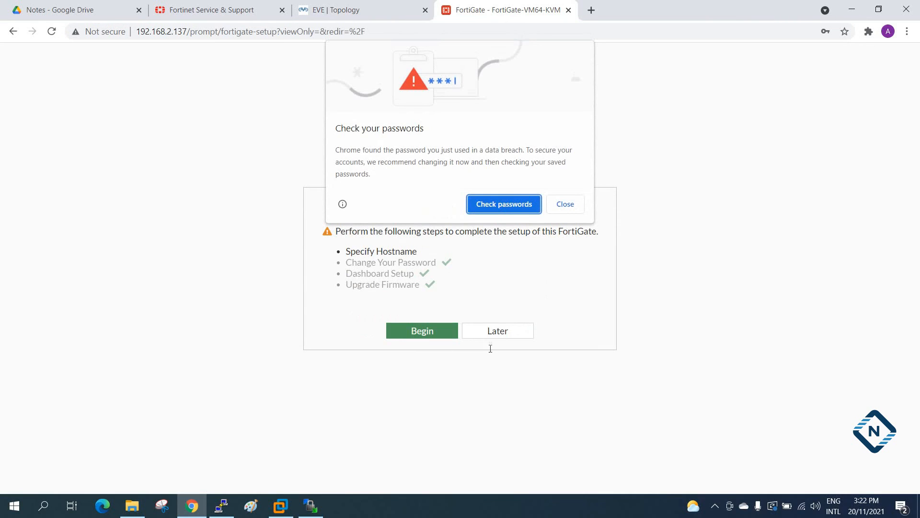
Close the browser's password warning, decline saving the password and postpone the FortiGate setup to reach the dashboard.
click(564, 207)
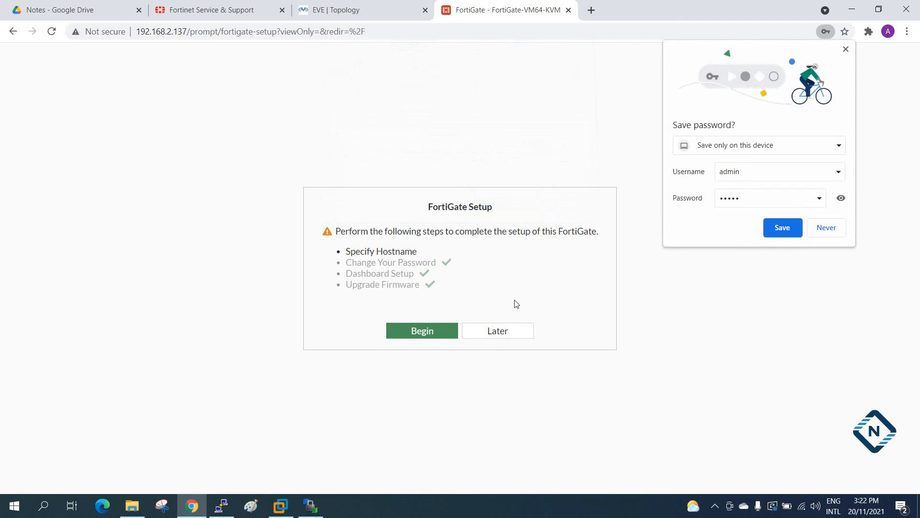
click(509, 334)
click(833, 229)
click(526, 418)
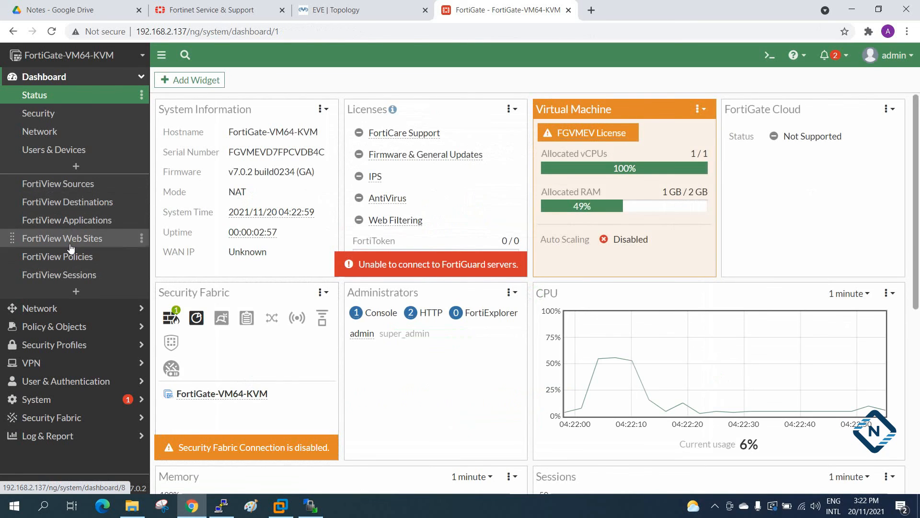
Open the network interface list and compare the IP/Netmask of Mgmt (port1) with its address label in the lab topology.
click(62, 309)
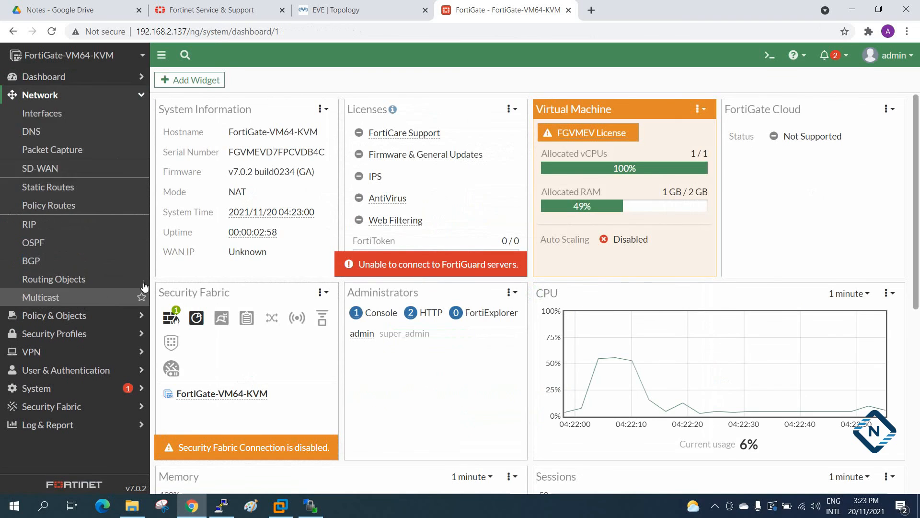
click(86, 113)
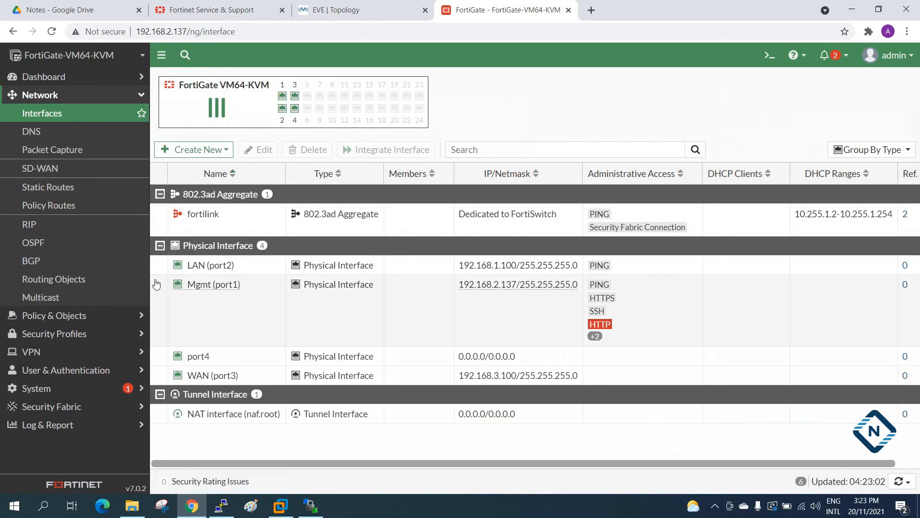
click(163, 301)
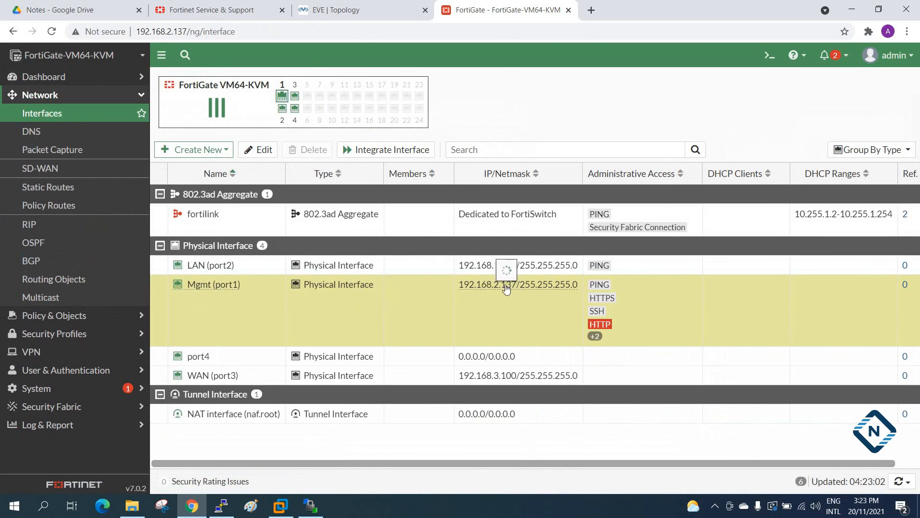
mouse_move(498, 289)
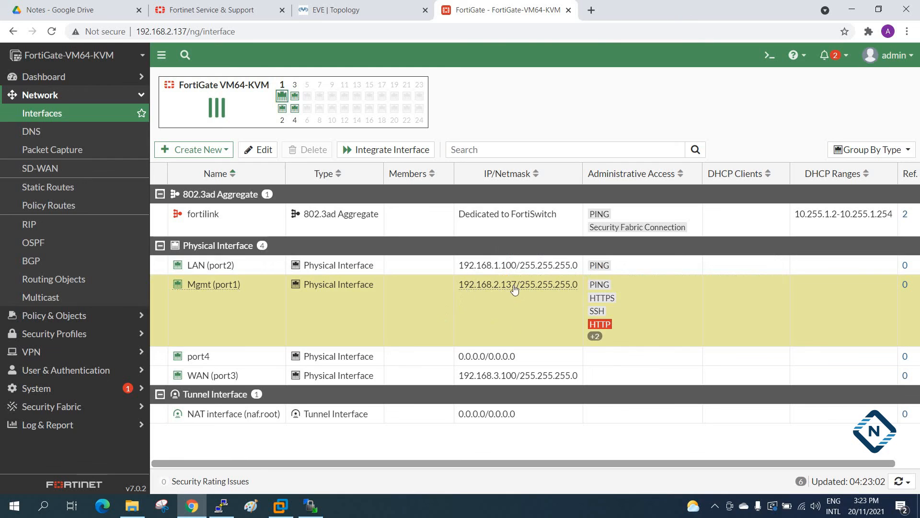
click(351, 3)
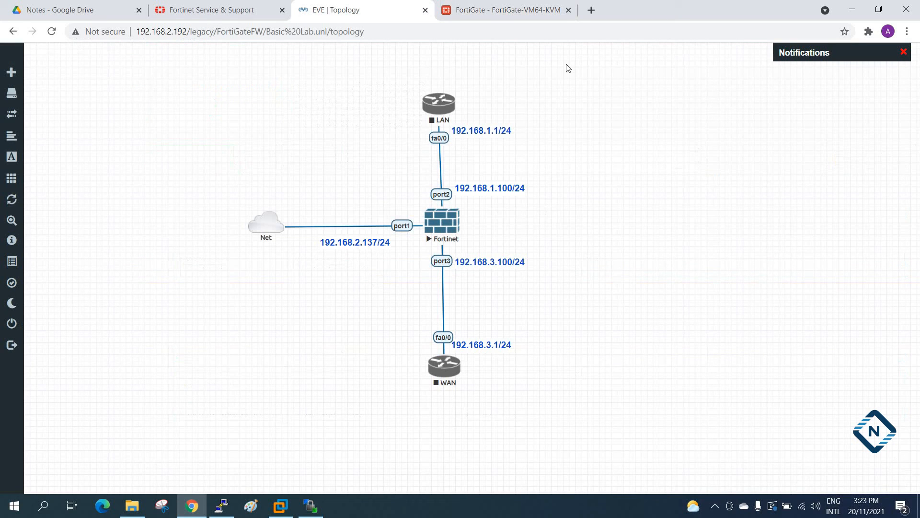
click(520, 7)
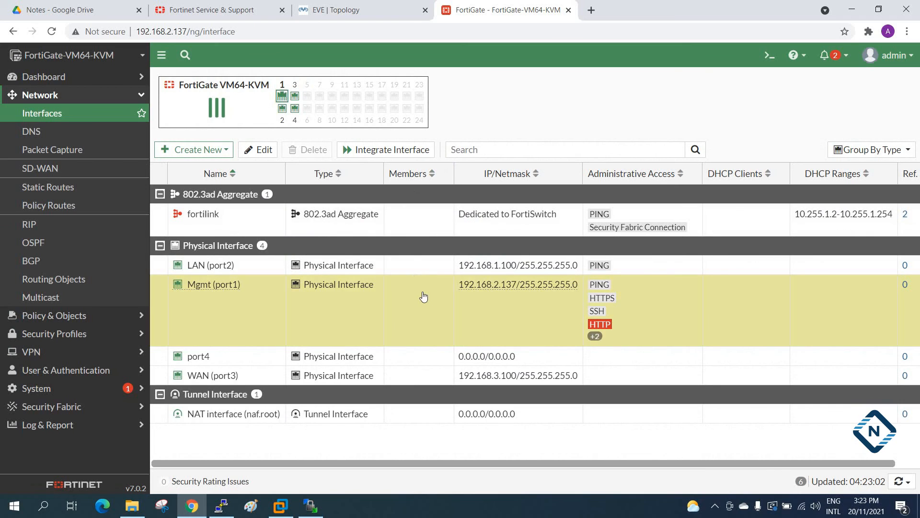